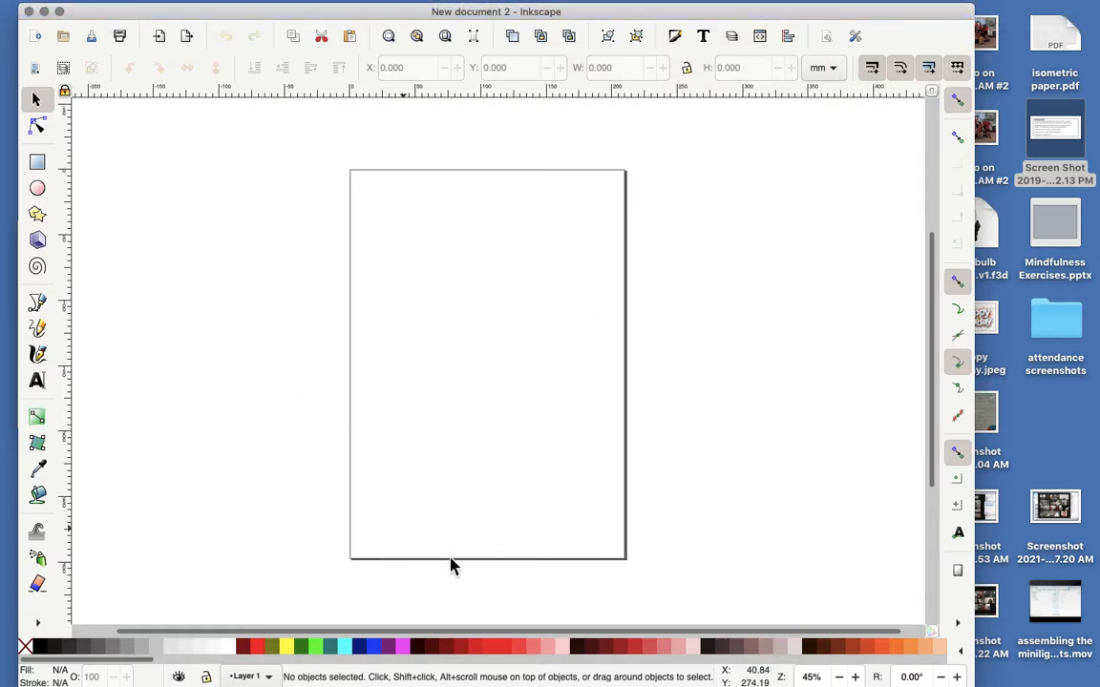
scroll(578, 401, "down", 2)
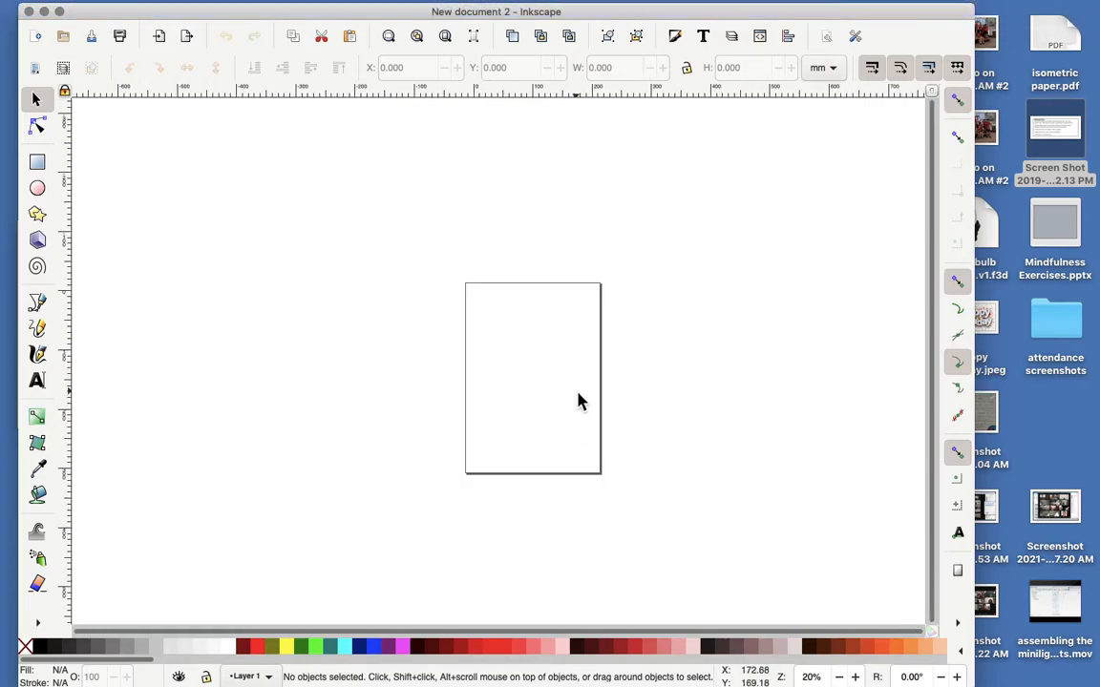
scroll(578, 401, "up", 2)
scroll(578, 401, "down", 3)
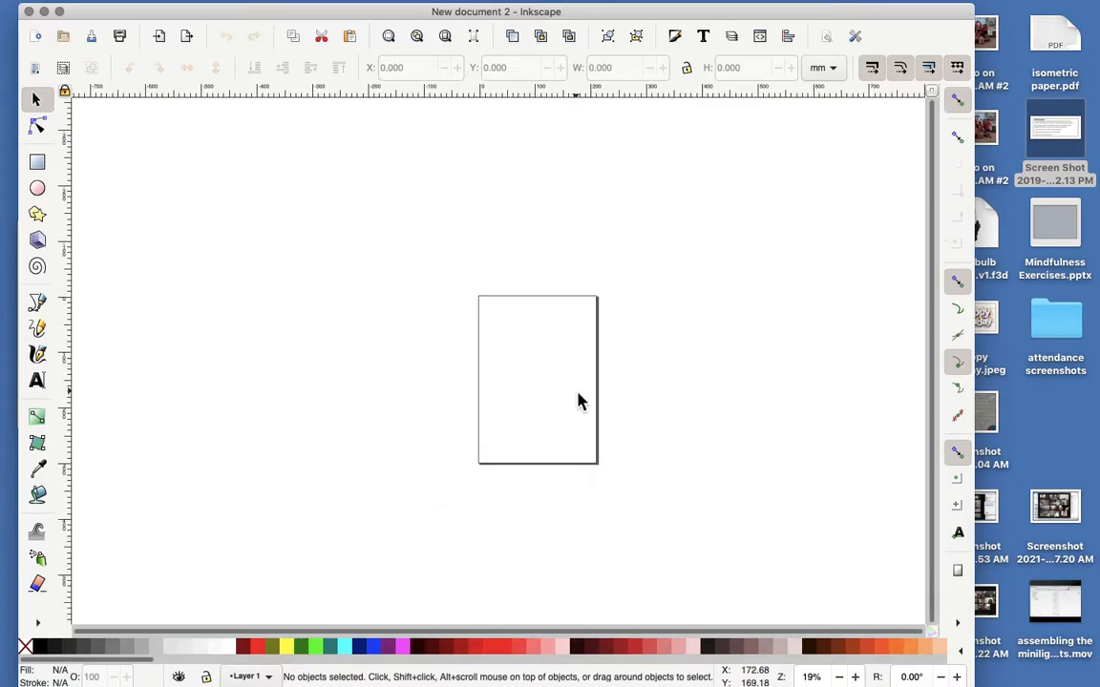
scroll(578, 401, "up", 4)
scroll(578, 401, "down", 1)
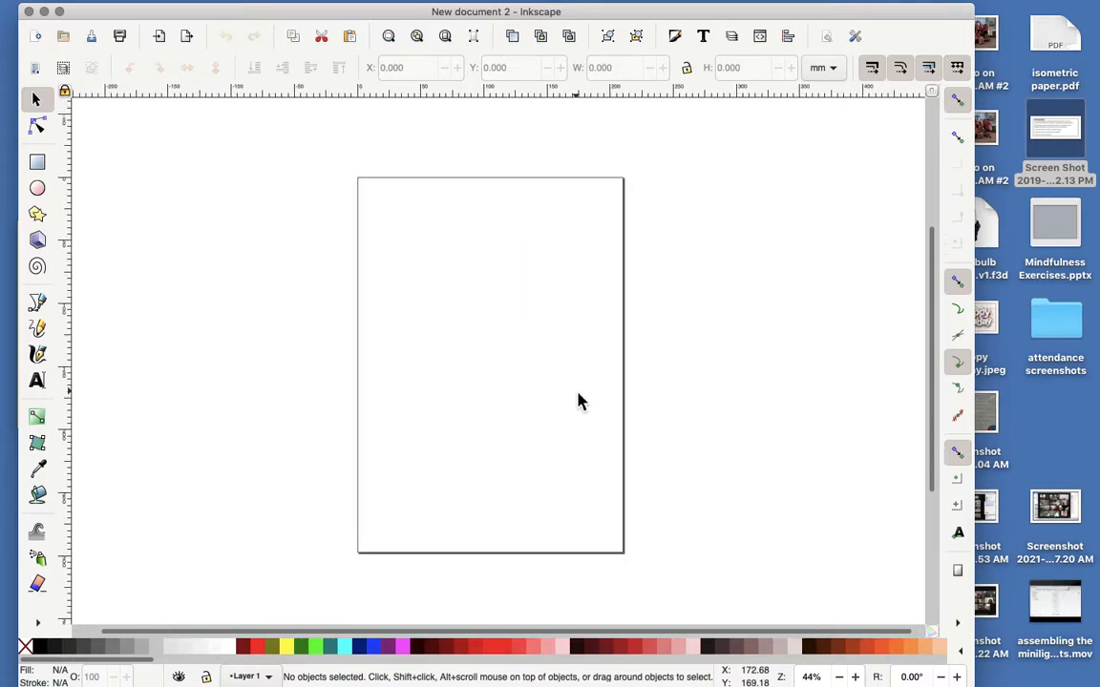
scroll(577, 401, "right", 4)
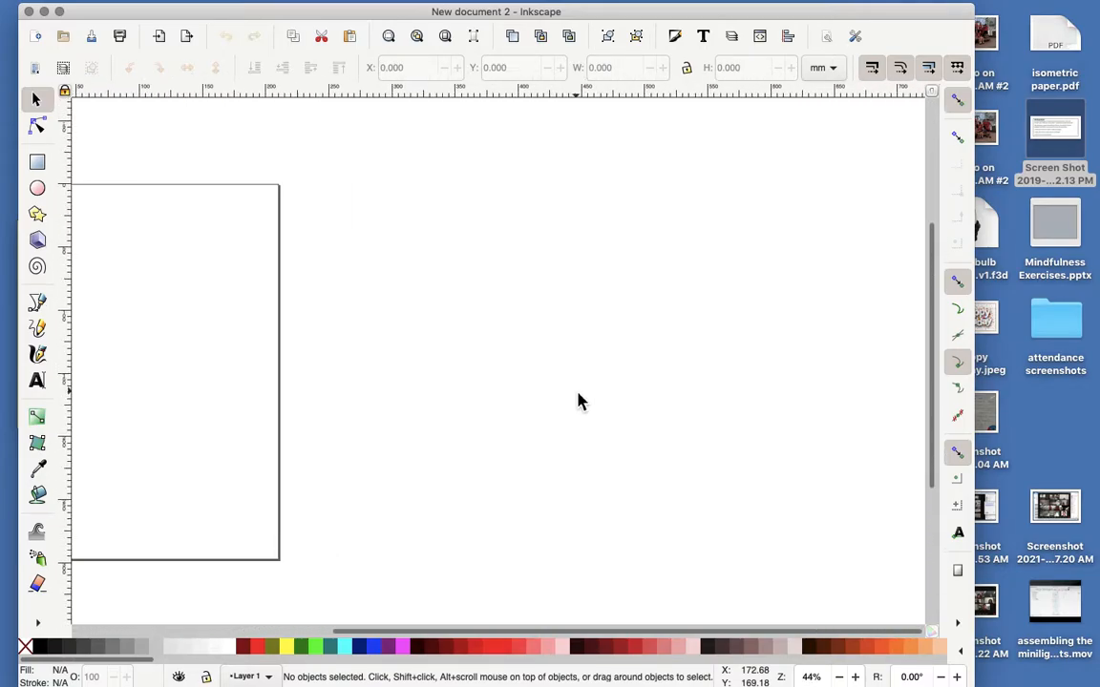
scroll(578, 401, "left", 6)
scroll(577, 401, "right", 7)
scroll(578, 401, "left", 8)
scroll(577, 401, "right", 4)
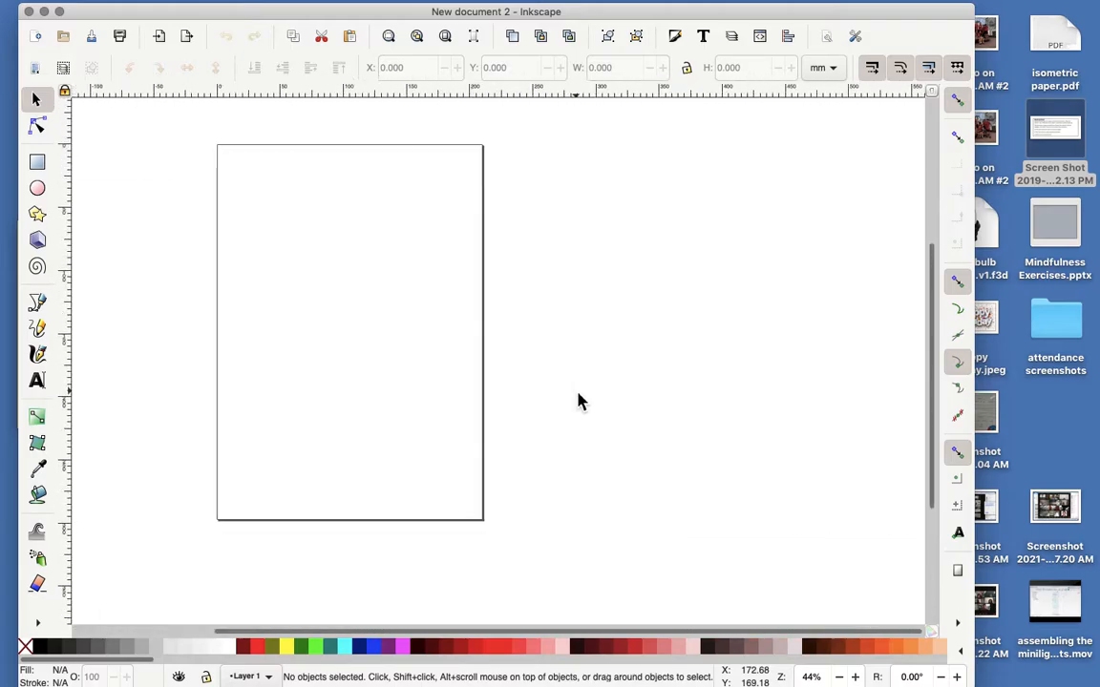
scroll(578, 401, "left", 3)
scroll(577, 401, "down", 1)
scroll(577, 401, "right", 4)
scroll(578, 401, "up", 2)
scroll(577, 401, "up", 1)
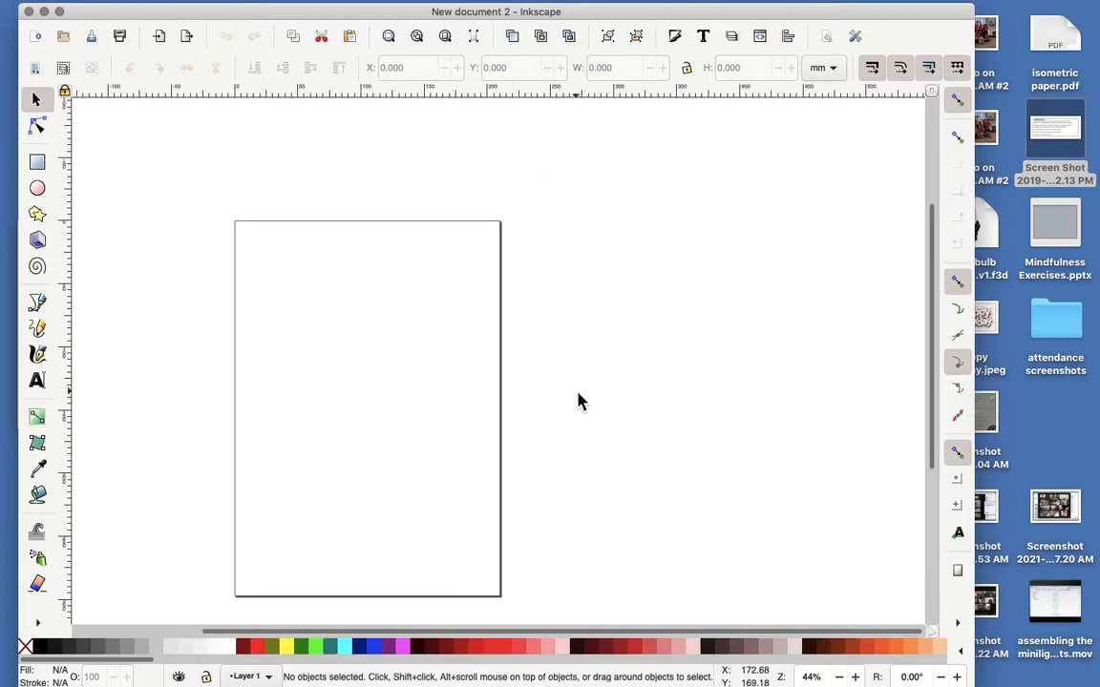
scroll(578, 401, "left", 2)
scroll(577, 401, "down", 1)
scroll(578, 401, "up", 2)
scroll(578, 401, "down", 3)
scroll(578, 401, "down", 1)
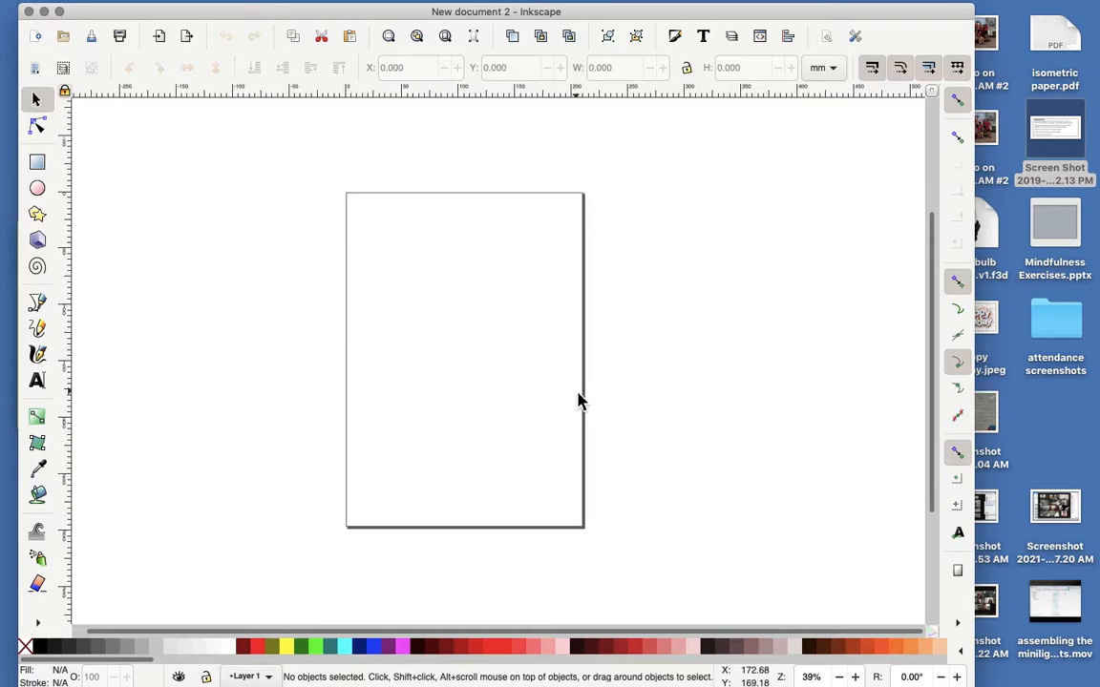
scroll(577, 401, "up", 1)
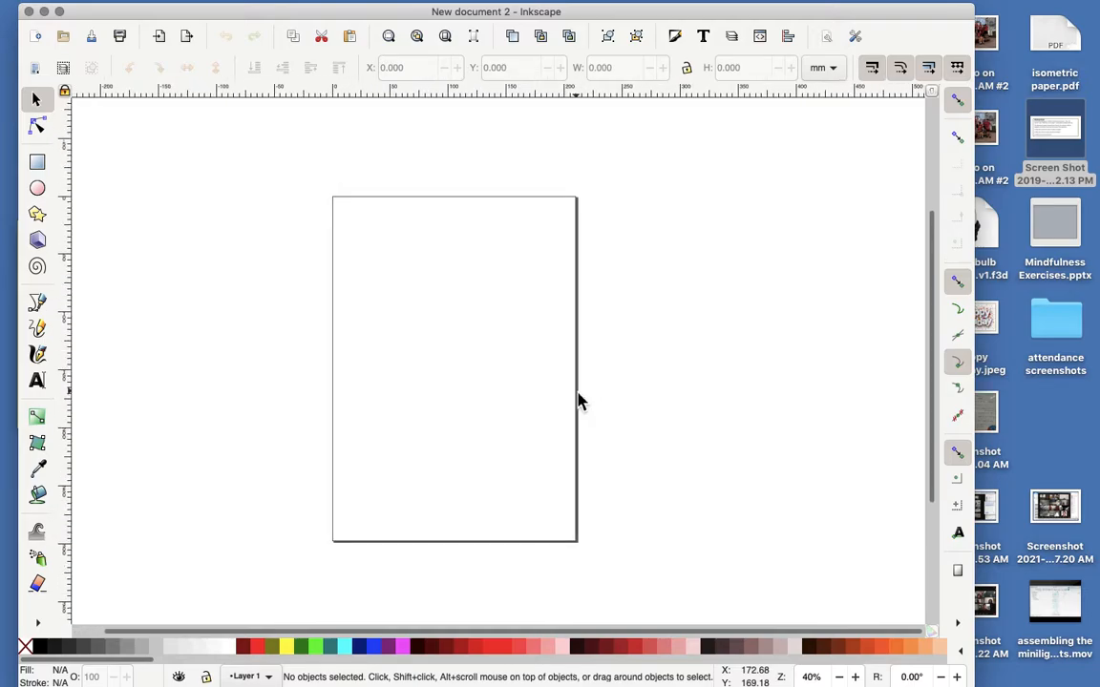
scroll(580, 400, "right", 8)
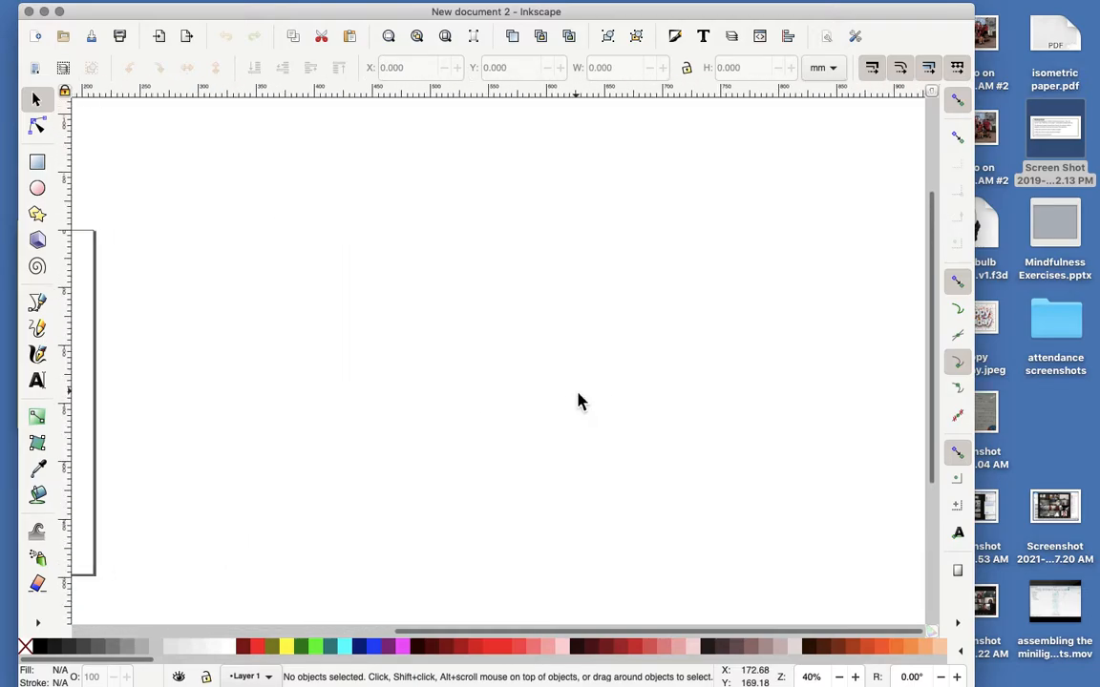
Step: Zoom to fit the whole page in the window, including after panning far away from it
left_click(445, 38)
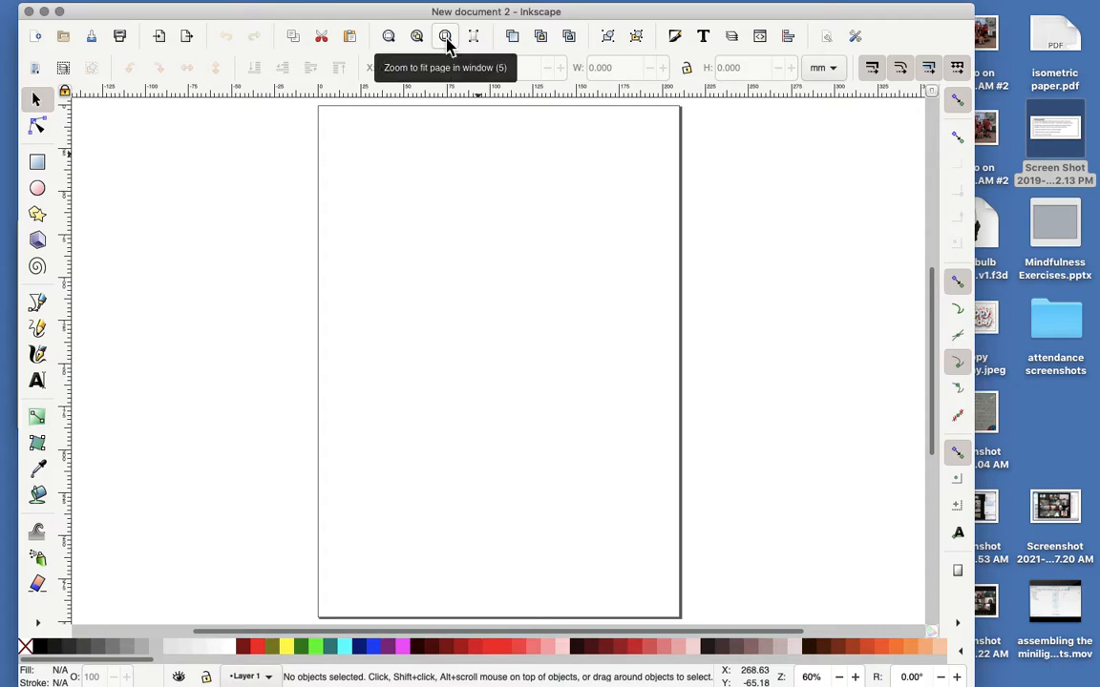
scroll(530, 283, "down", 2, "ctrl")
scroll(499, 283, "right", 10)
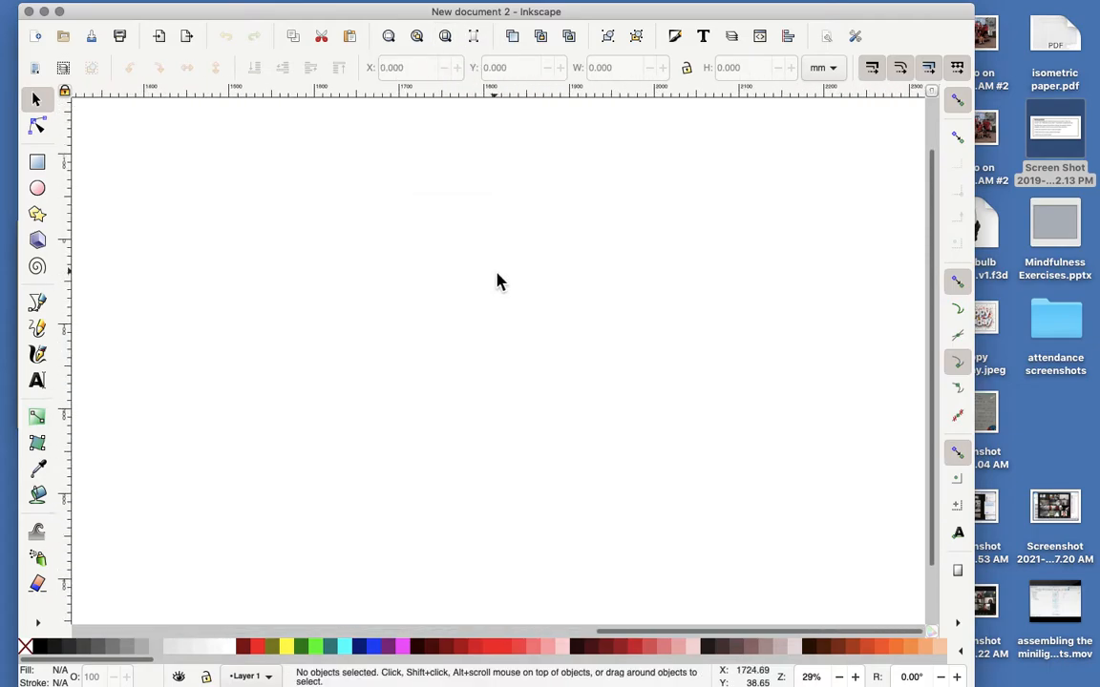
scroll(498, 283, "down", 5)
scroll(498, 283, "right", 7)
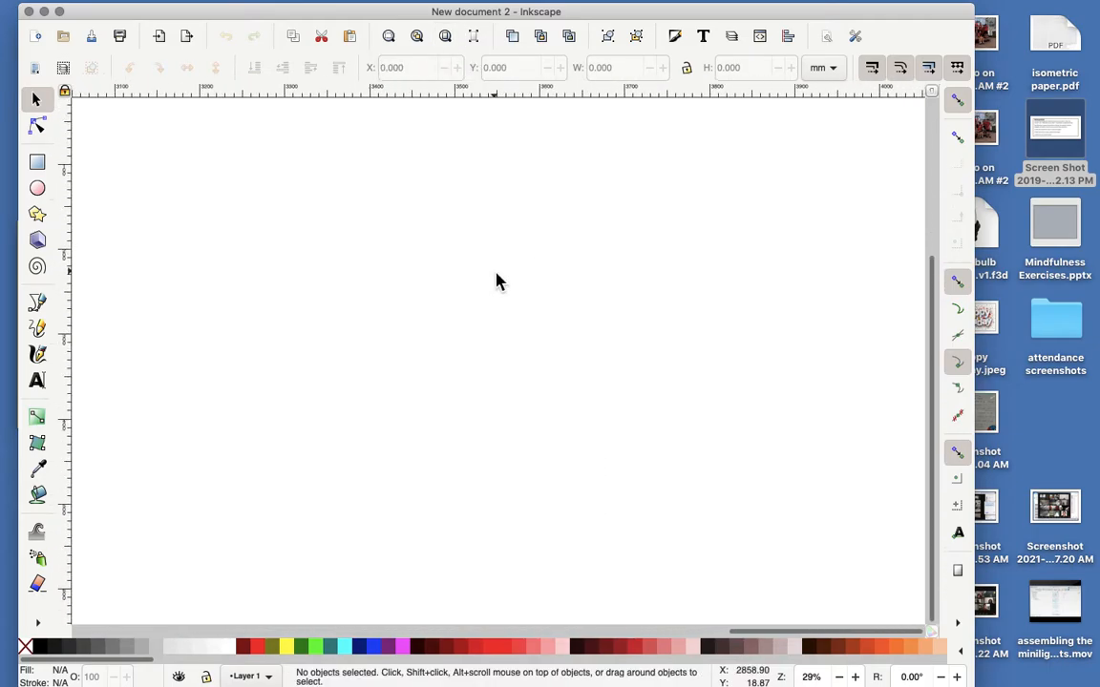
scroll(497, 280, "down", 3)
scroll(496, 280, "right", 6)
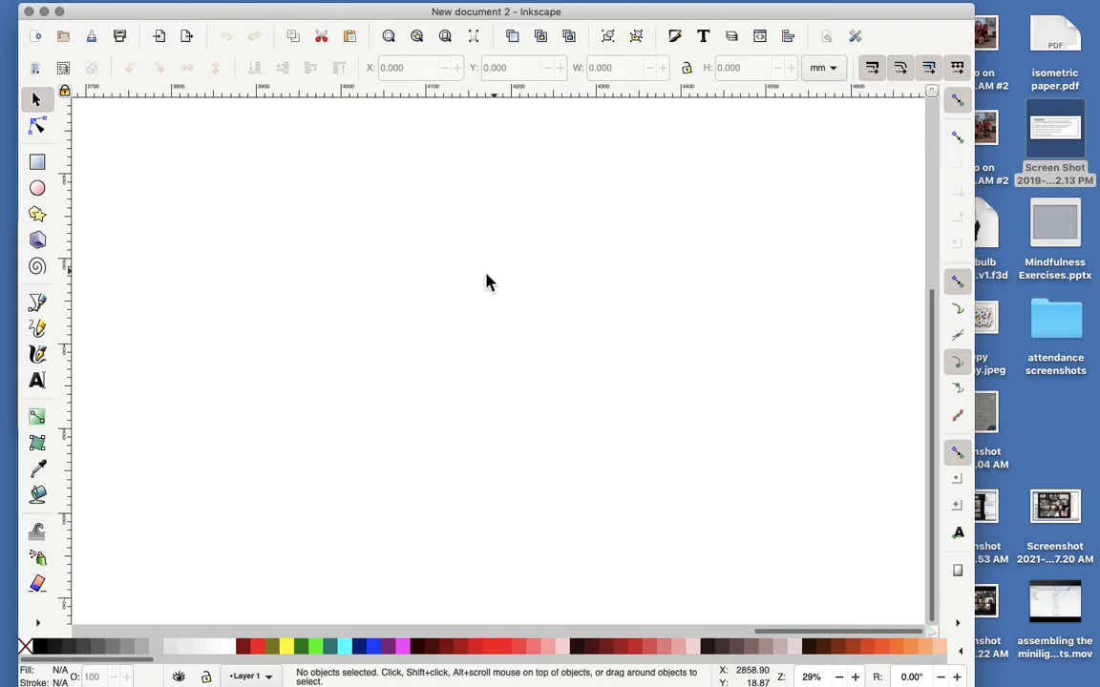
left_click(445, 36)
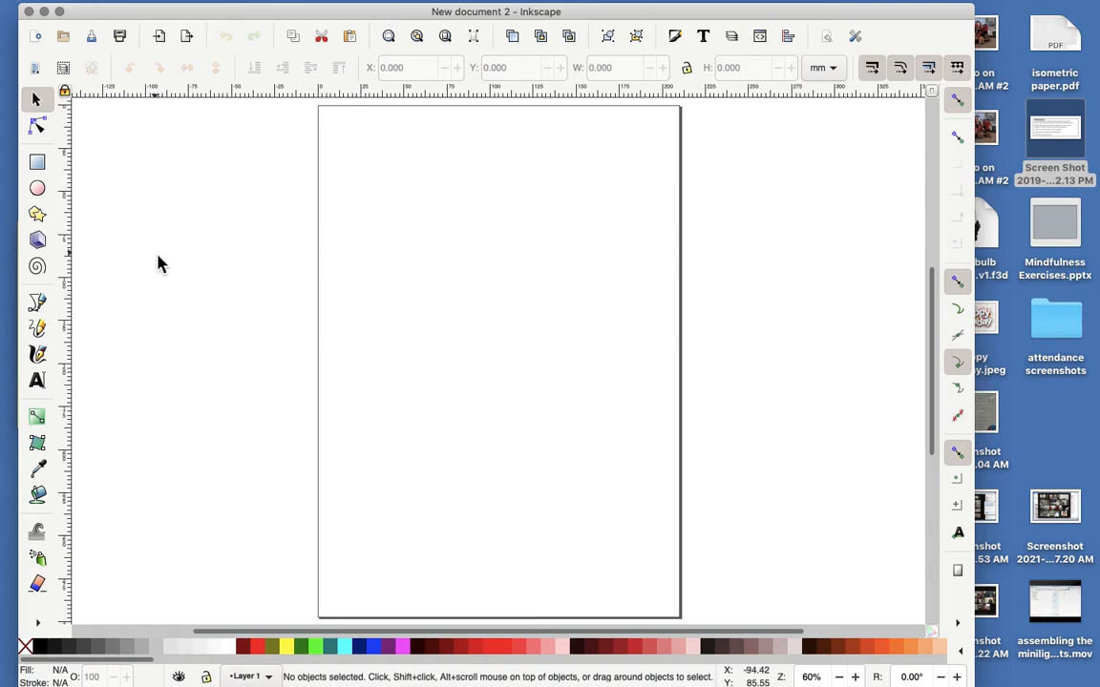
Step: Draw a tall rectangle about 78 × 136 mm straddling the page's left edge
left_click(37, 162)
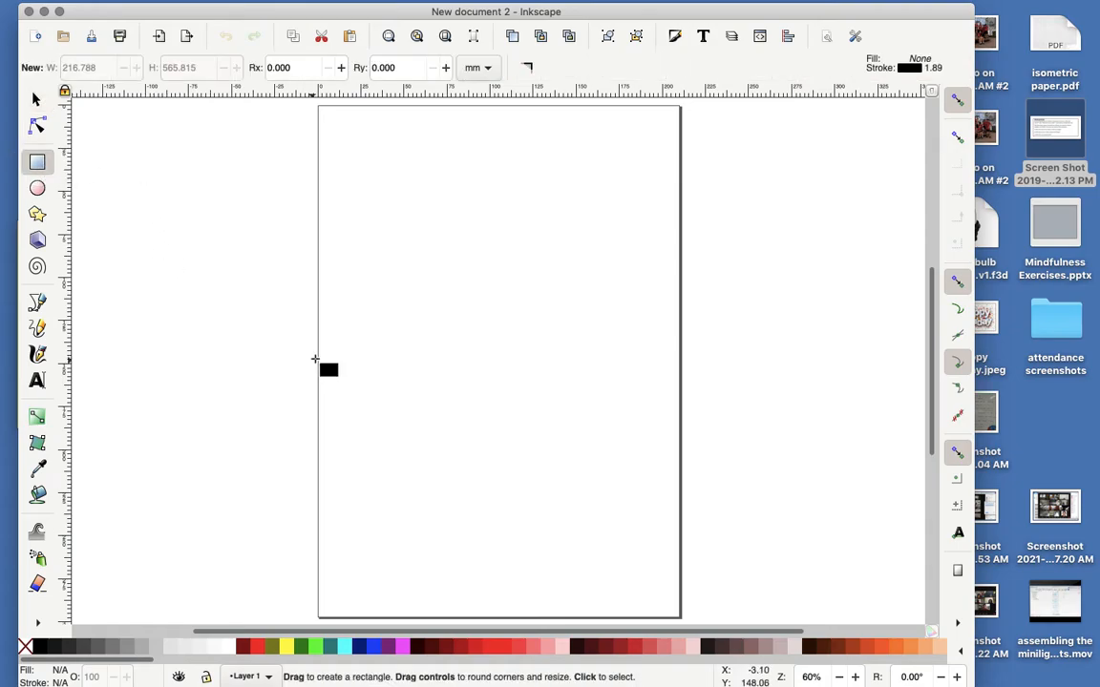
left_click_drag(205, 259, 338, 492)
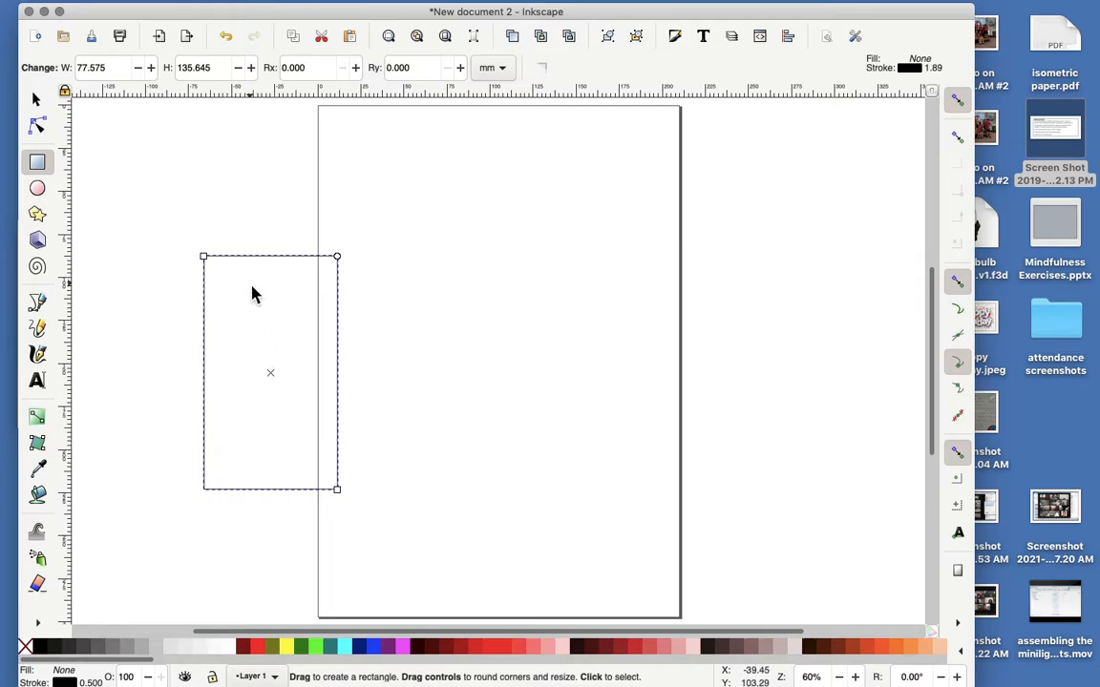
left_click(245, 256)
Step: Set the rectangle's width to 80 mm and its height to 140 mm
left_click(100, 72)
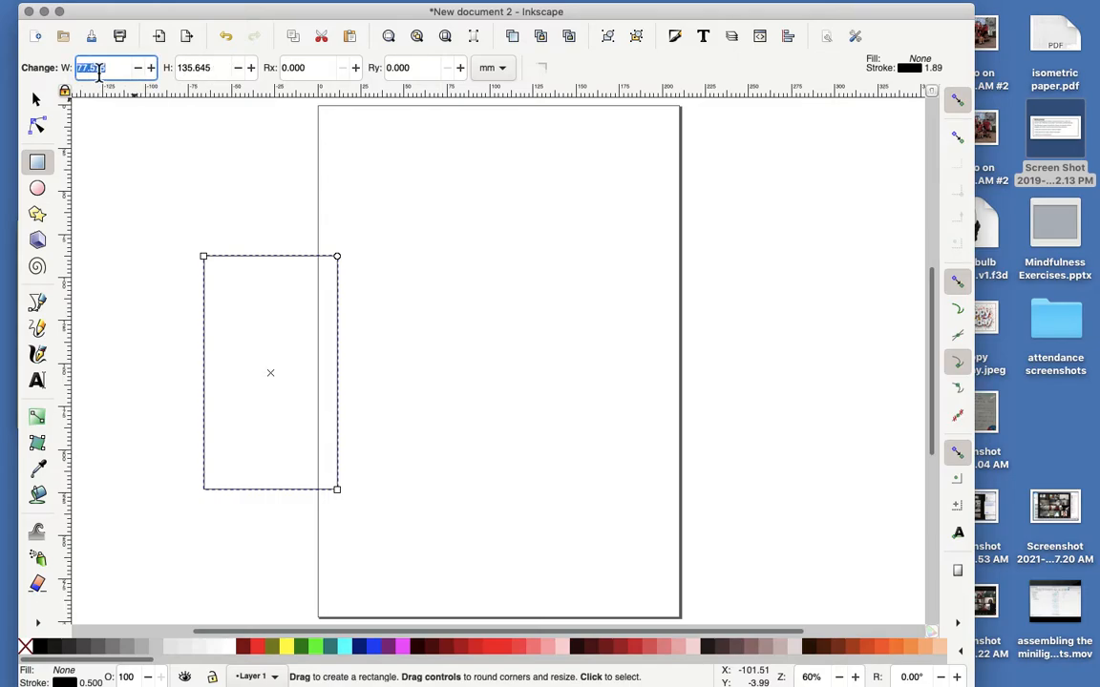
type("80")
key("Return")
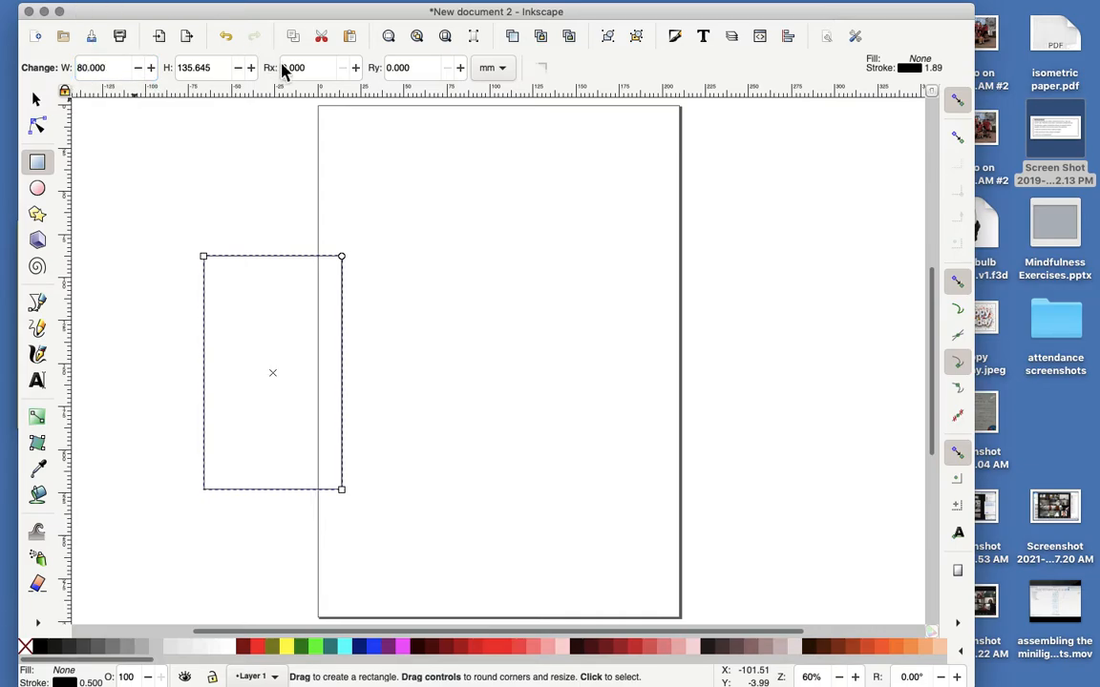
double_click(204, 68)
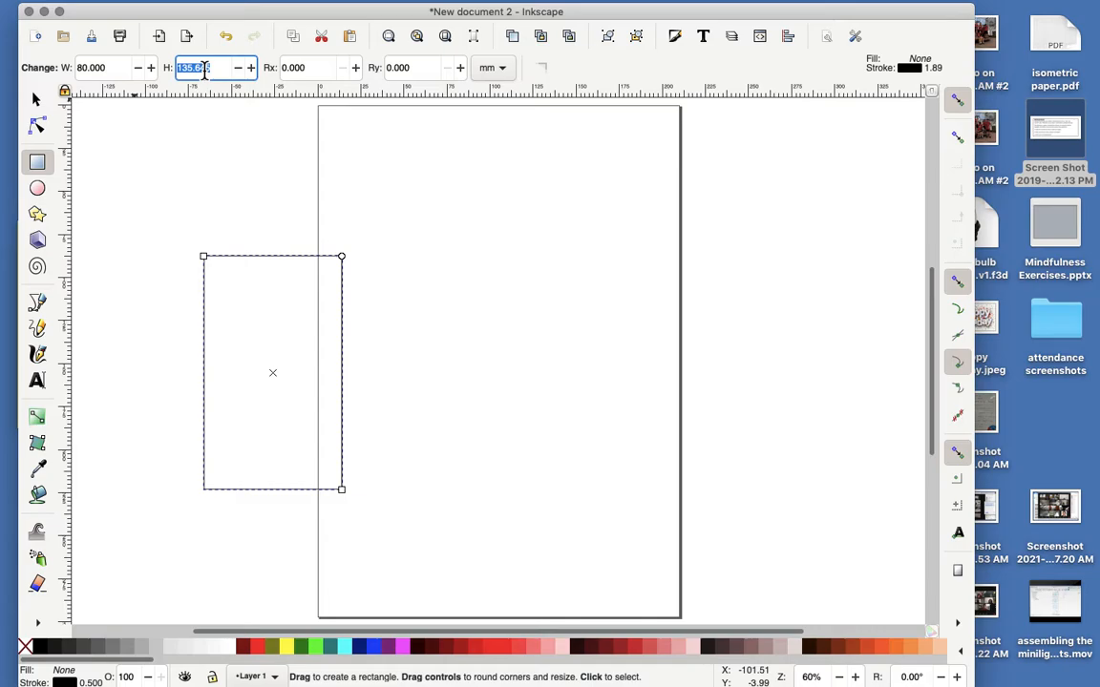
type("140")
key("Return")
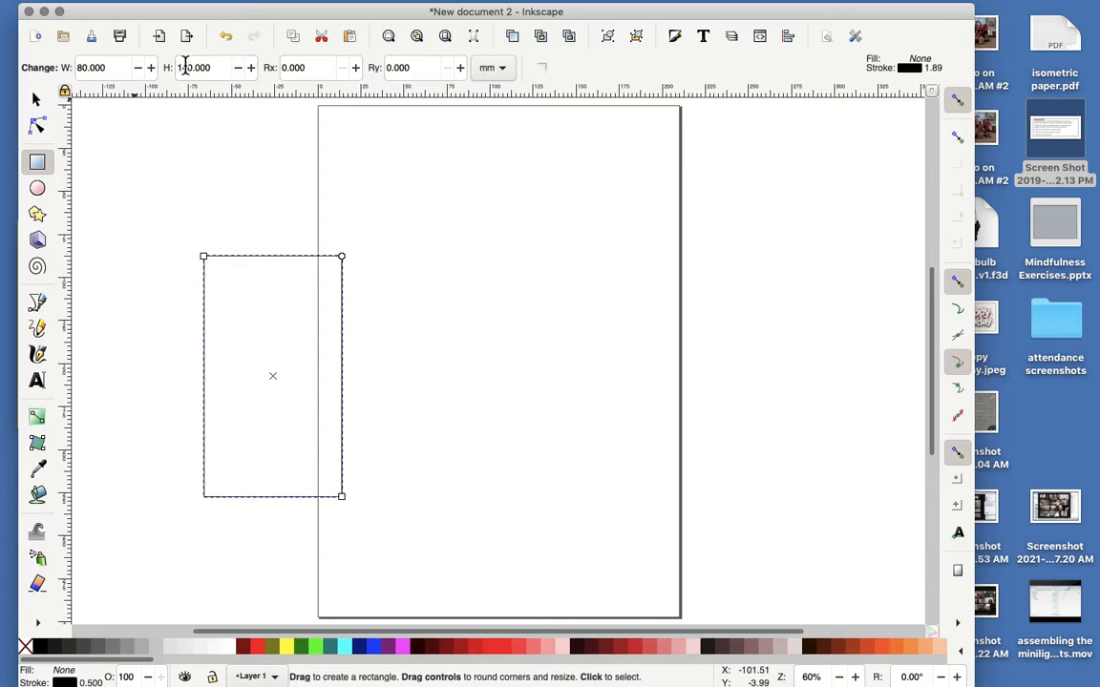
Step: Move the rectangle into the lower middle of the page and deselect it
left_click(36, 99)
left_click_drag(256, 258, 493, 302)
left_click(165, 242)
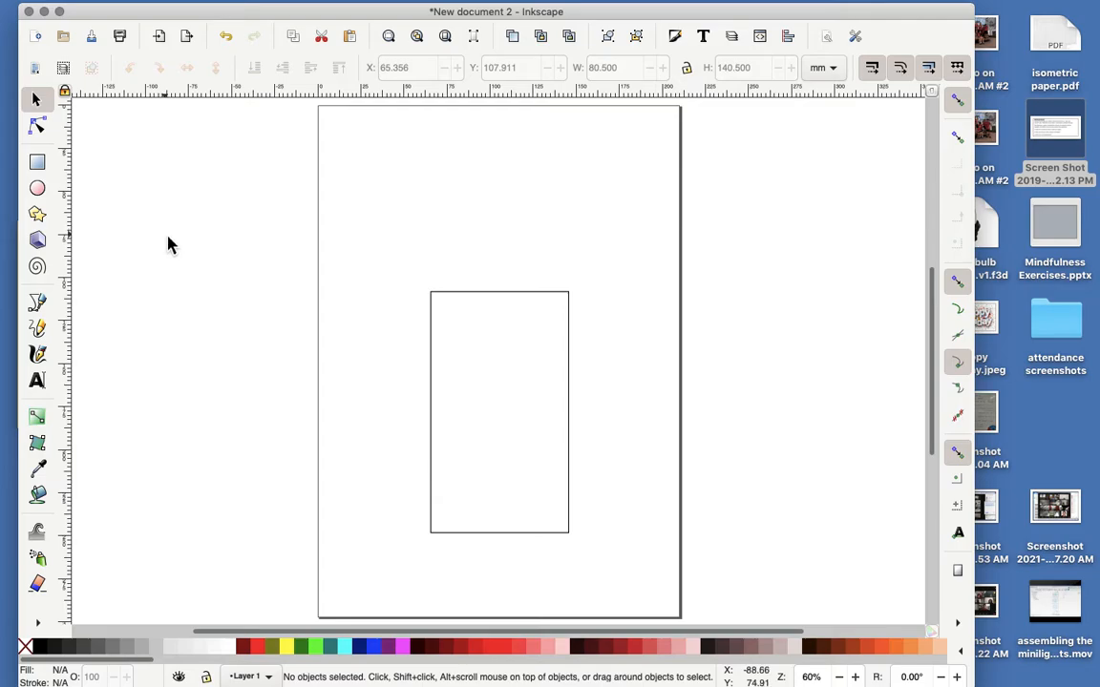
Step: Draw a 150 × 150 mm square across the page's left edge, and move it slightly up and to the left
left_click(40, 167)
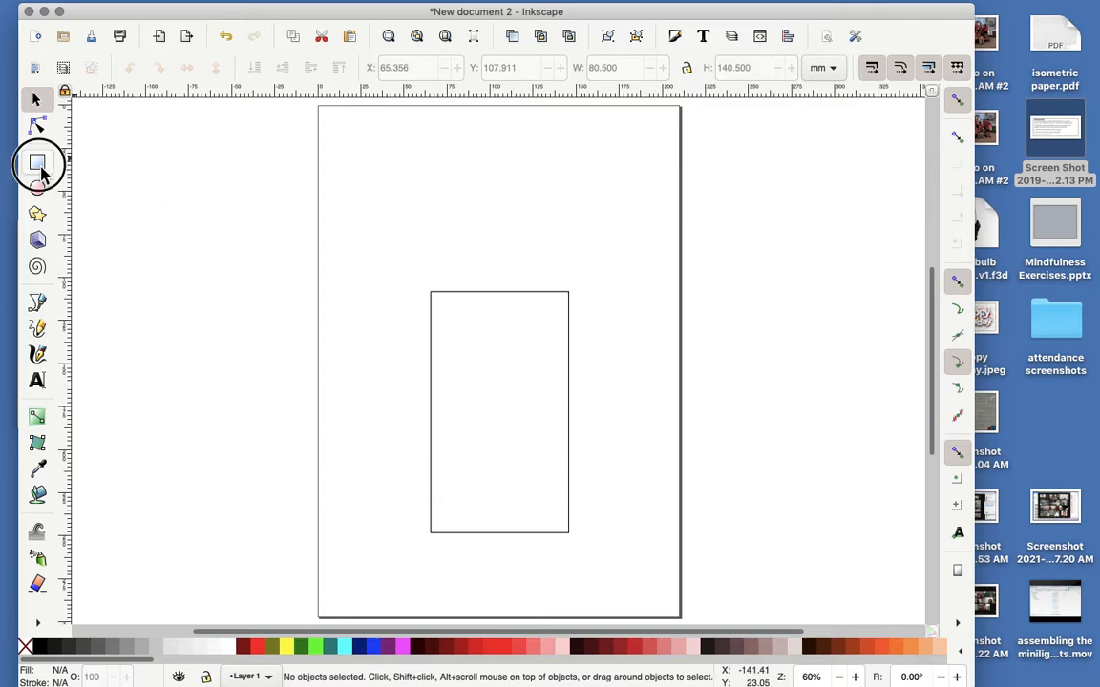
left_click_drag(155, 236, 383, 468)
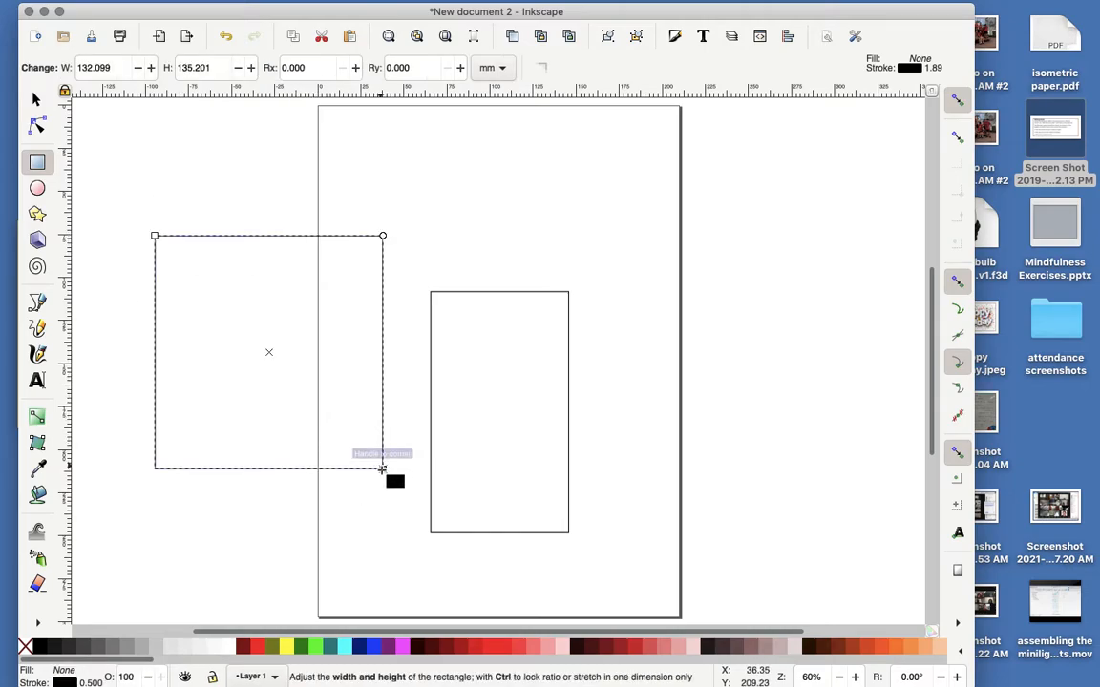
left_click(100, 68)
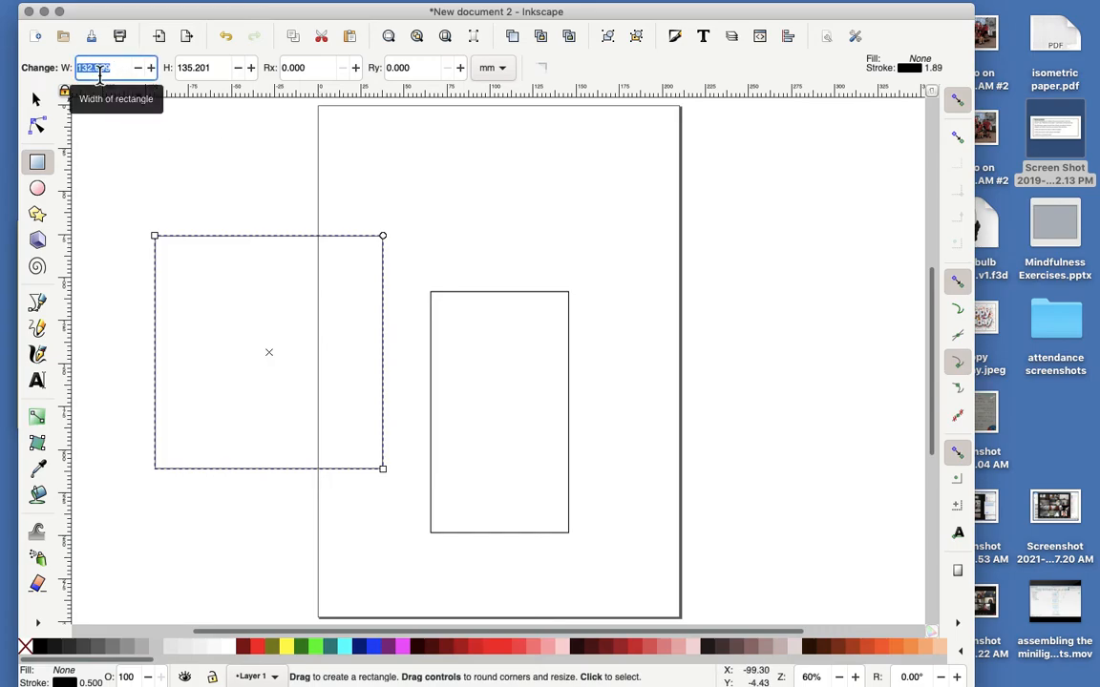
type("15")
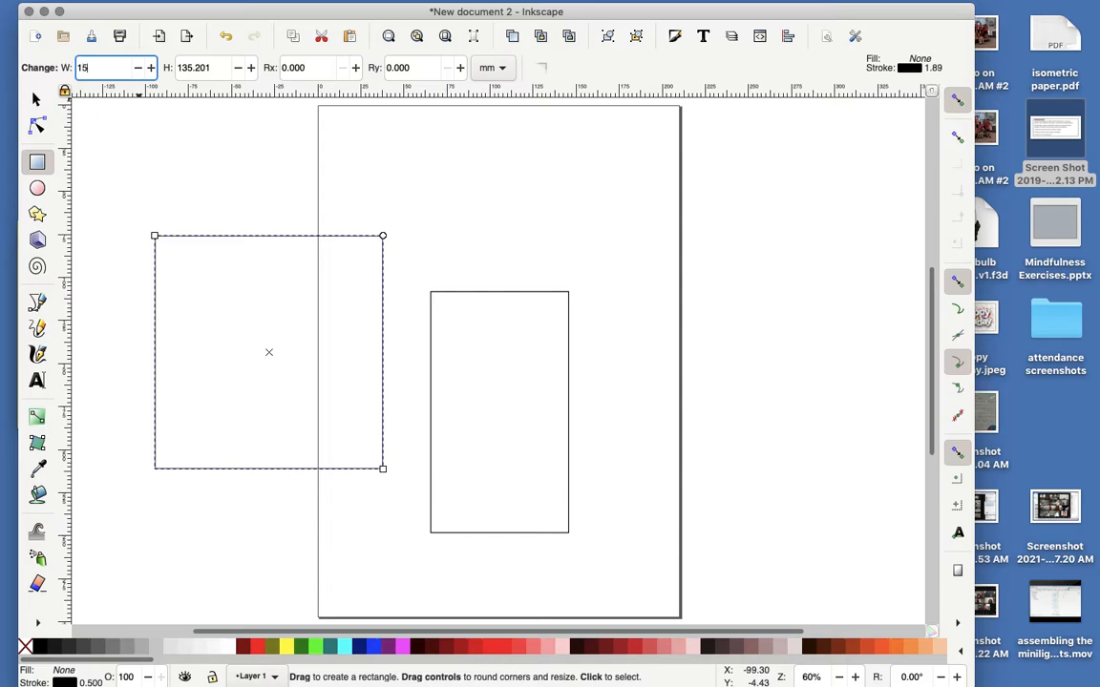
type("0")
key("Return")
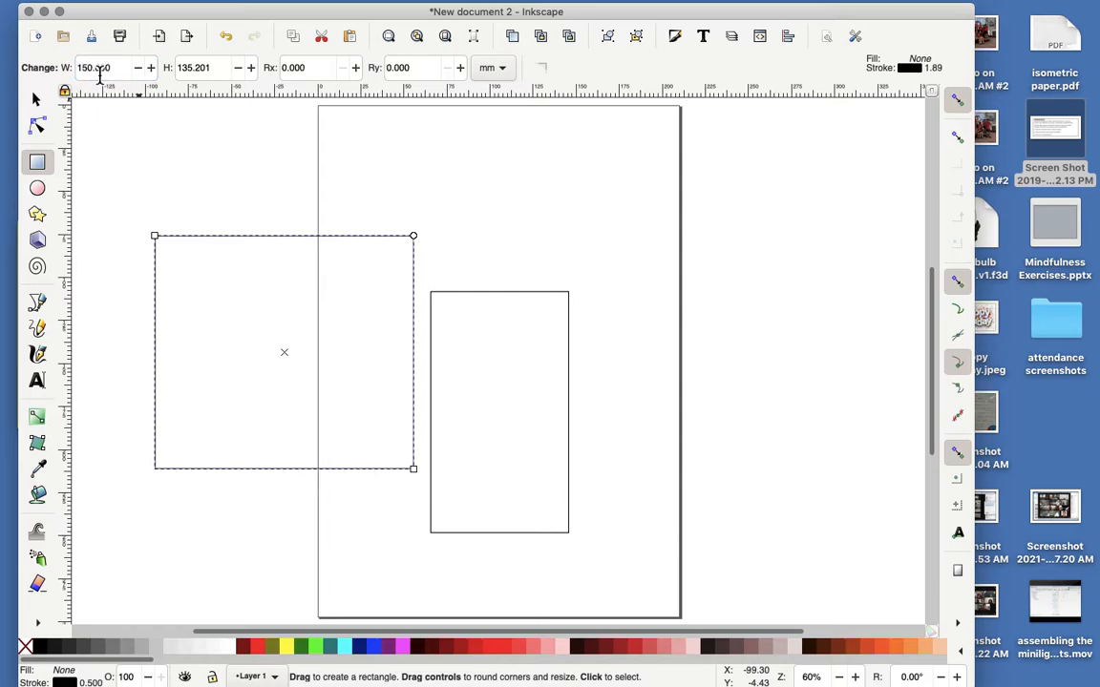
left_click(198, 68)
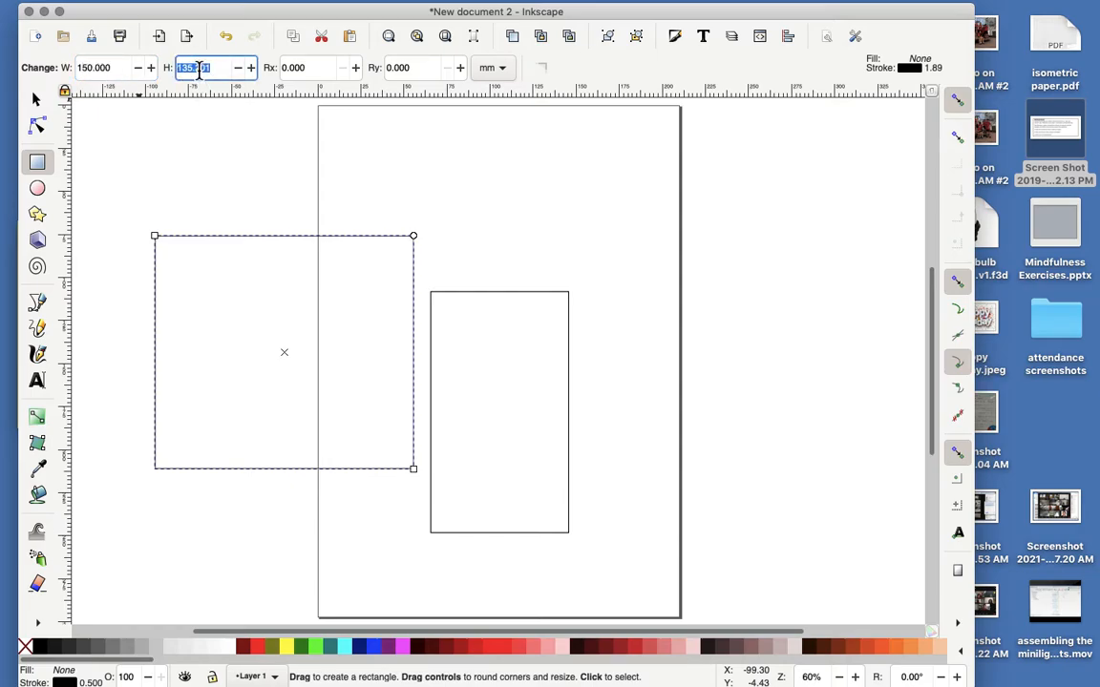
type("150")
key("Return")
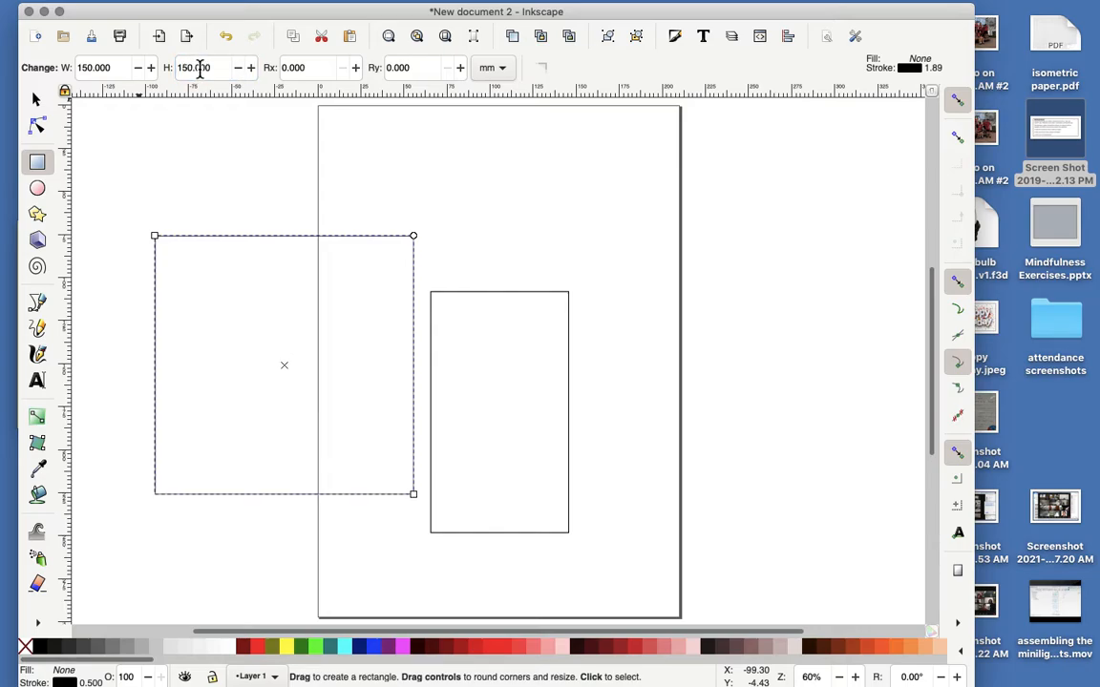
left_click(36, 99)
left_click_drag(230, 245, 211, 197)
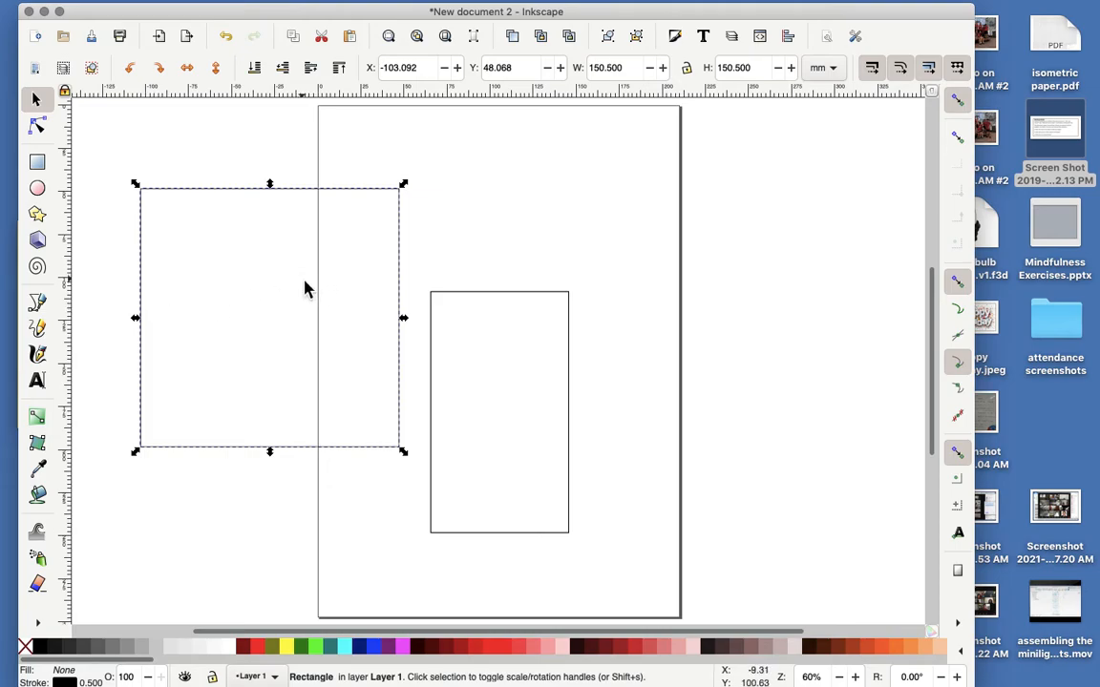
Step: Toggle snapping off and back on several times, leaving it enabled
left_click(962, 109)
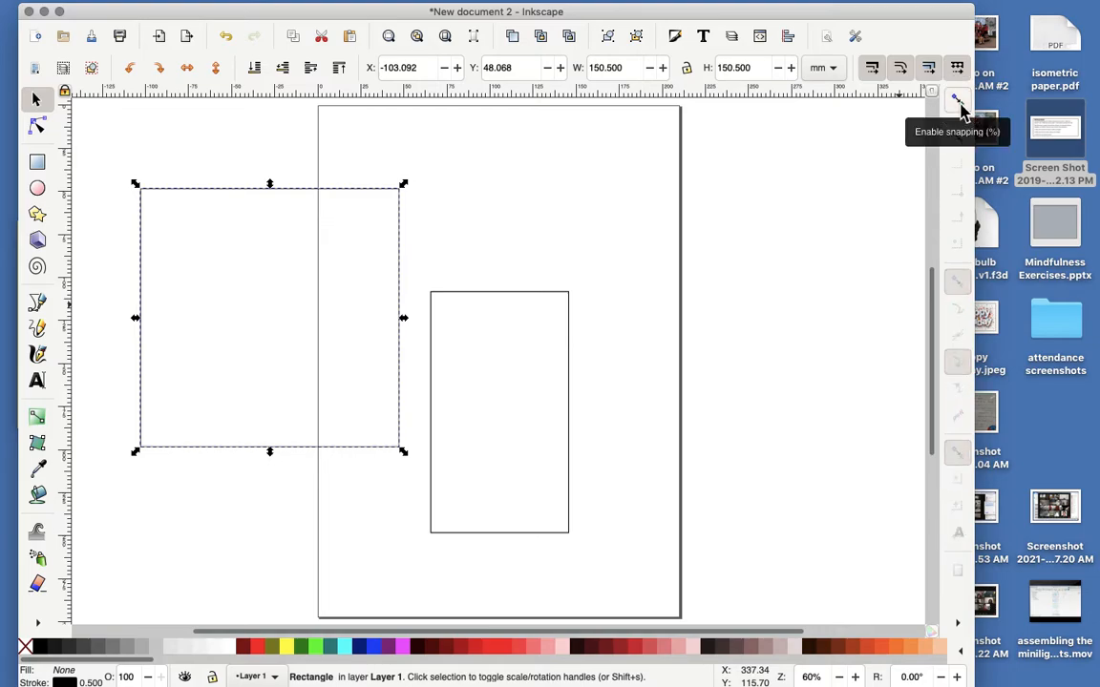
left_click(961, 108)
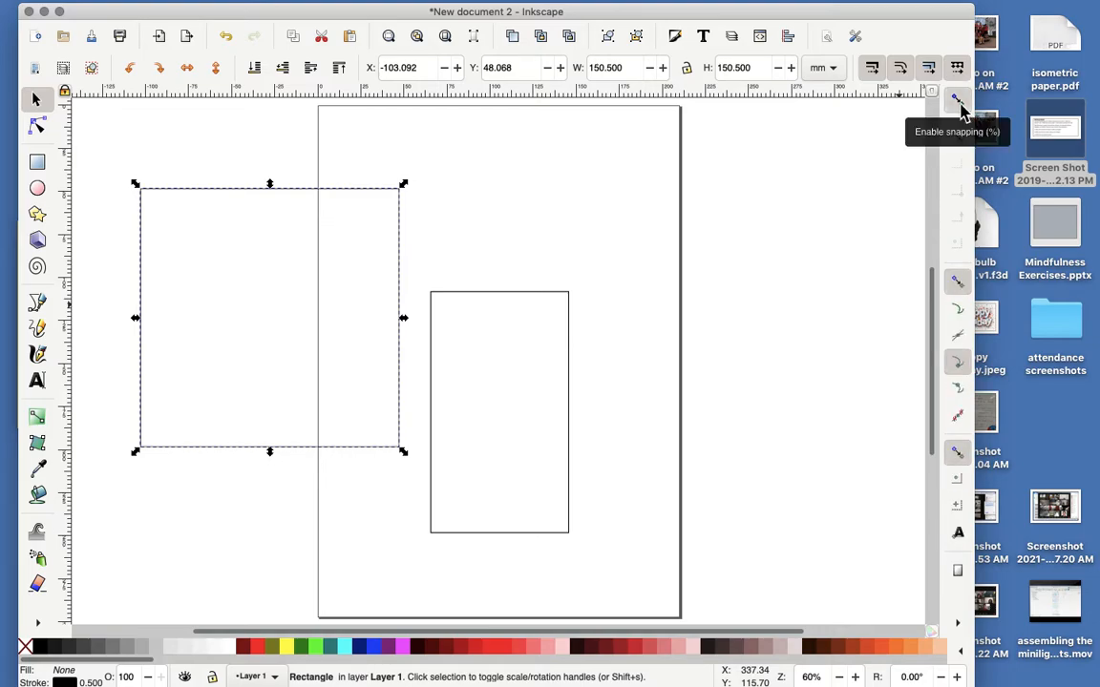
left_click(961, 108)
left_click(962, 108)
left_click(962, 108)
left_click(962, 108)
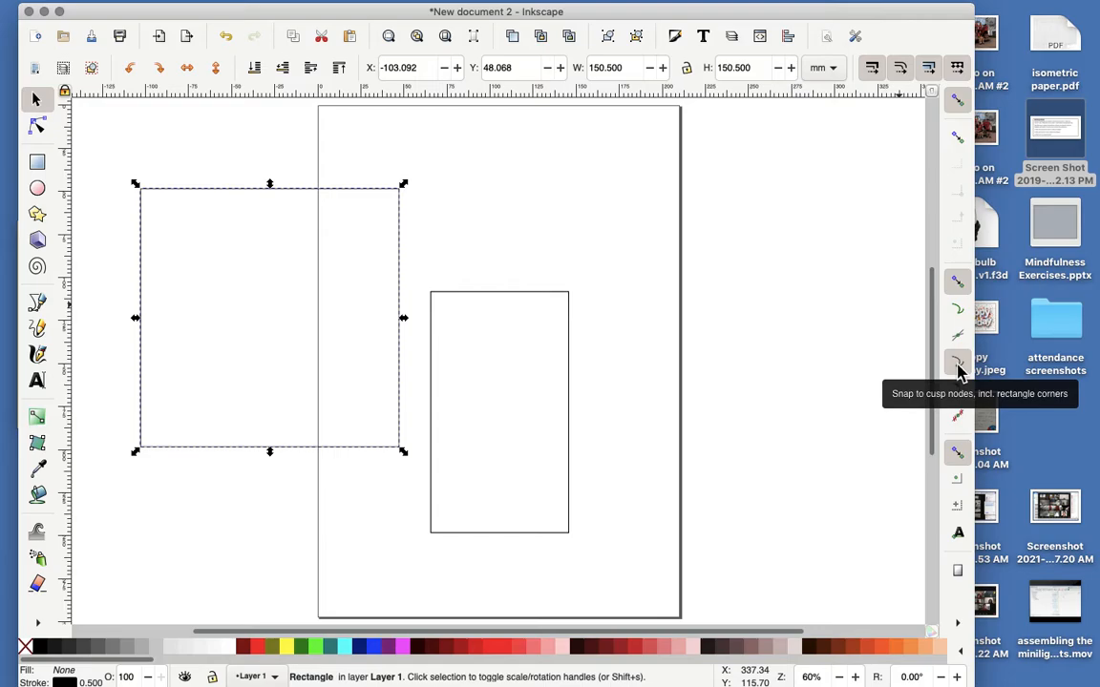
Step: Turn on snapping to object centers and to midpoints of line segments
left_click(959, 484)
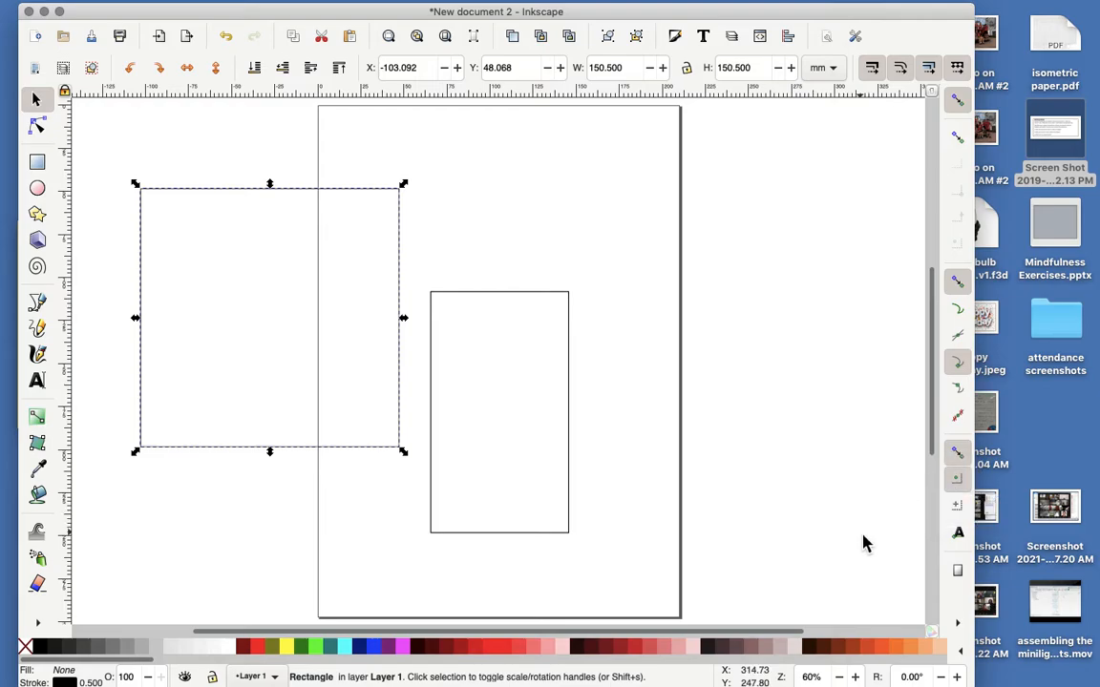
left_click(959, 483)
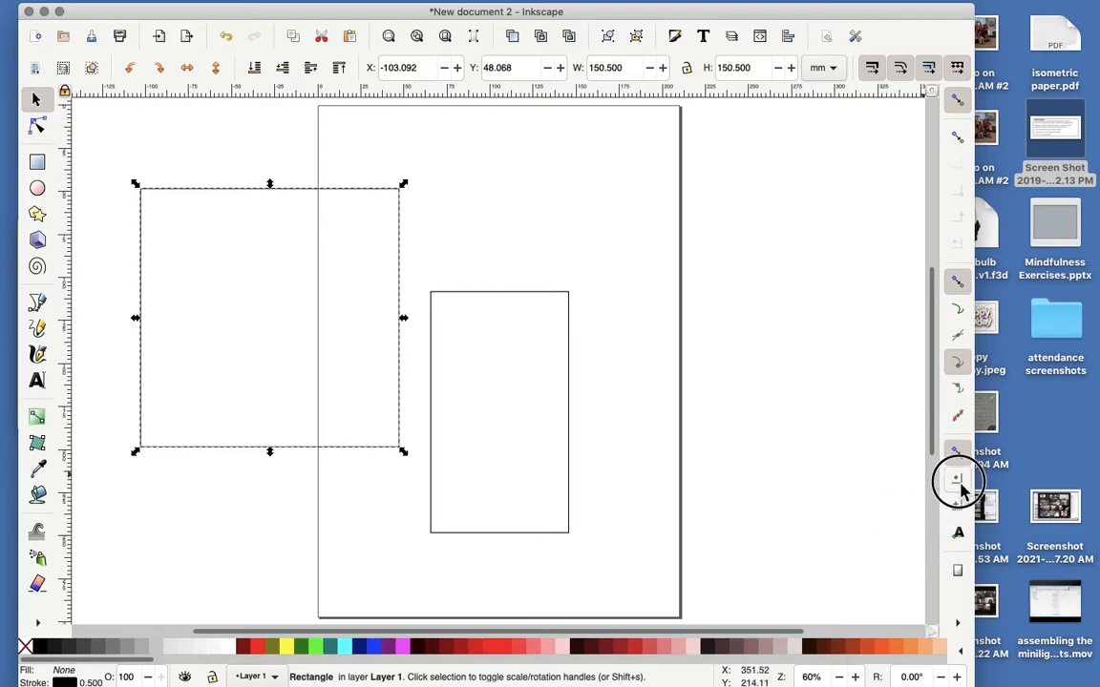
left_click(959, 418)
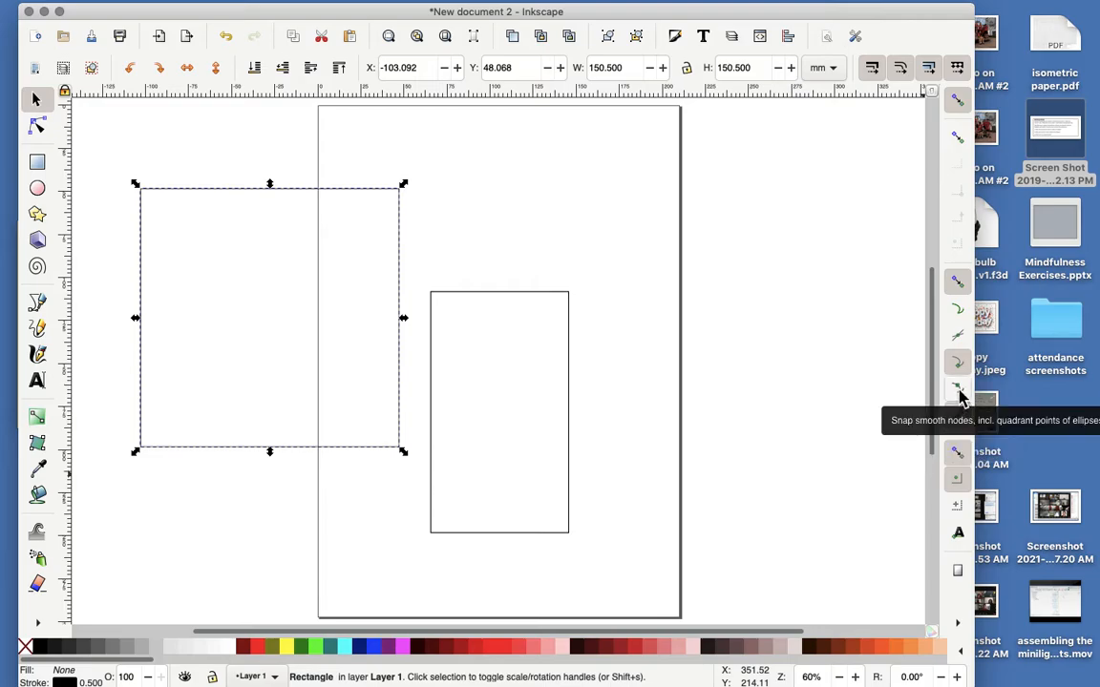
Step: Turn on snapping to smooth nodes, path intersections, paths and object rotation centers
left_click(959, 387)
left_click(958, 337)
left_click(957, 310)
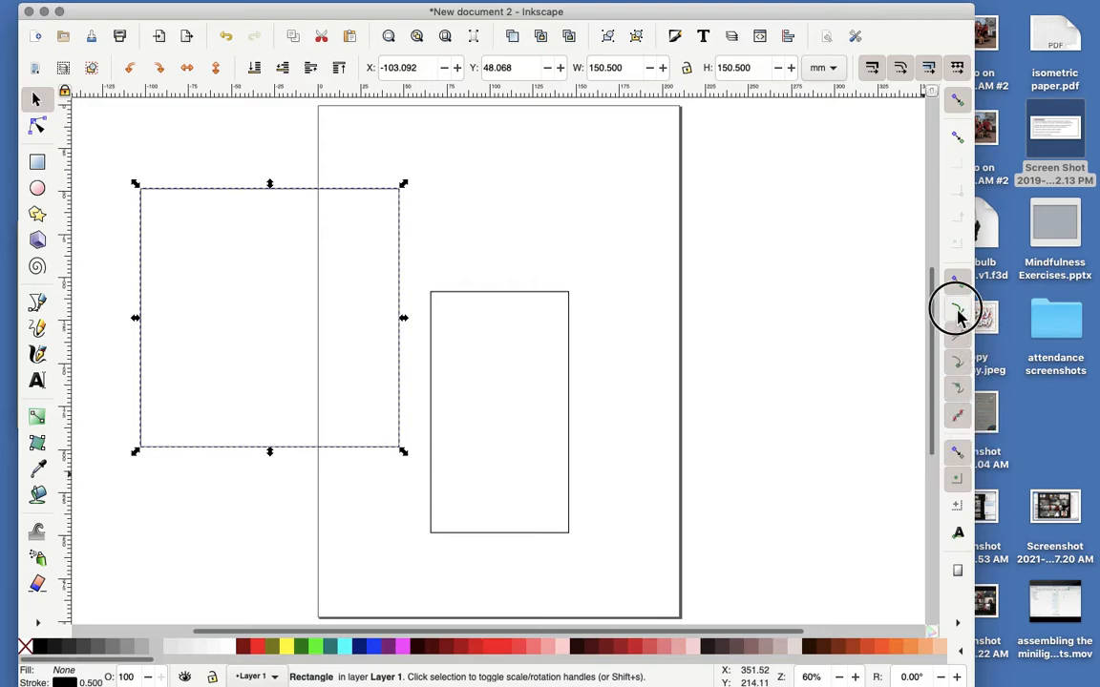
left_click(959, 506)
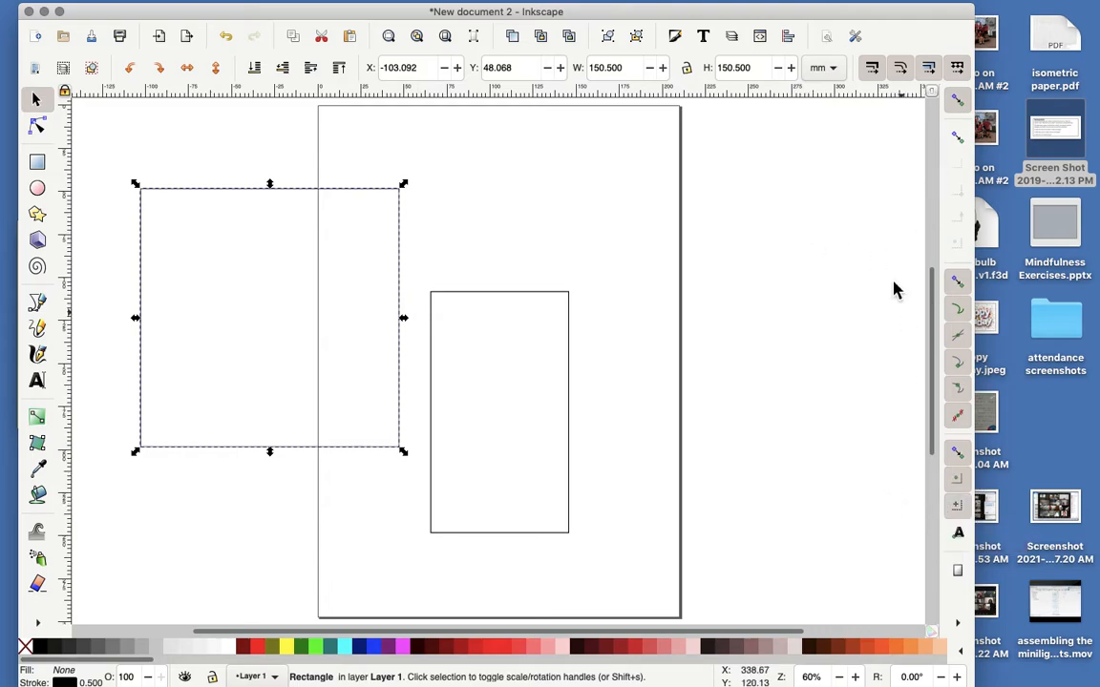
Step: Move the 150 mm square onto the page centered on the smaller rectangle, and nudge it straight up to Y 72.219 mm
left_click_drag(239, 195, 412, 250)
left_click_drag(380, 262, 468, 278)
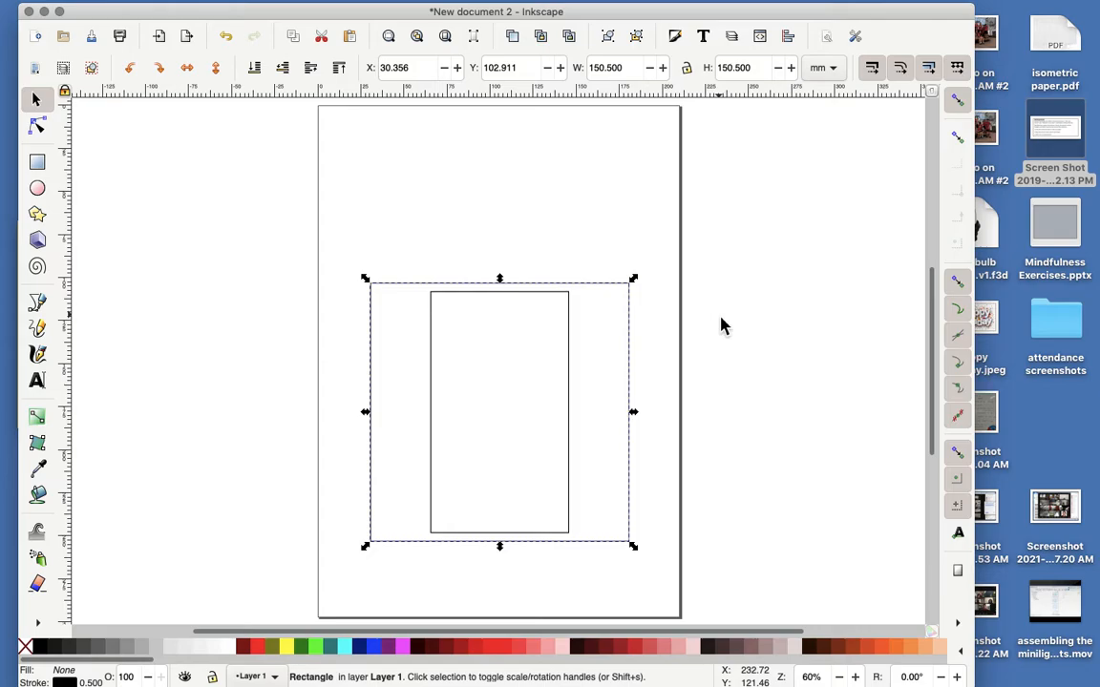
key("Up")
key("Up")
key("Up")
key("Up")
key("Up")
key("Up")
key("Up")
key("Up")
key("Up")
key("Up")
key("Up")
key("Up")
key("Up")
key("Up")
key("Up")
key("Up")
key("Up")
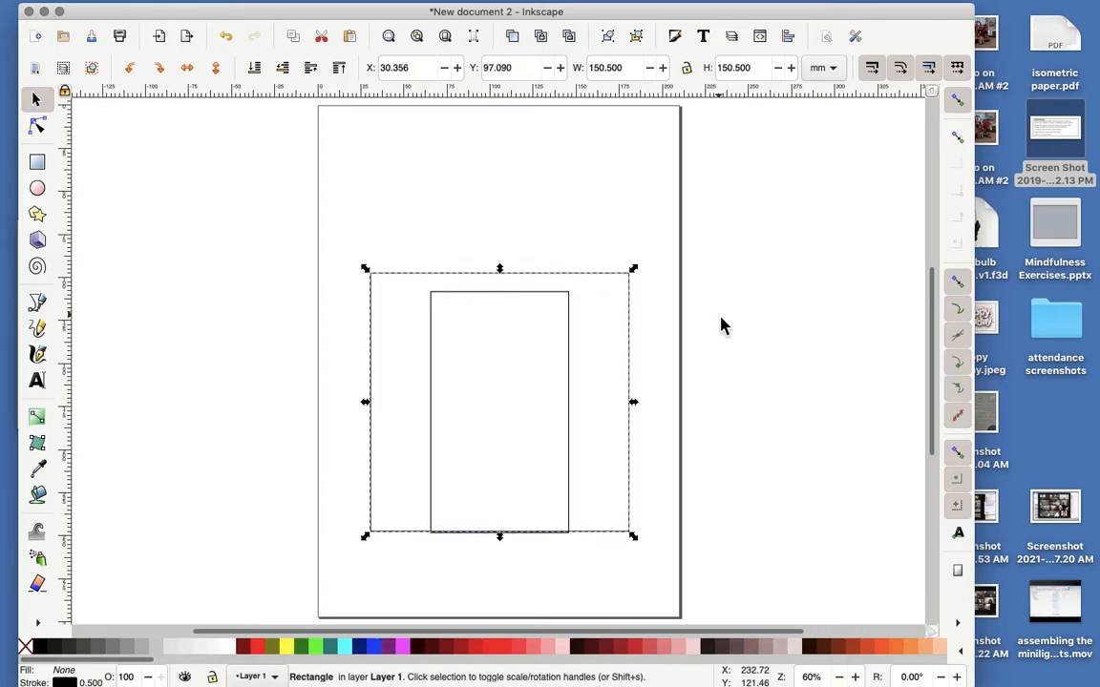
key("Up")
key("Up")
key("Up")
key("Up")
key("Up")
key("Up")
key("Up")
key("Up")
key("Up")
key("Up")
key("Up")
key("Up")
key("Up")
key("Up")
key("Up")
key("Up")
key("Up")
key("Up")
key("Up")
key("Up")
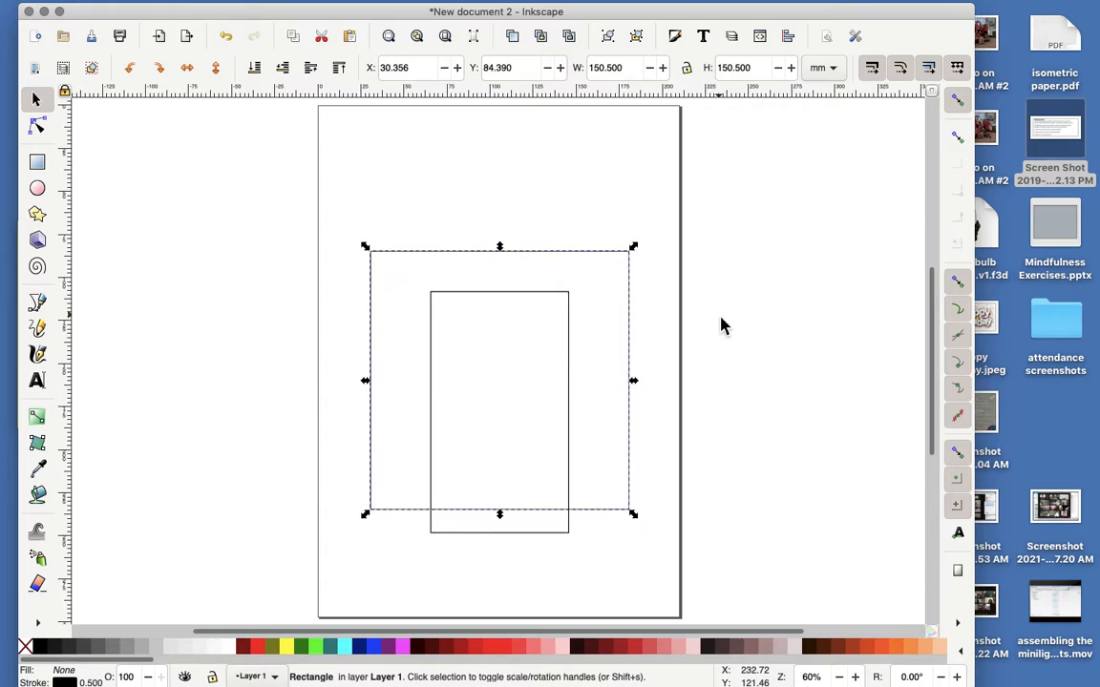
key("Up")
key("Up")
key("Up")
key("Up")
key("Up")
key("Up")
key("Up")
key("Up")
key("Up")
key("Up")
key("Up")
key("Up")
key("Up")
key("Up")
key("Up")
key("Up")
key("Up")
key("Up")
key("Up")
key("Up")
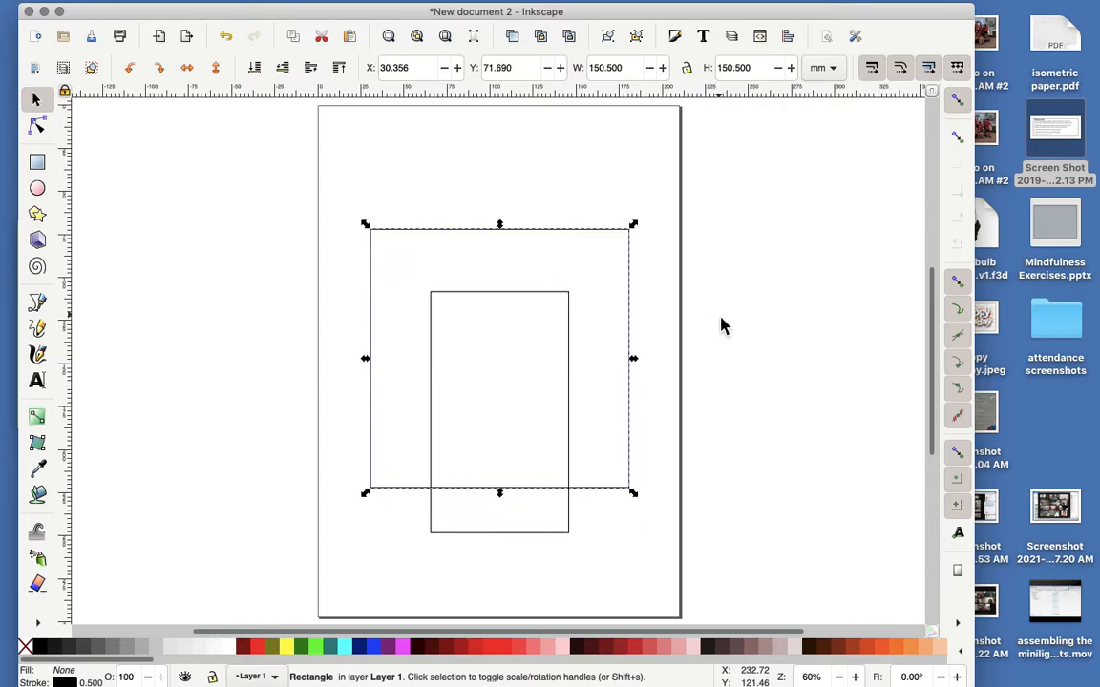
key("Down")
key("Down")
key("Down")
key("Down")
key("Down")
key("Down")
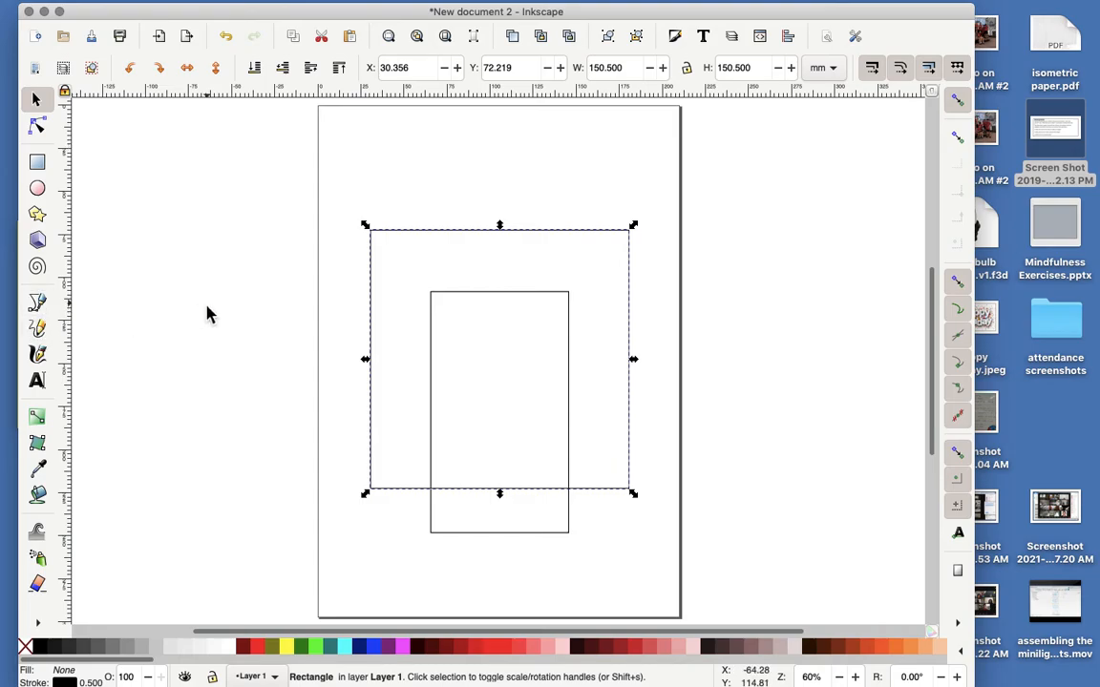
Step: Draw a straight vertical line with the Bezier tool from the square's center to the midpoint of the smaller rectangle's top edge
left_click(37, 304)
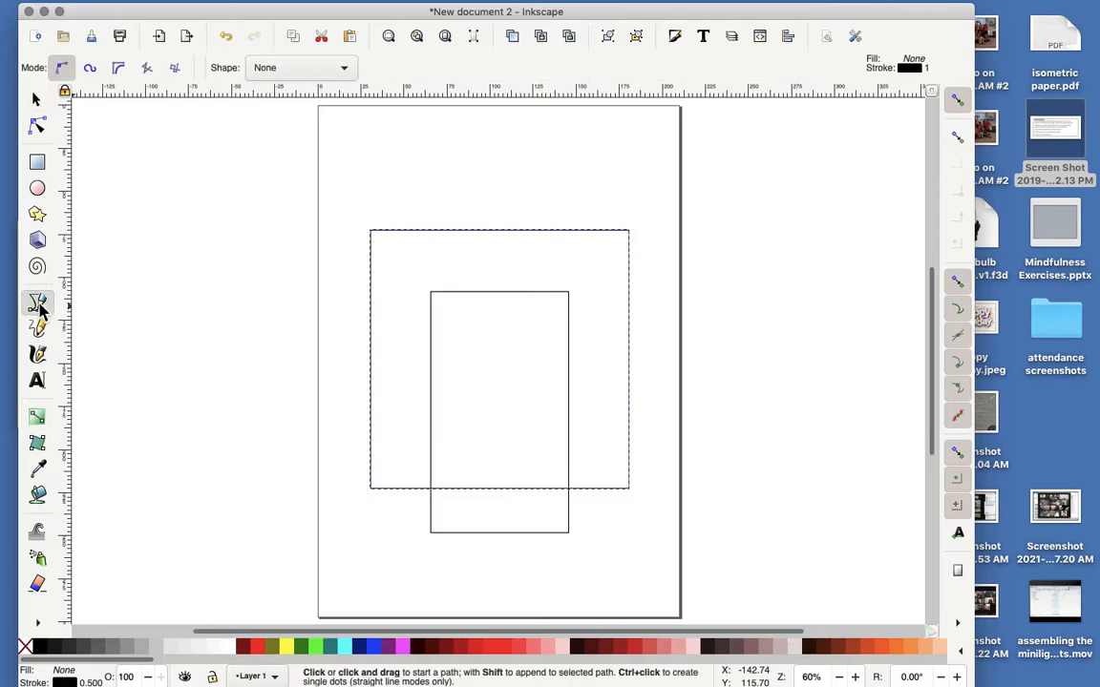
left_click(499, 291)
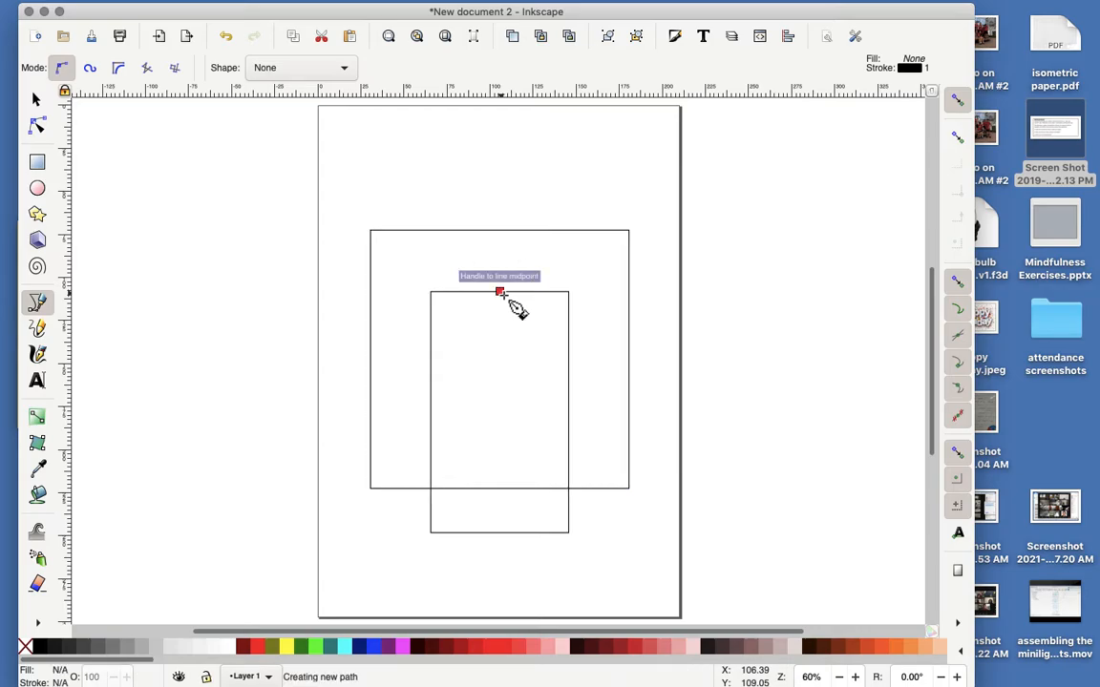
right_click(500, 373)
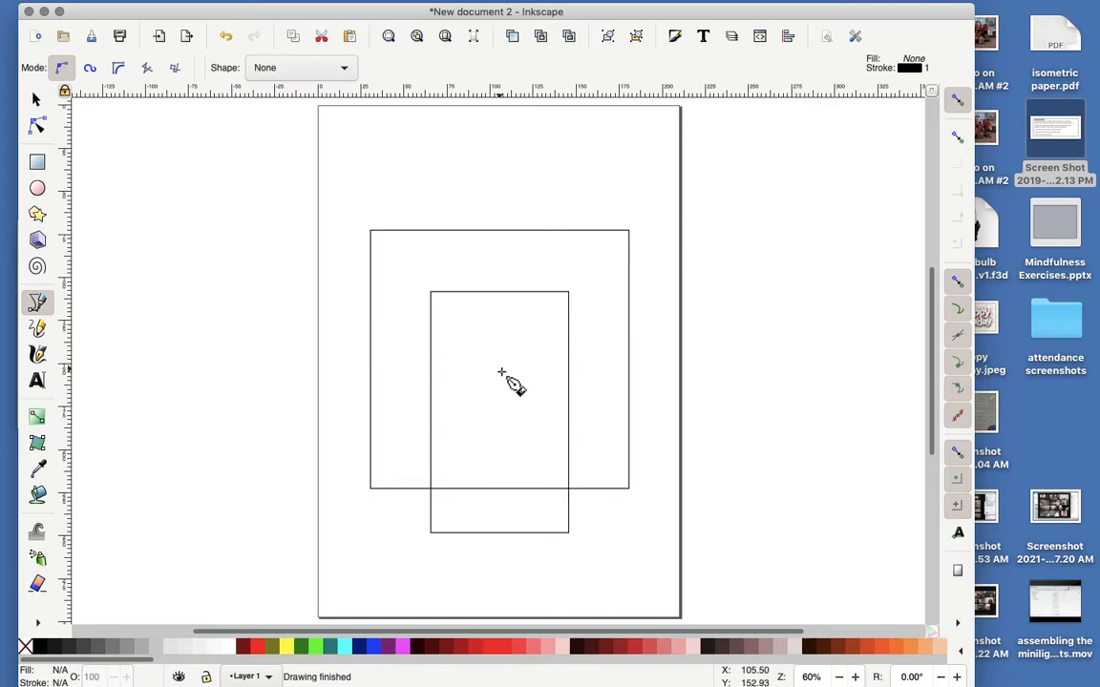
left_click(499, 359)
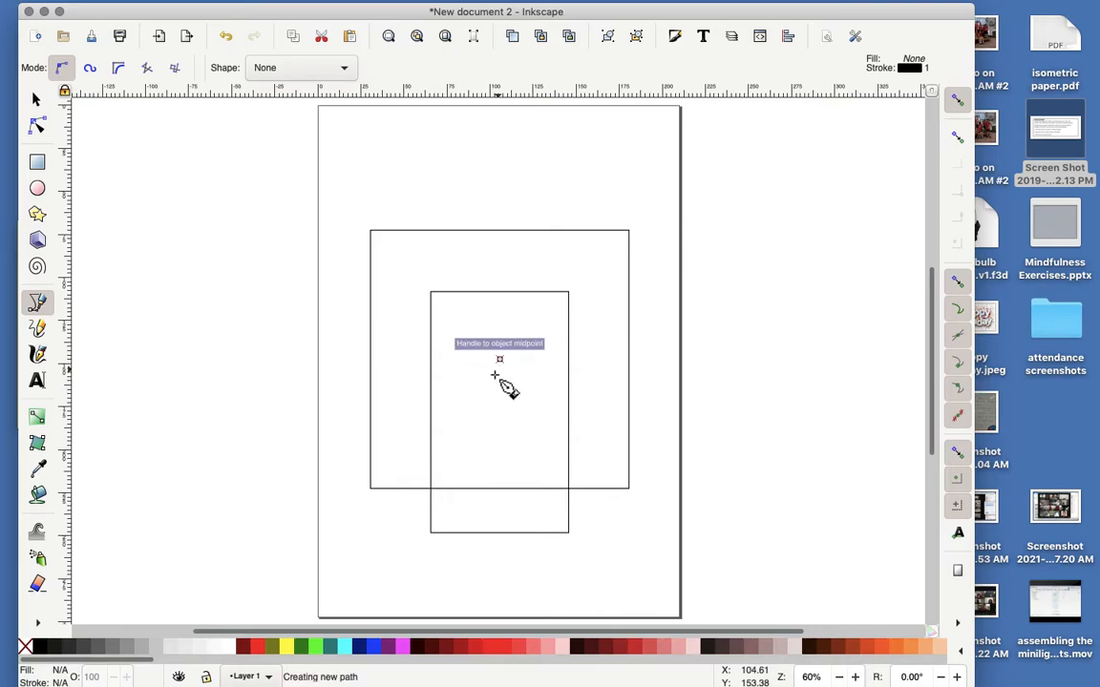
left_click(500, 293)
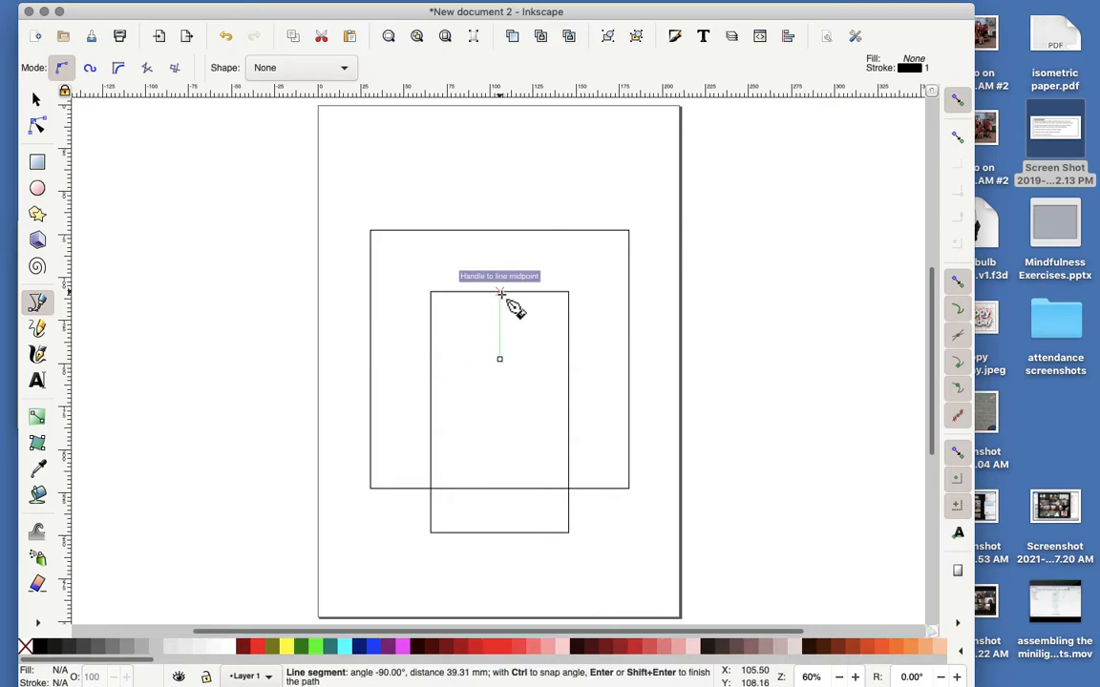
key("Return")
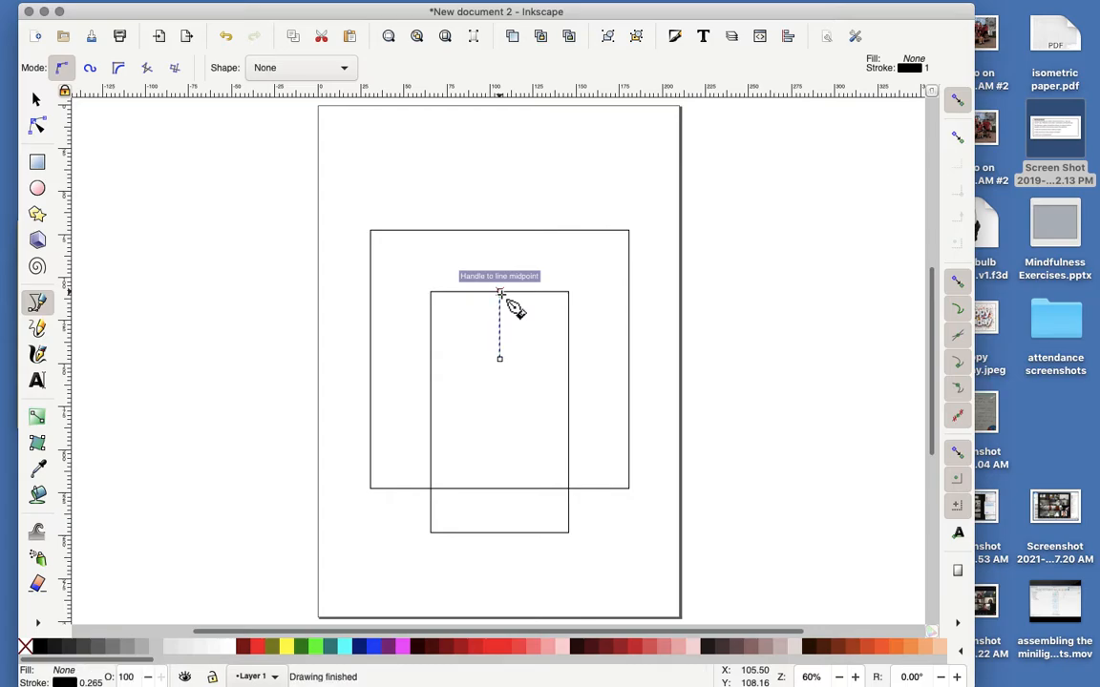
Step: Set the vertical line's height to 40 mm and deselect it
left_click(36, 99)
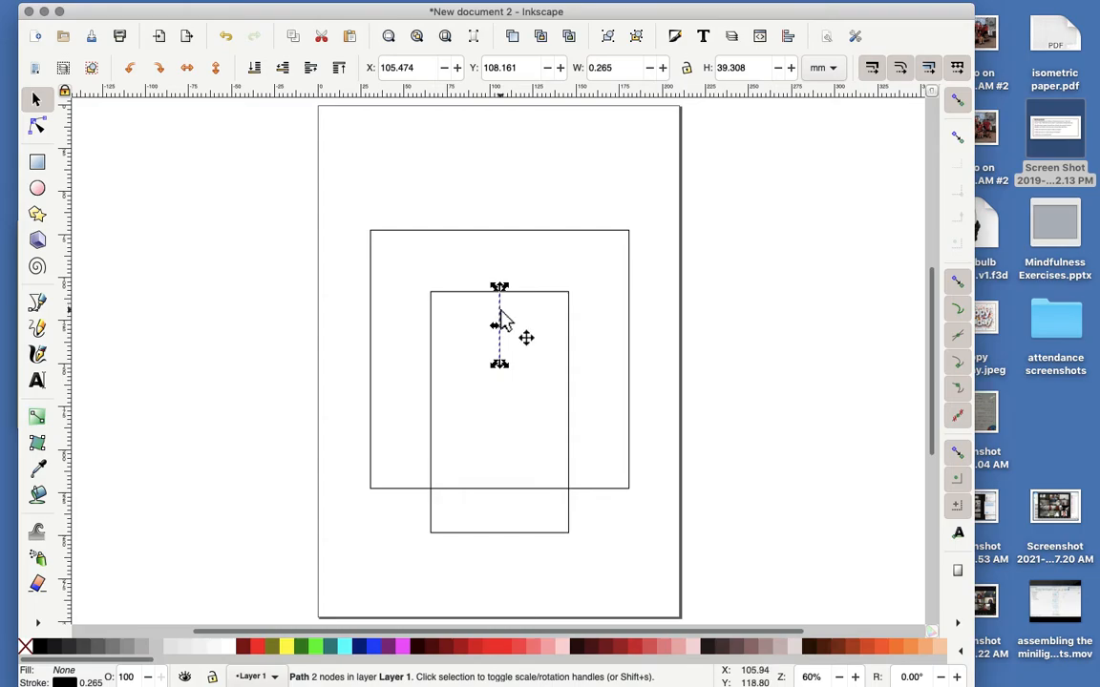
left_click(500, 317)
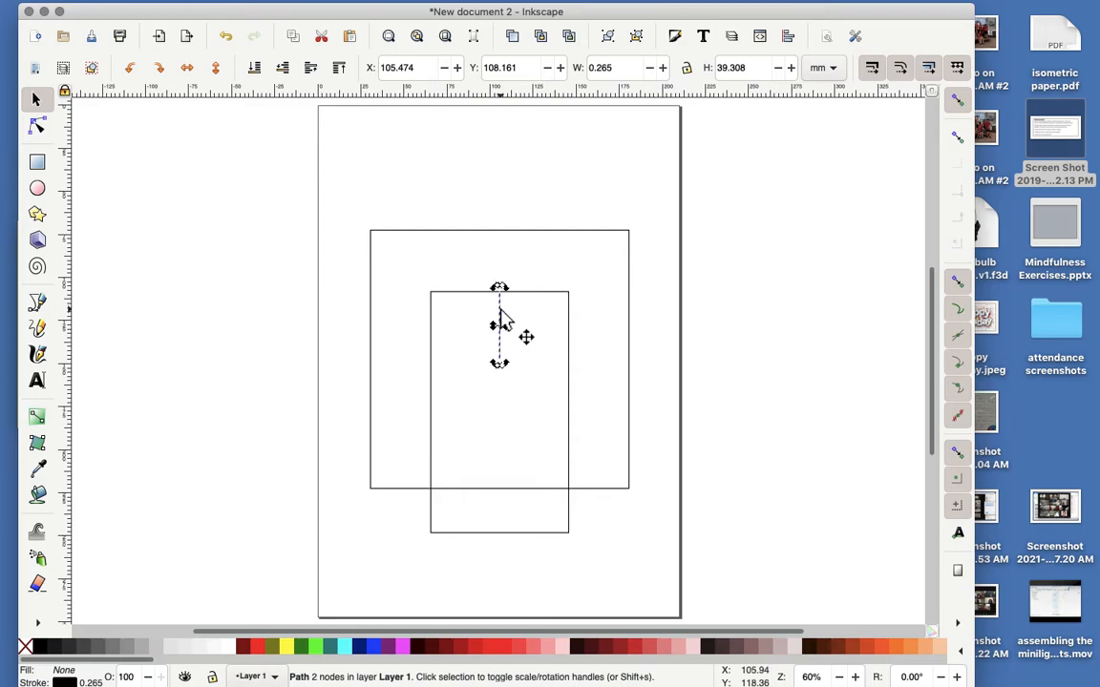
double_click(732, 69)
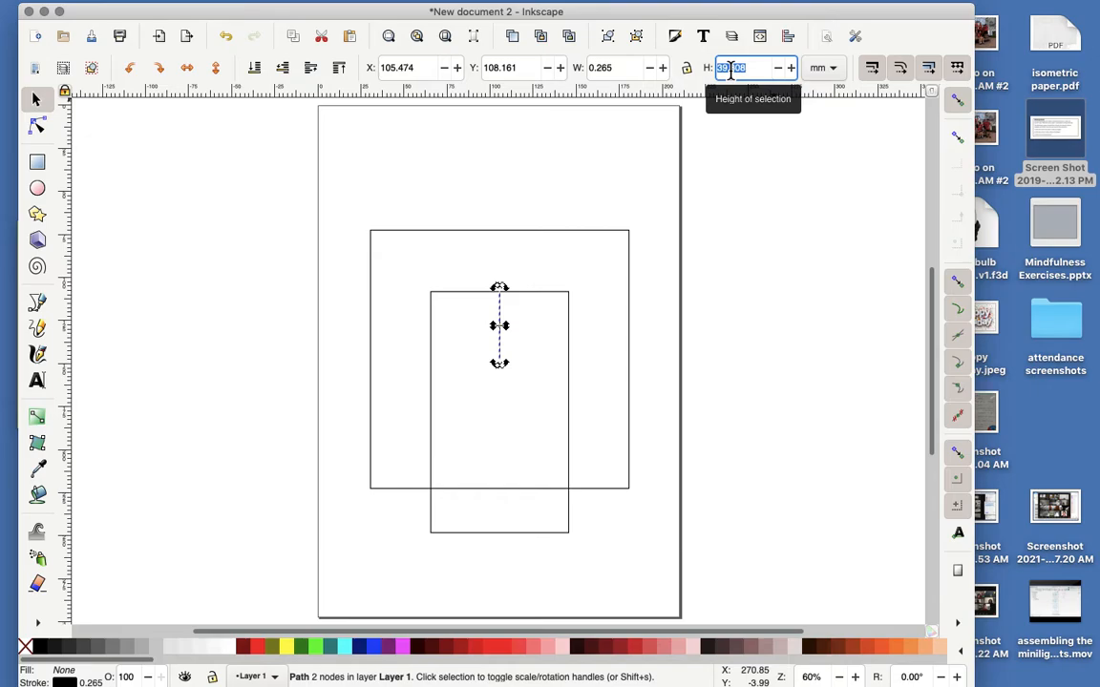
type("40")
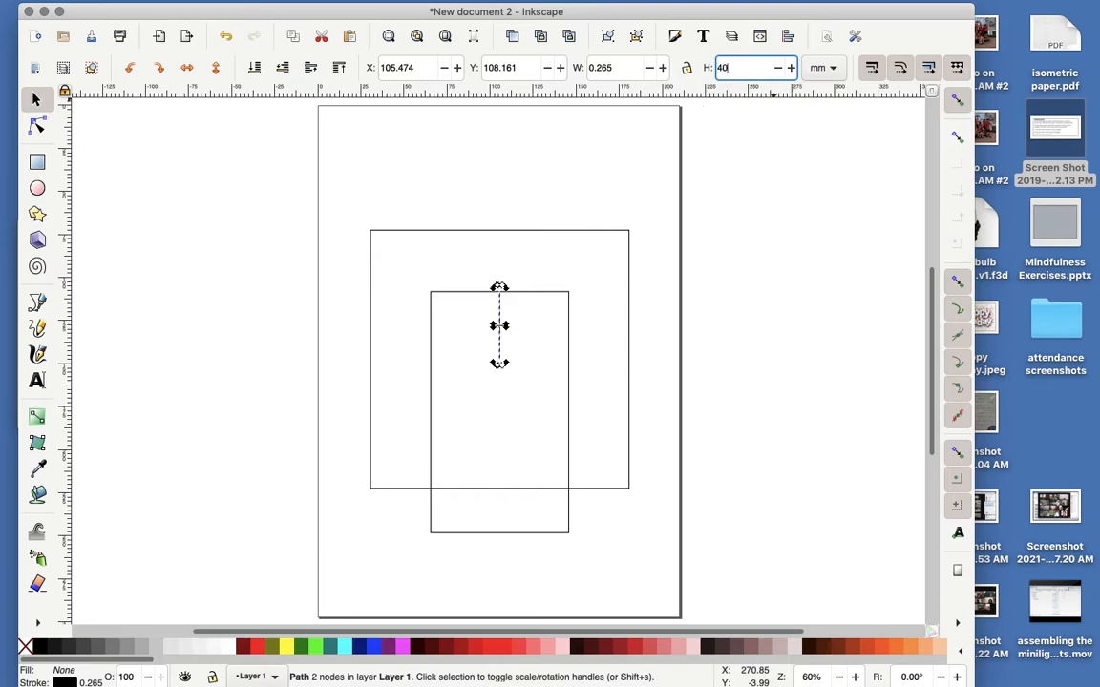
key("Return")
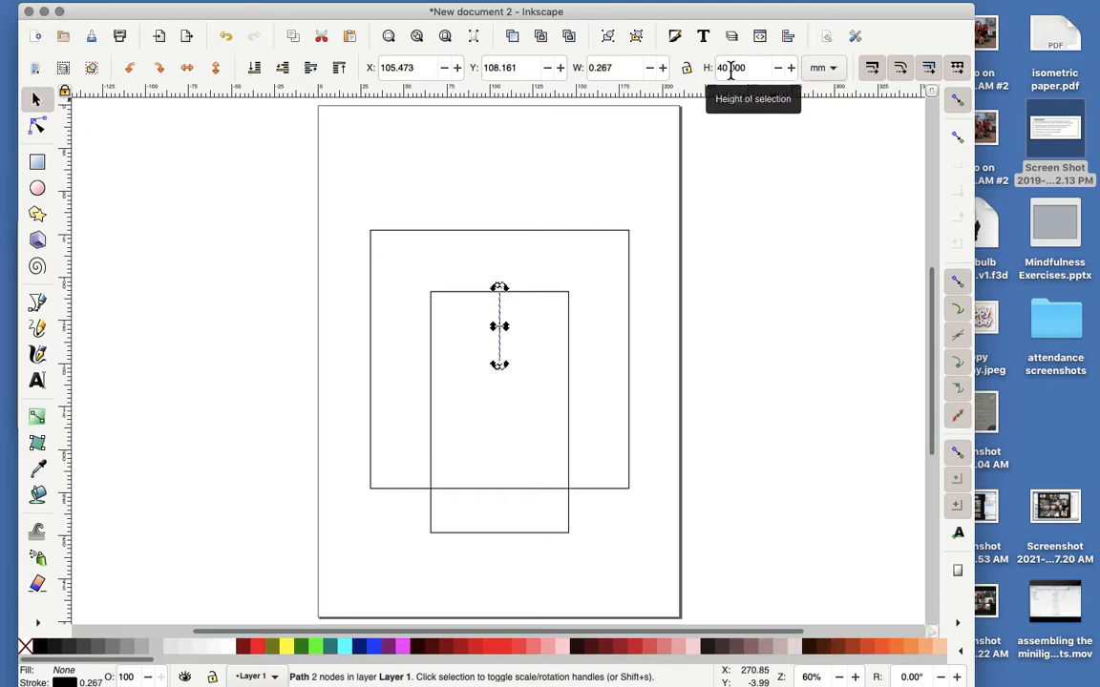
left_click(214, 218)
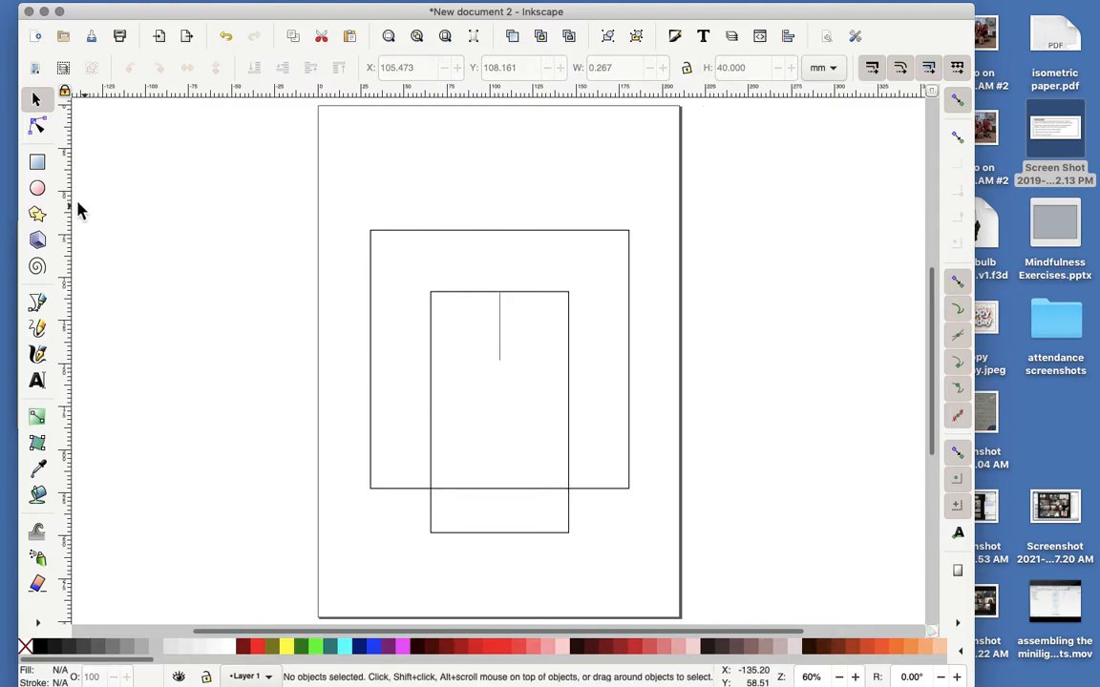
Step: Draw a small circle off the left side of the page, and set its width and height to 9 mm
left_click(38, 188)
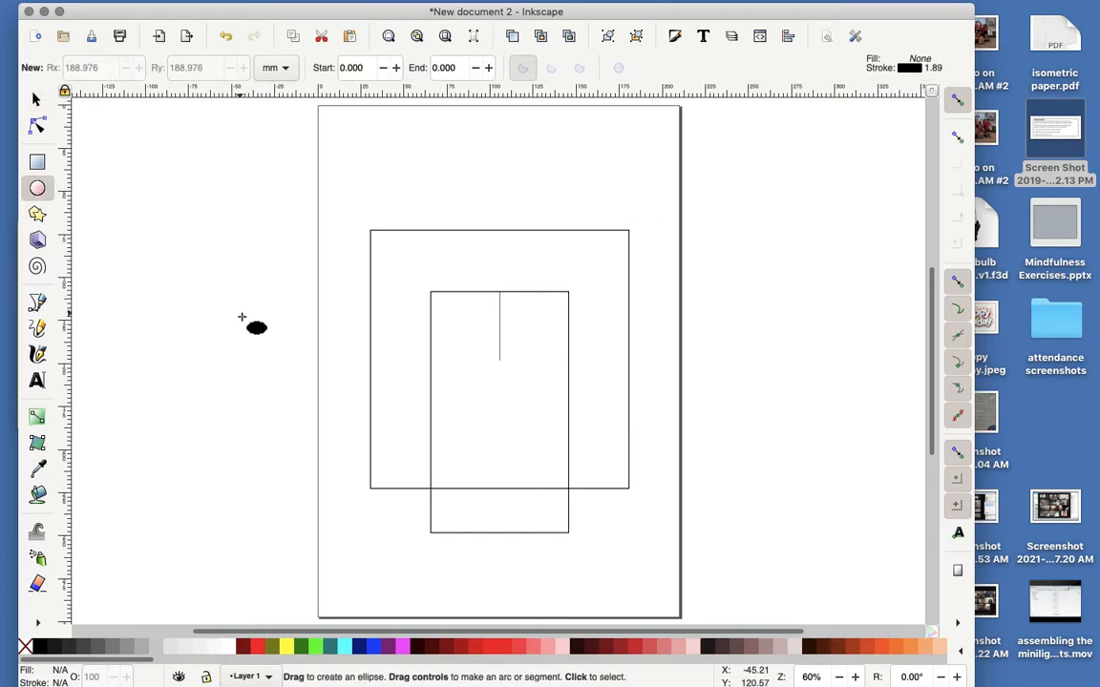
left_click_drag(241, 315, 263, 339)
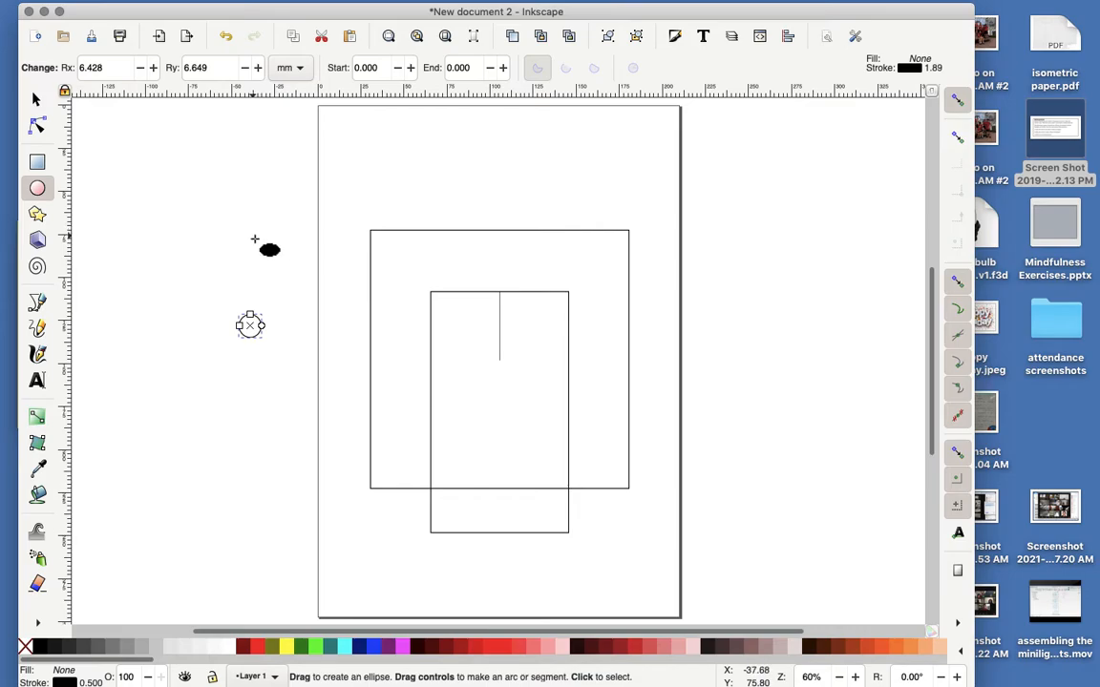
left_click(36, 100)
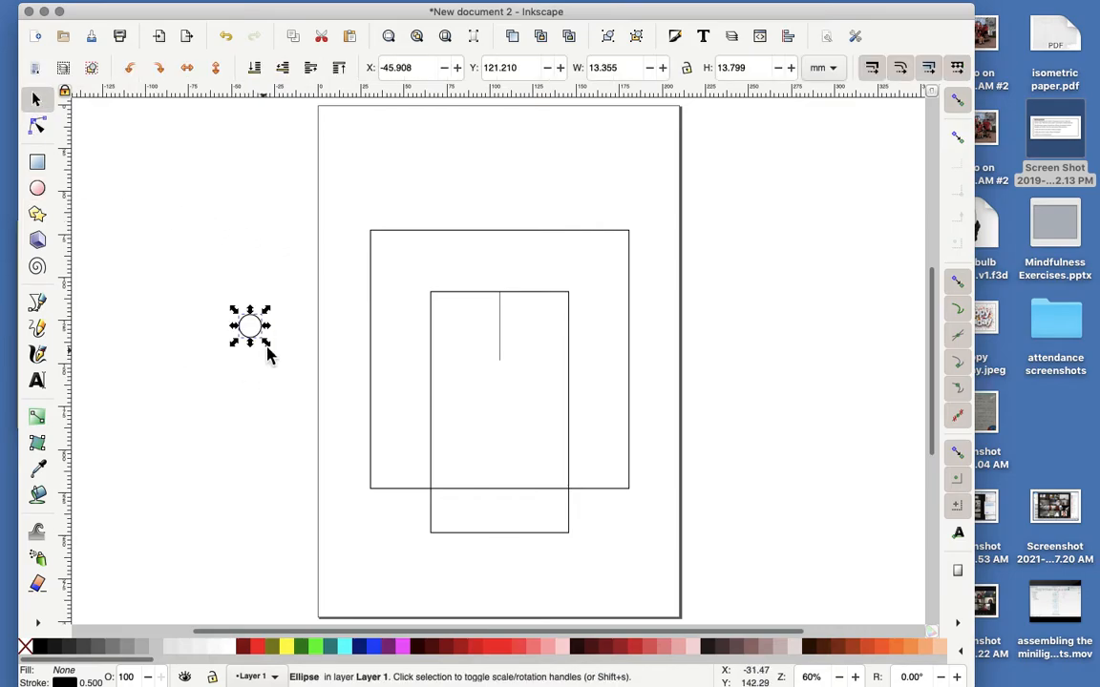
double_click(603, 68)
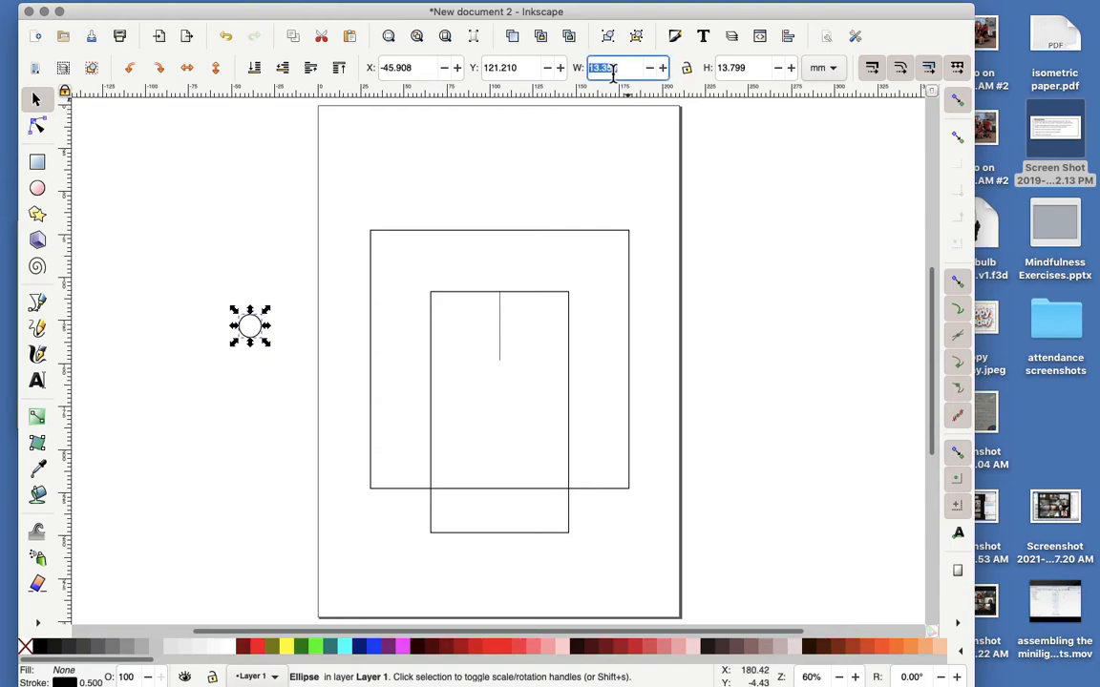
type("9")
double_click(739, 68)
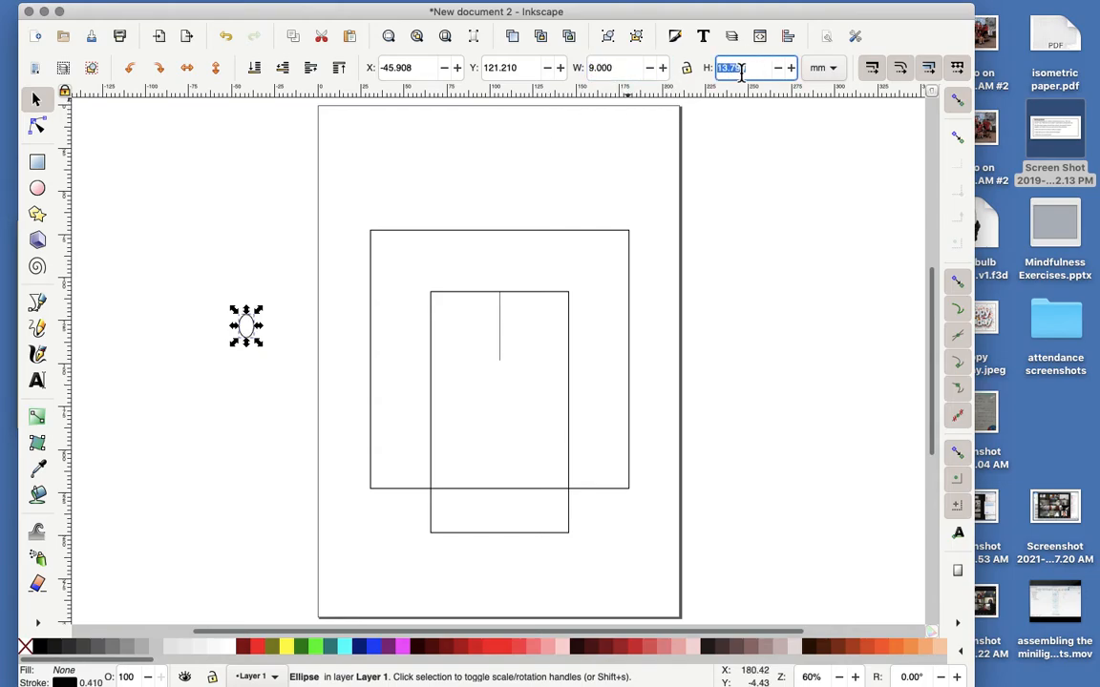
type("9")
key("Return")
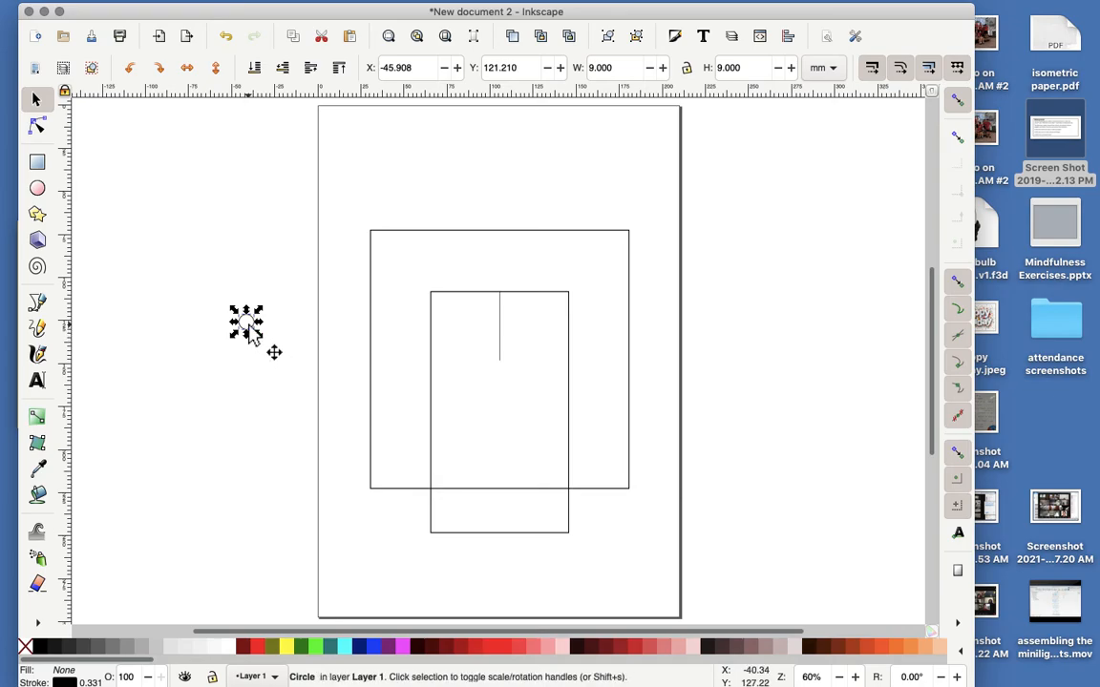
Step: Snap the circle's center to the lower end of the vertical line, and move it back off the page's left side
left_click_drag(251, 331, 516, 373)
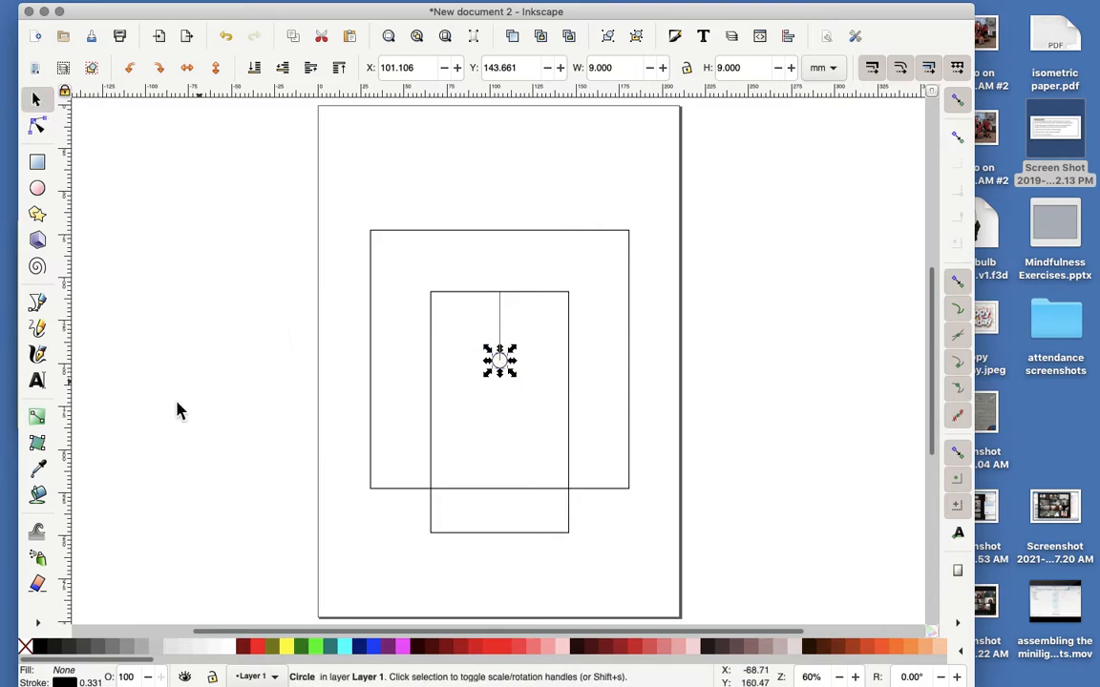
left_click(186, 355)
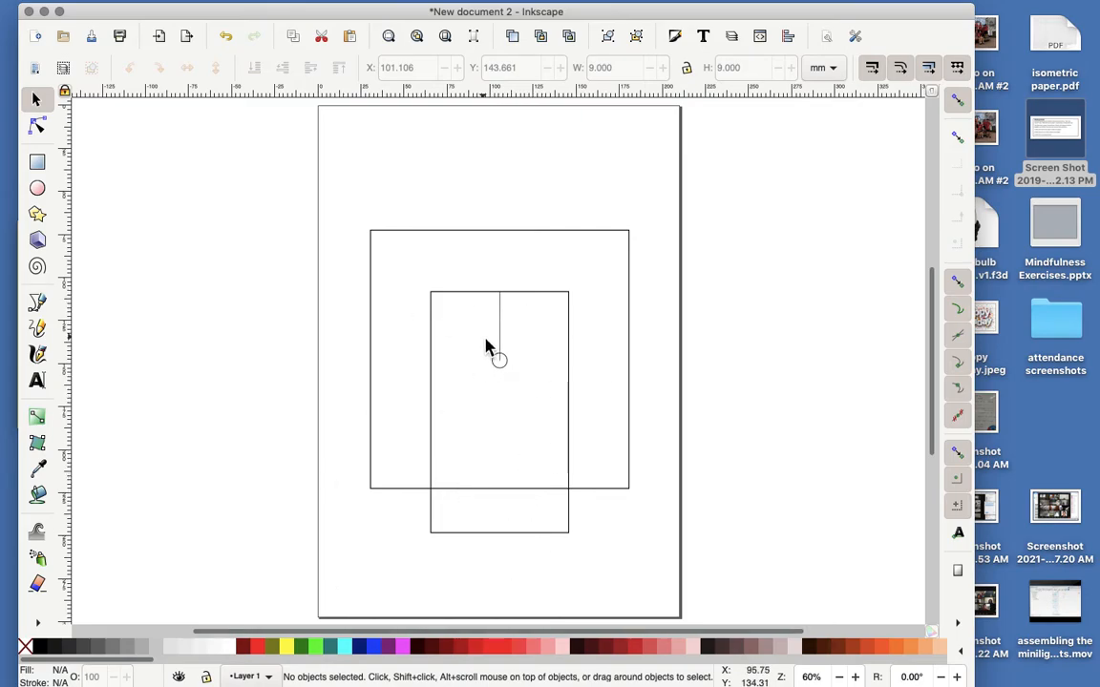
left_click(505, 368)
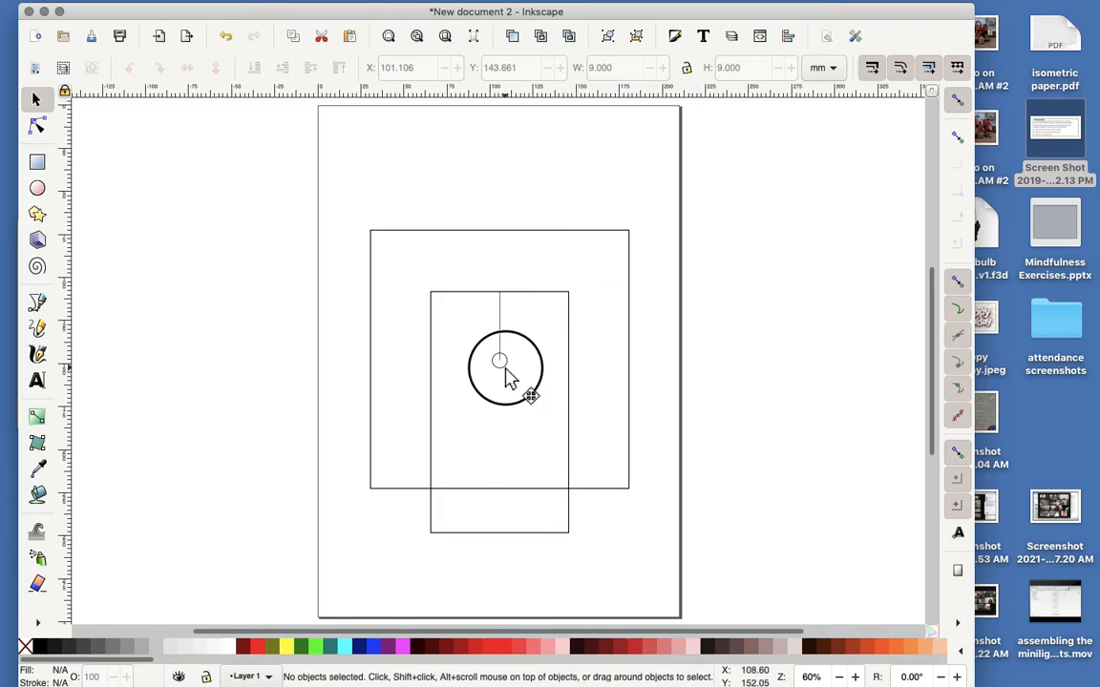
left_click_drag(505, 369, 194, 284)
left_click(238, 359)
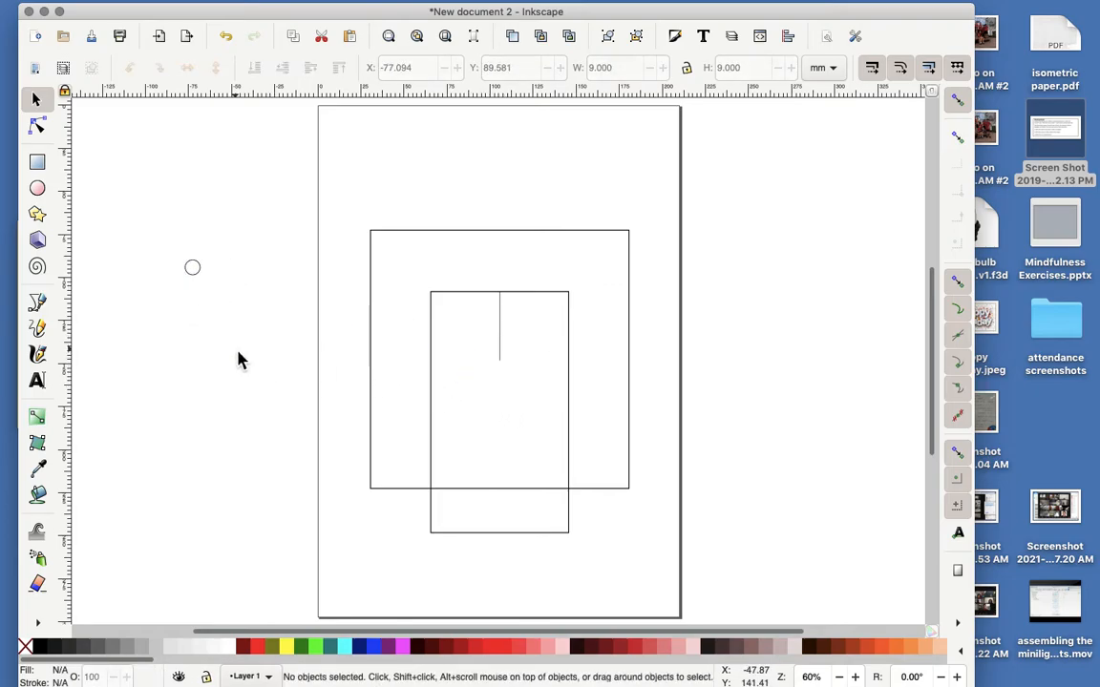
Step: Give both rectangles and the vertical line a flat CMYK stroke color of C 92, M 0, Y 9, K 8
left_click_drag(336, 191, 732, 580)
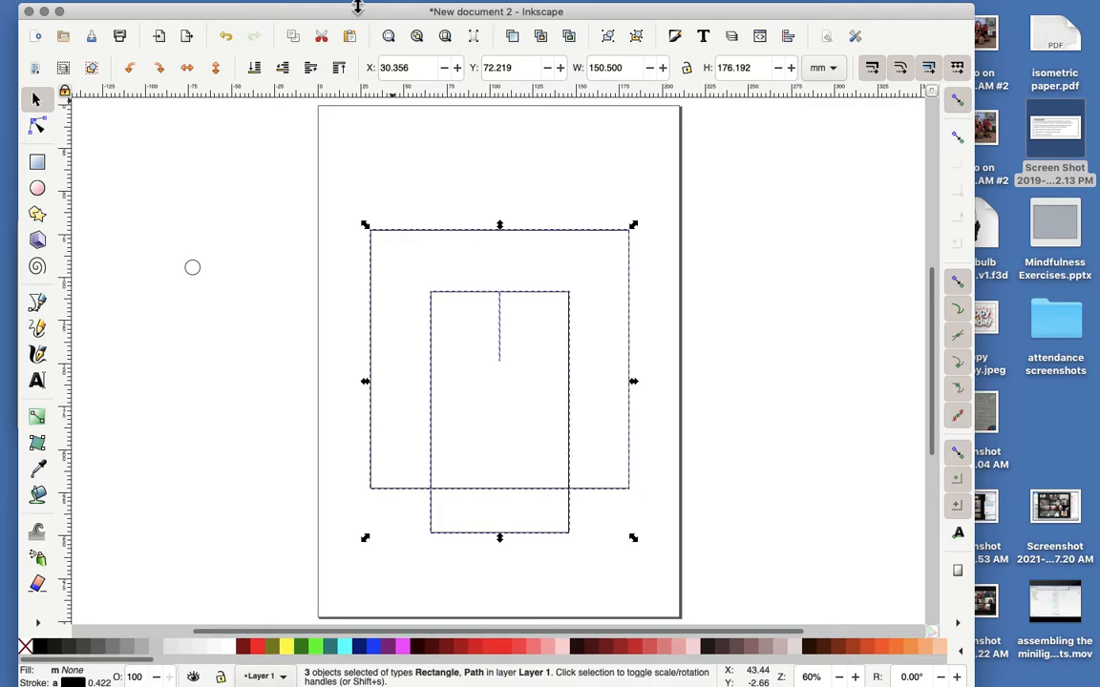
mouse_move(356, 8)
left_click(264, 7)
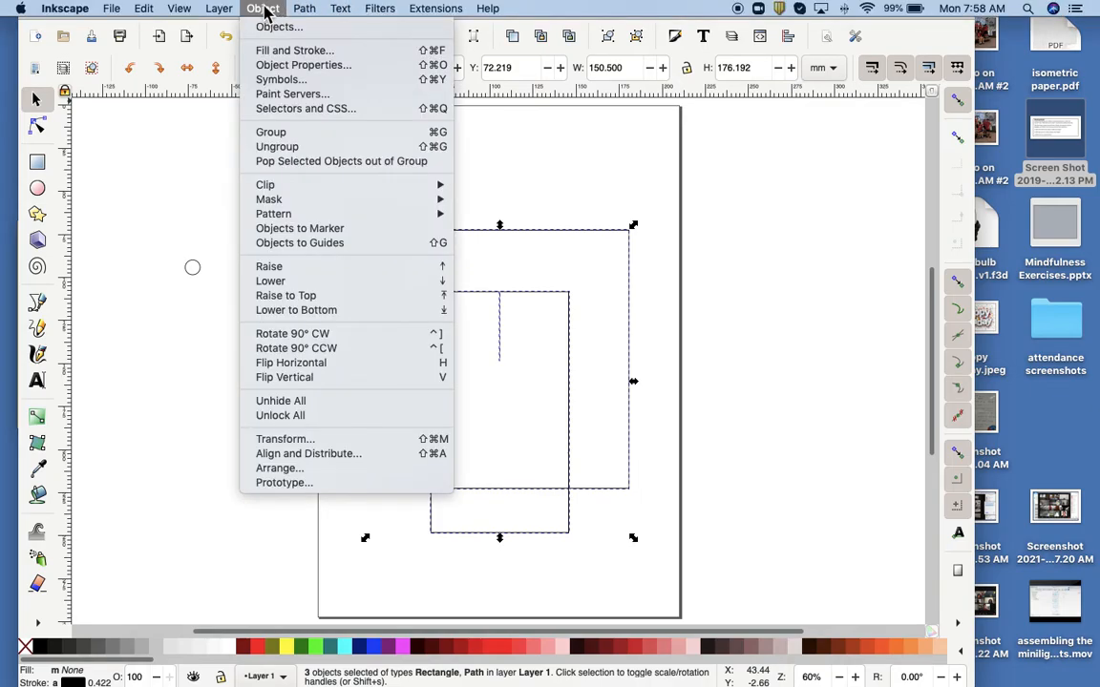
left_click(285, 54)
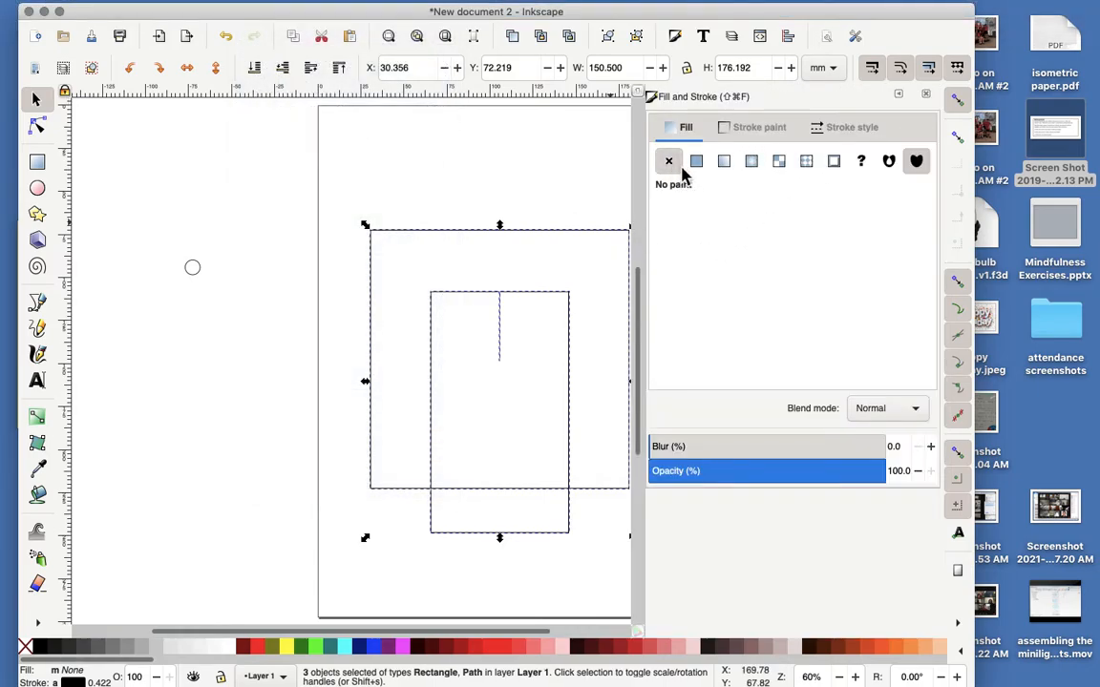
left_click(755, 134)
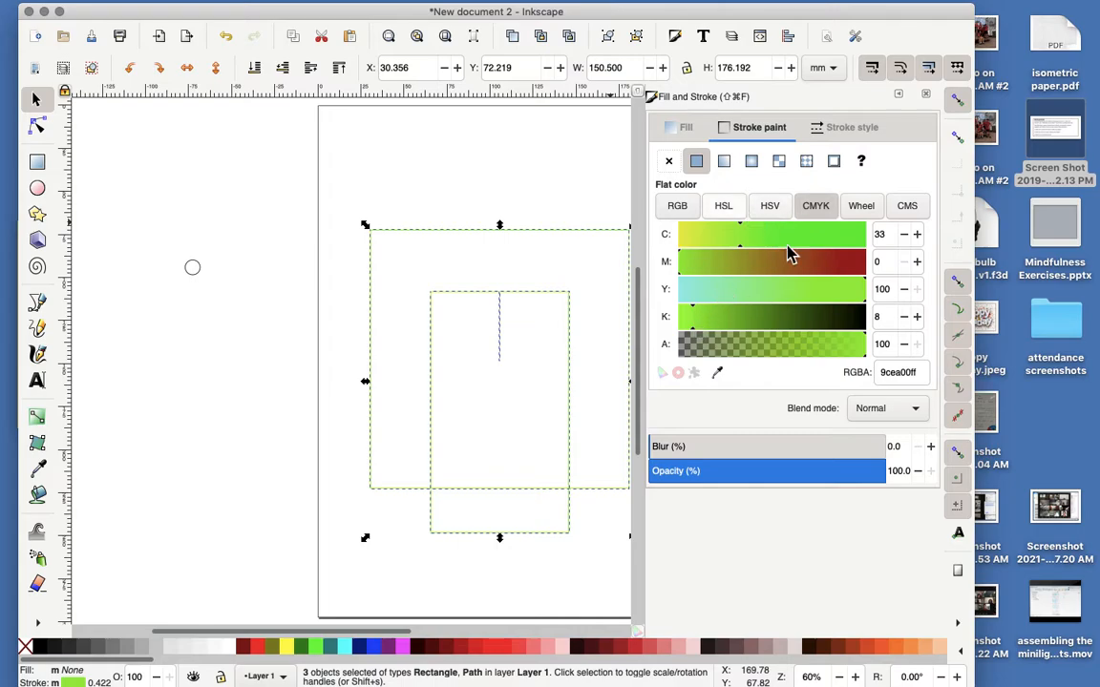
left_click(690, 237)
left_click(697, 292)
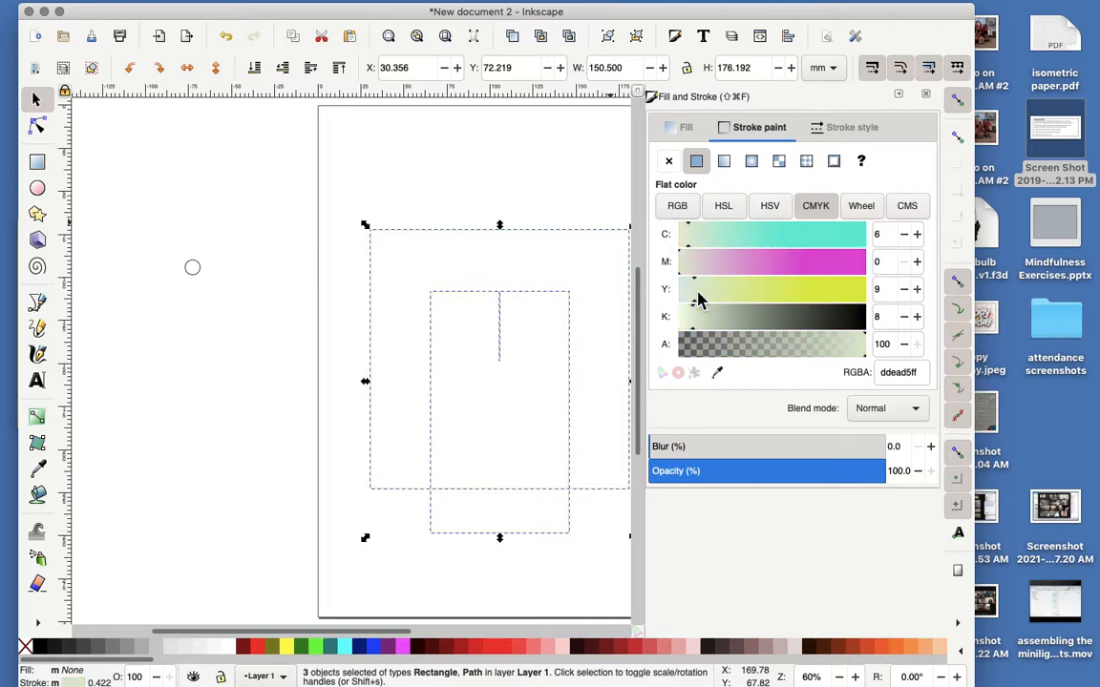
left_click(853, 240)
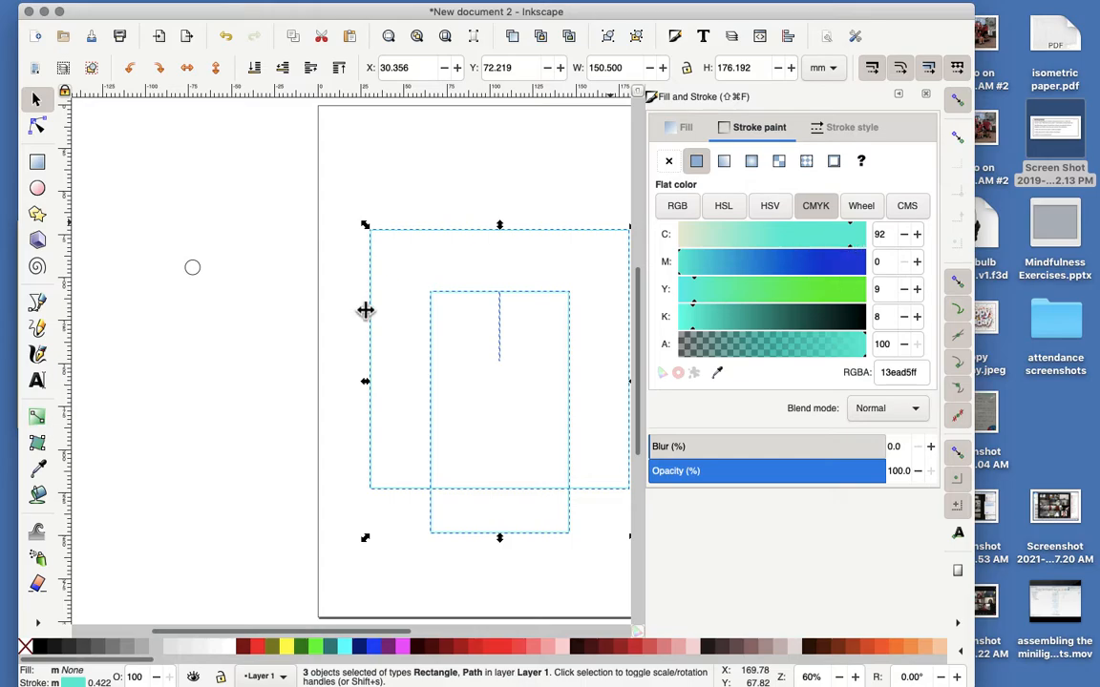
Step: Try a dashed stroke pattern on both rectangles and the vertical line
left_click(853, 129)
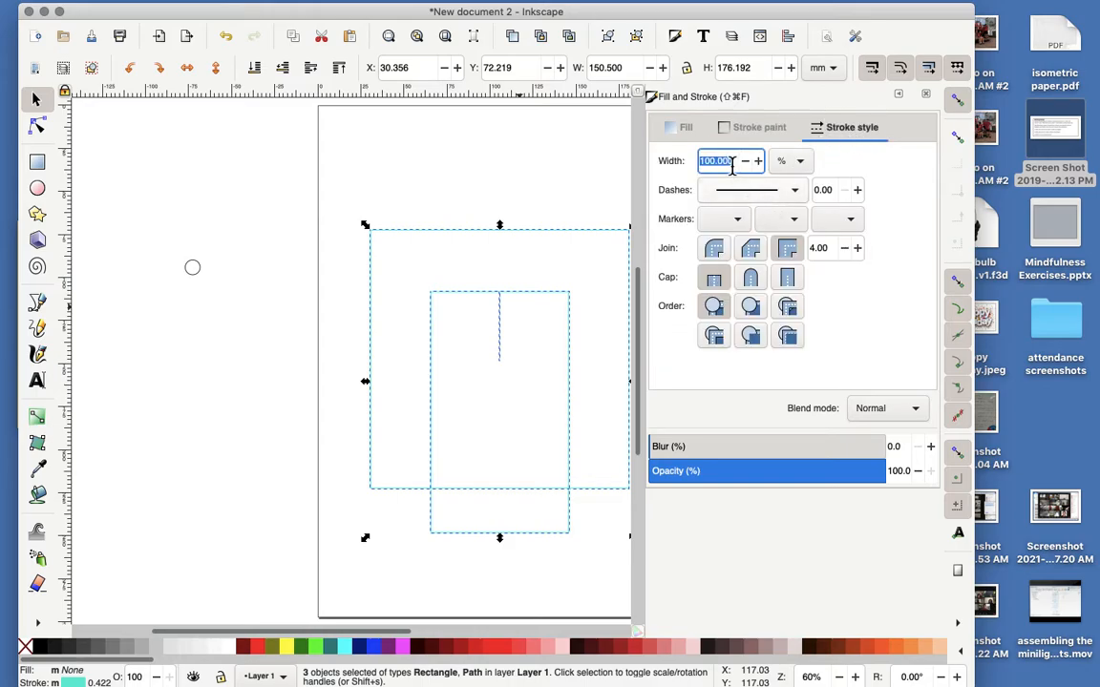
left_click(795, 191)
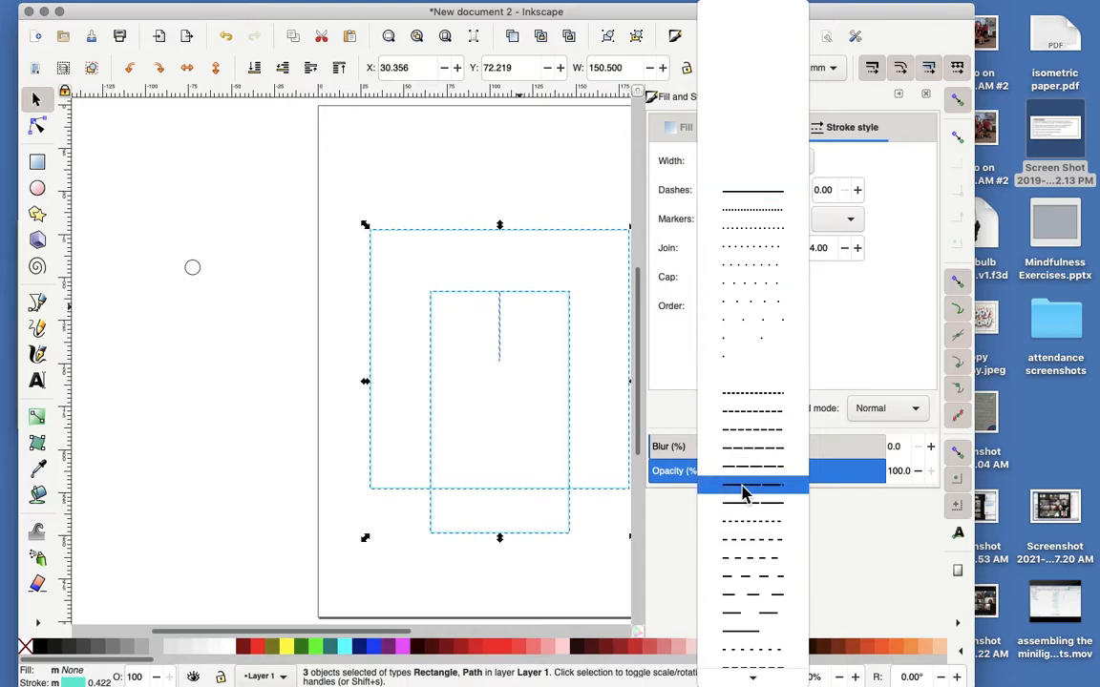
left_click(756, 575)
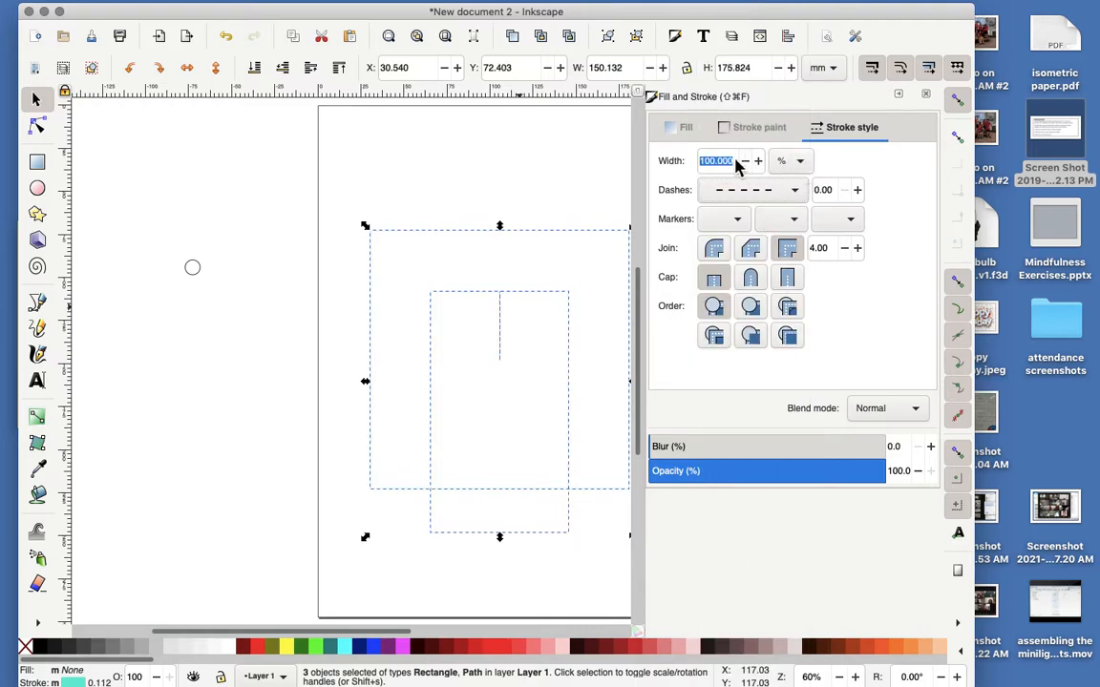
Step: Set the stroke width of both rectangles and the vertical line to 0.5 mm, and deselect them
left_click(799, 161)
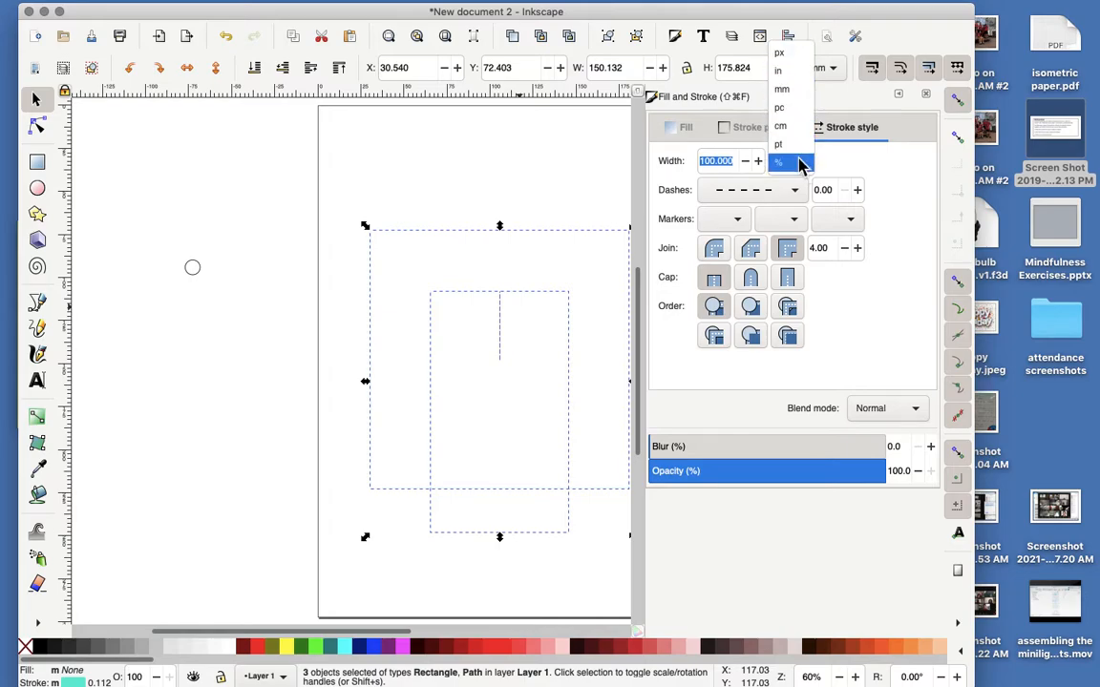
left_click(799, 93)
left_click(759, 161)
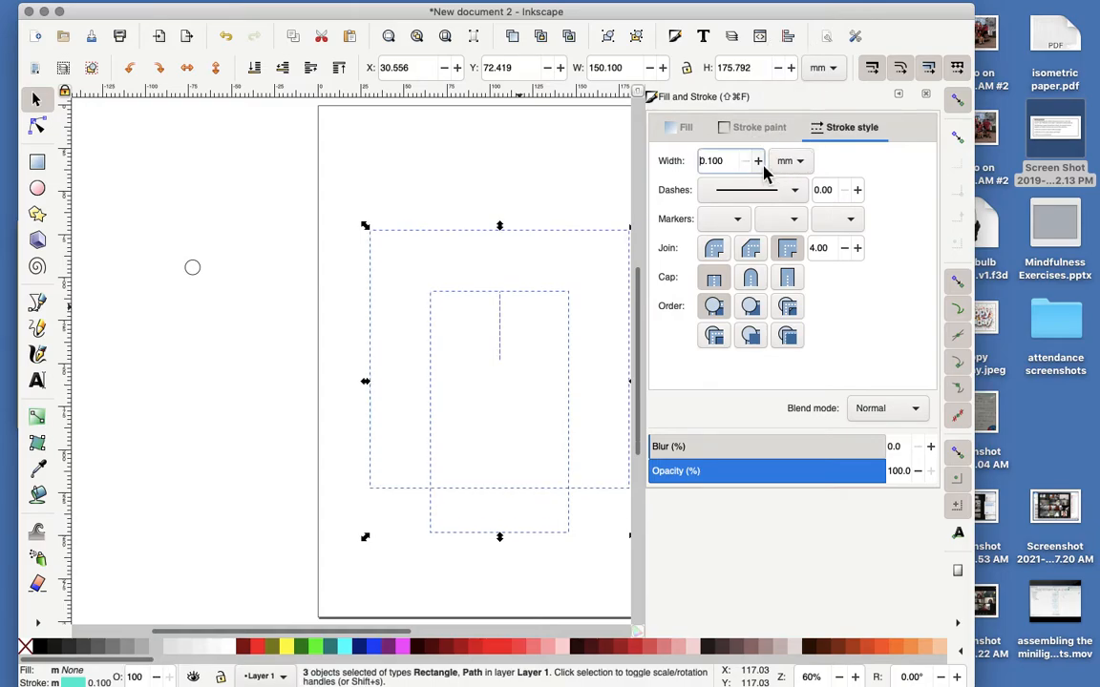
left_click(759, 160)
left_click(759, 160)
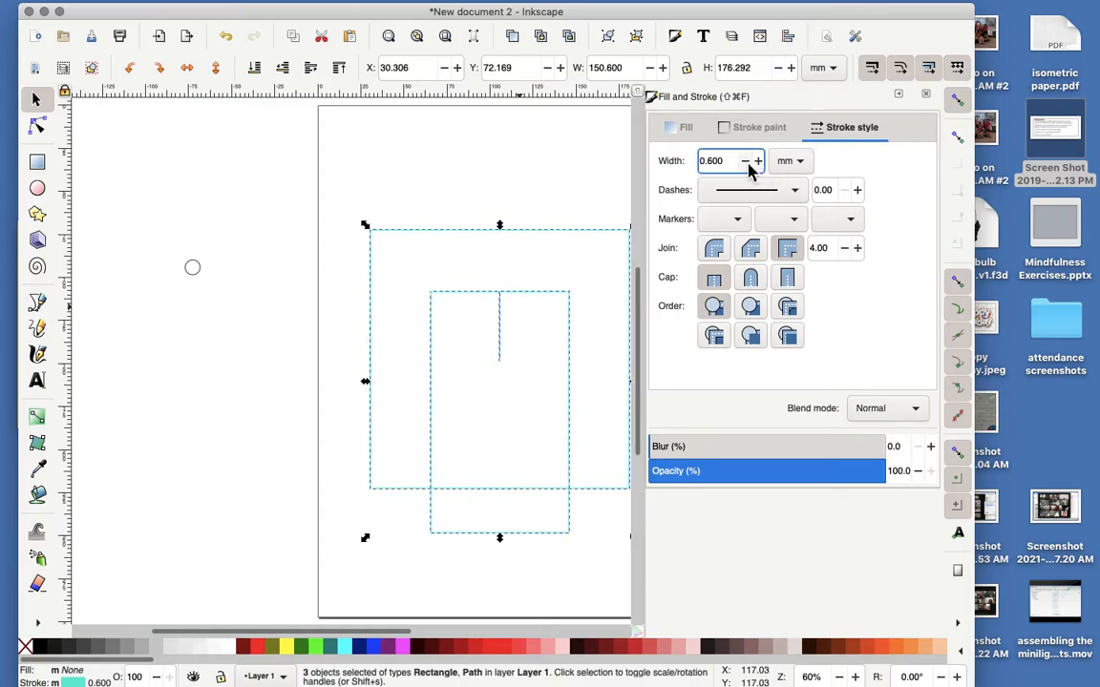
left_click(747, 162)
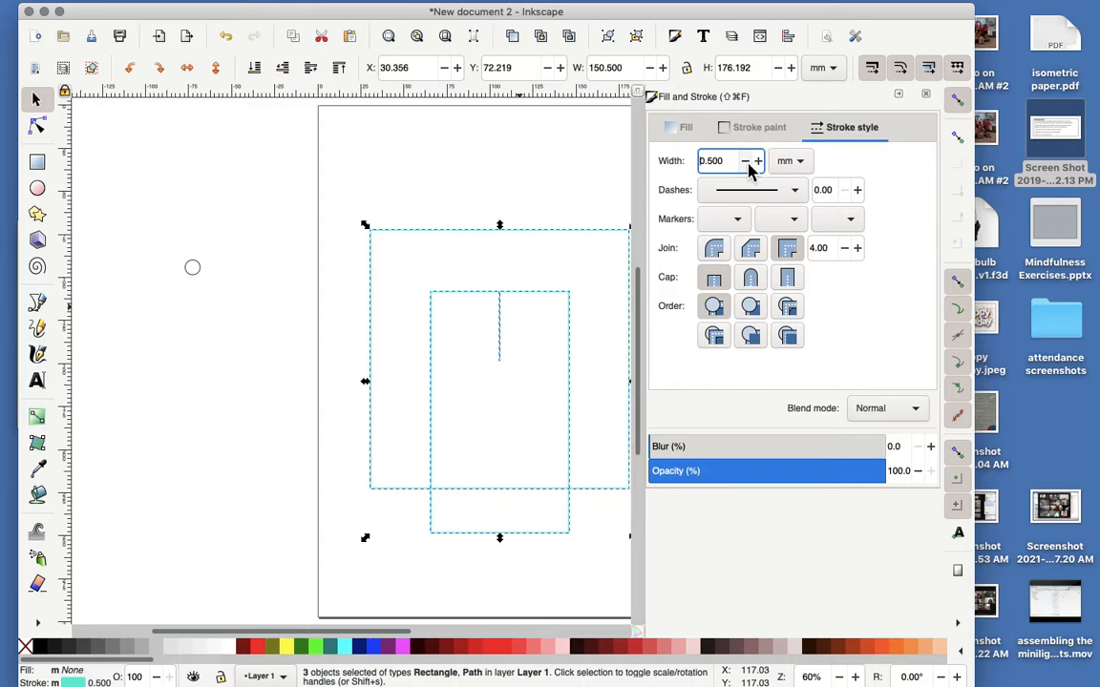
left_click(268, 352)
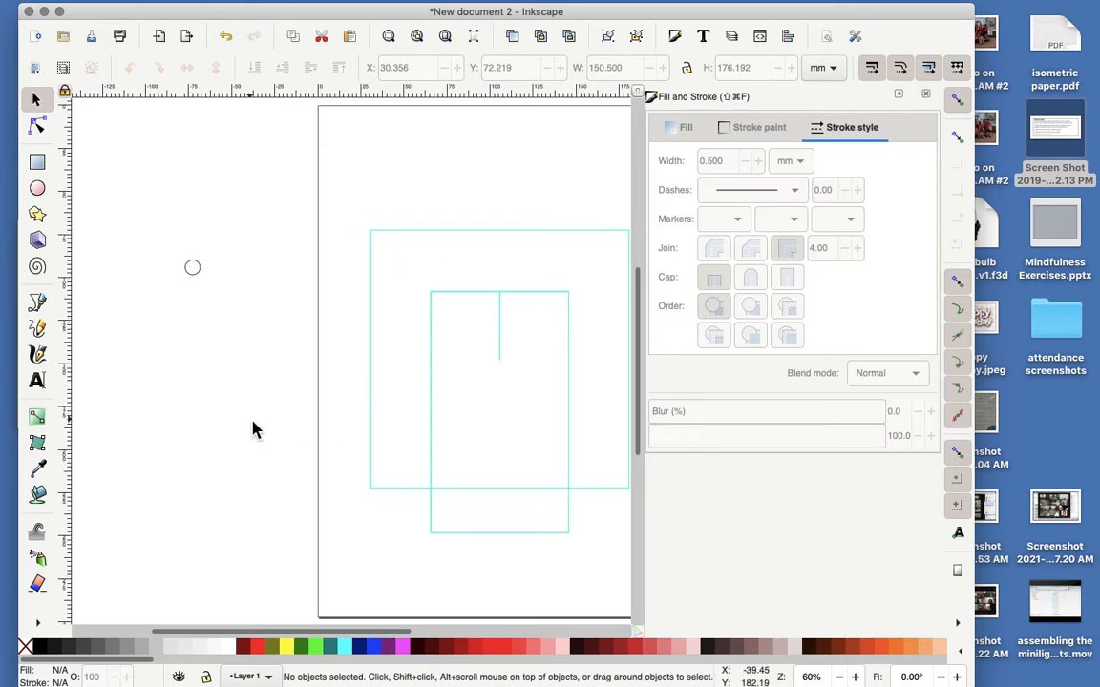
Step: Apply an evenly spaced dash pattern to the strokes of both rectangles and the vertical line, and deselect them
scroll(254, 429, "right", 3)
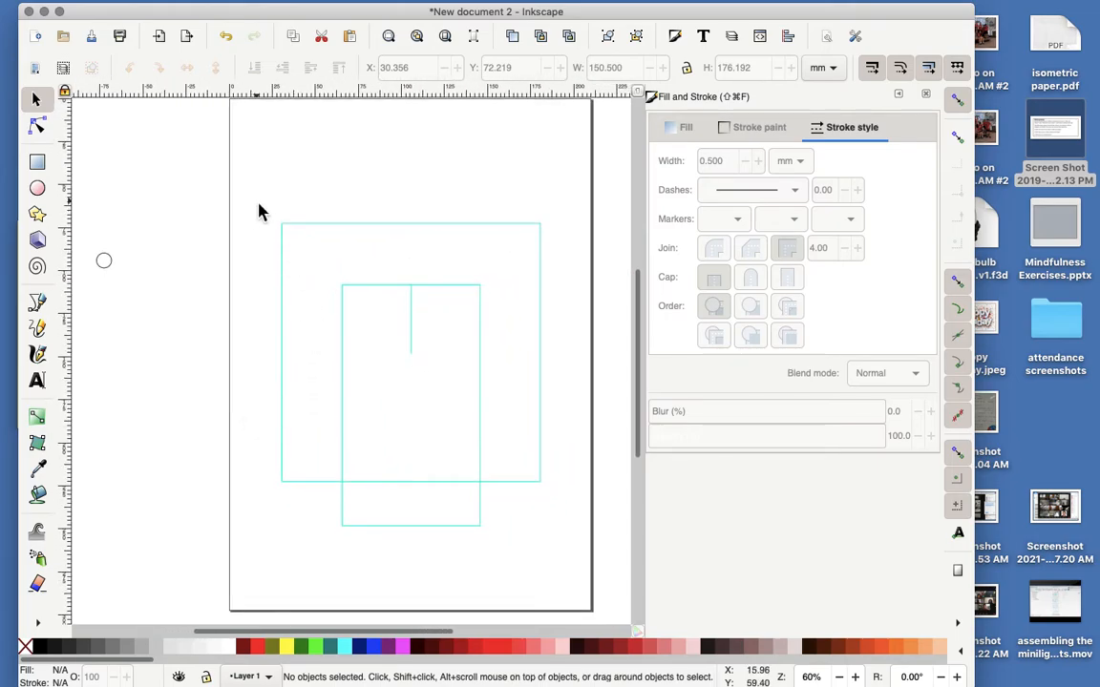
left_click_drag(256, 200, 574, 552)
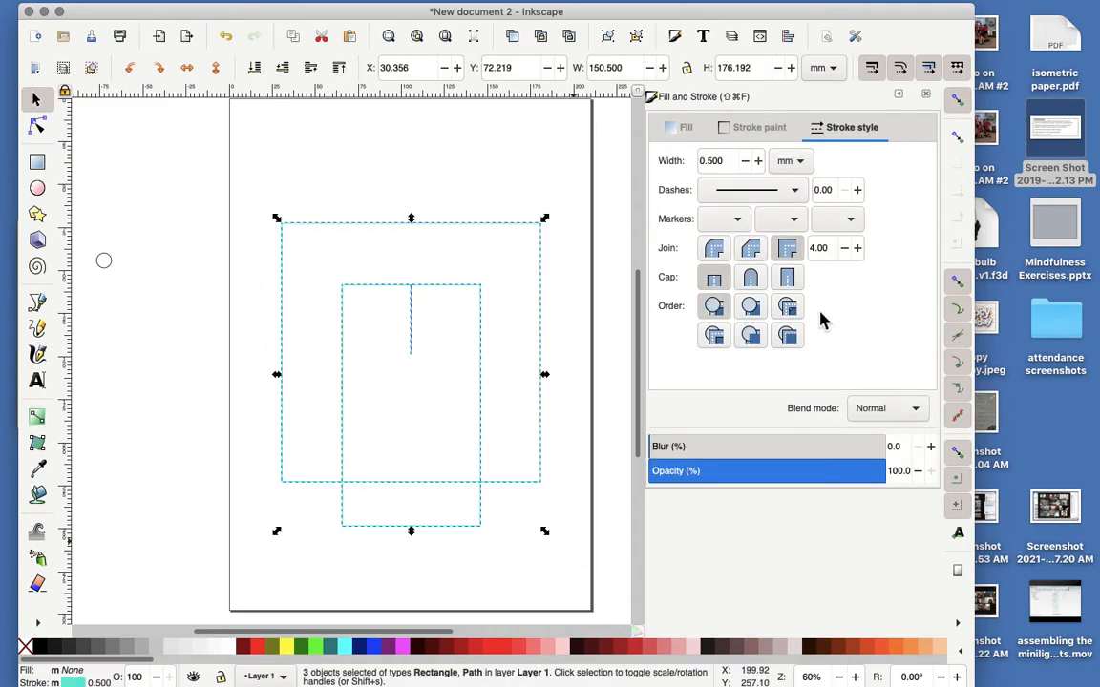
left_click(794, 190)
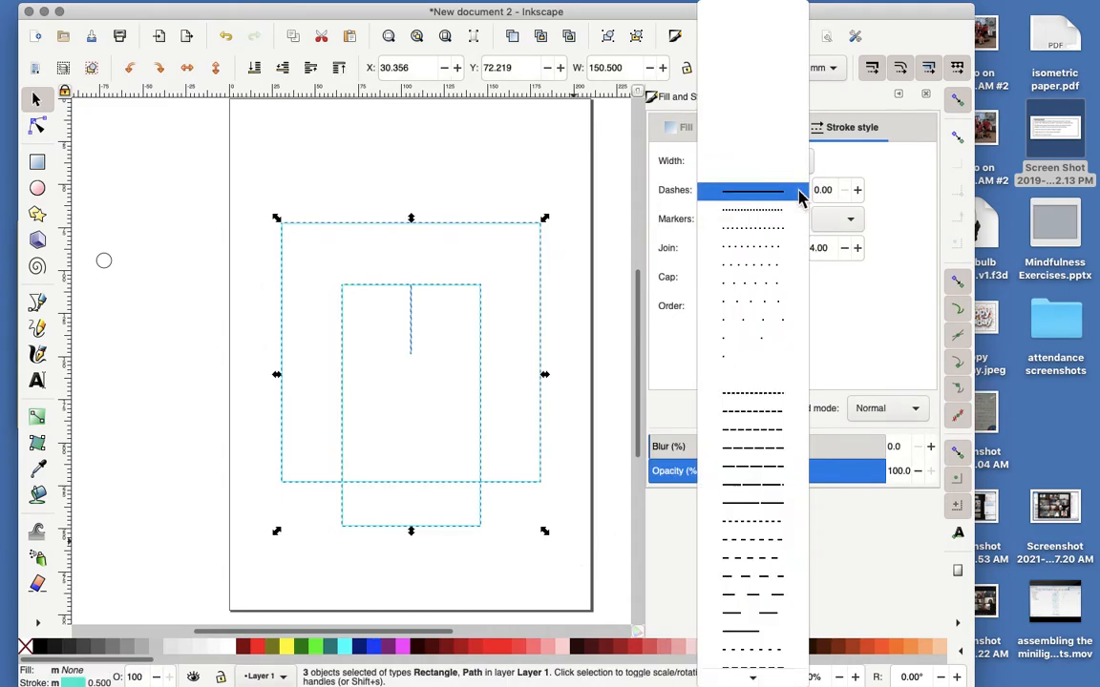
left_click(768, 581)
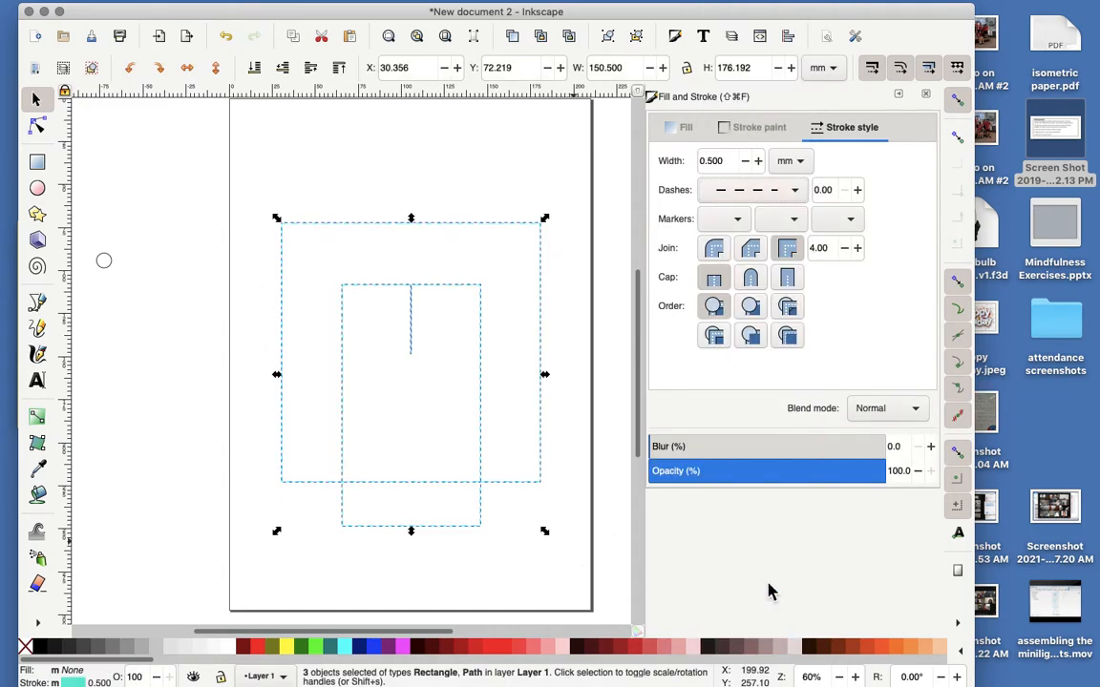
left_click(130, 482)
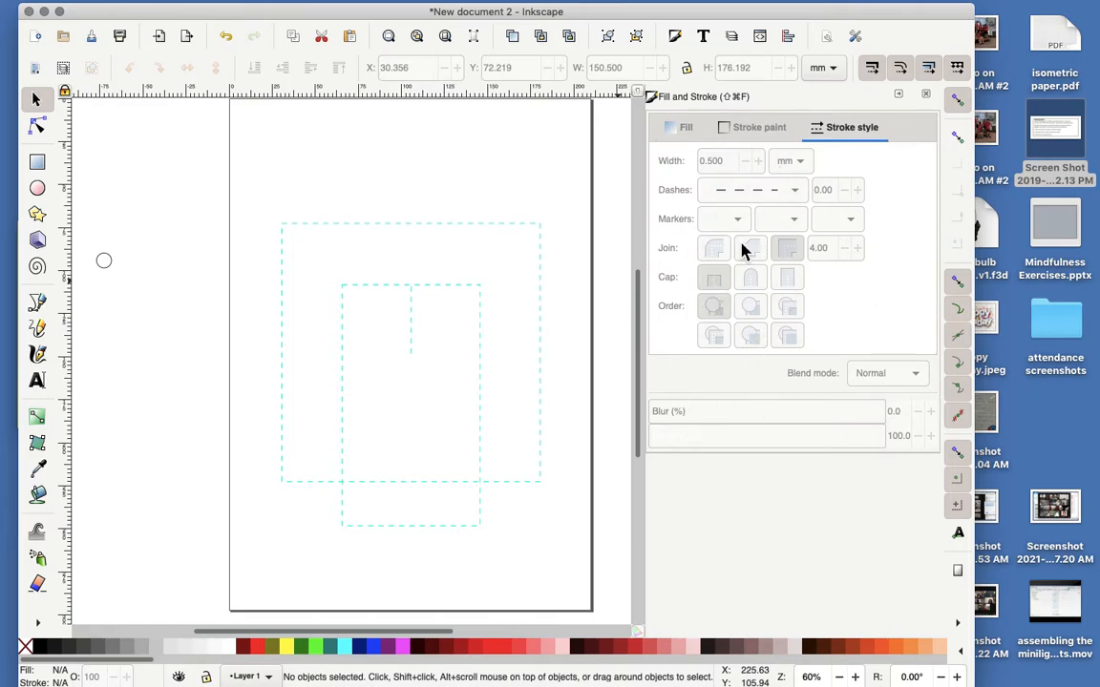
Step: Snap the small circle's center onto the lower end of the dashed vertical line, and deselect it
left_click(747, 134)
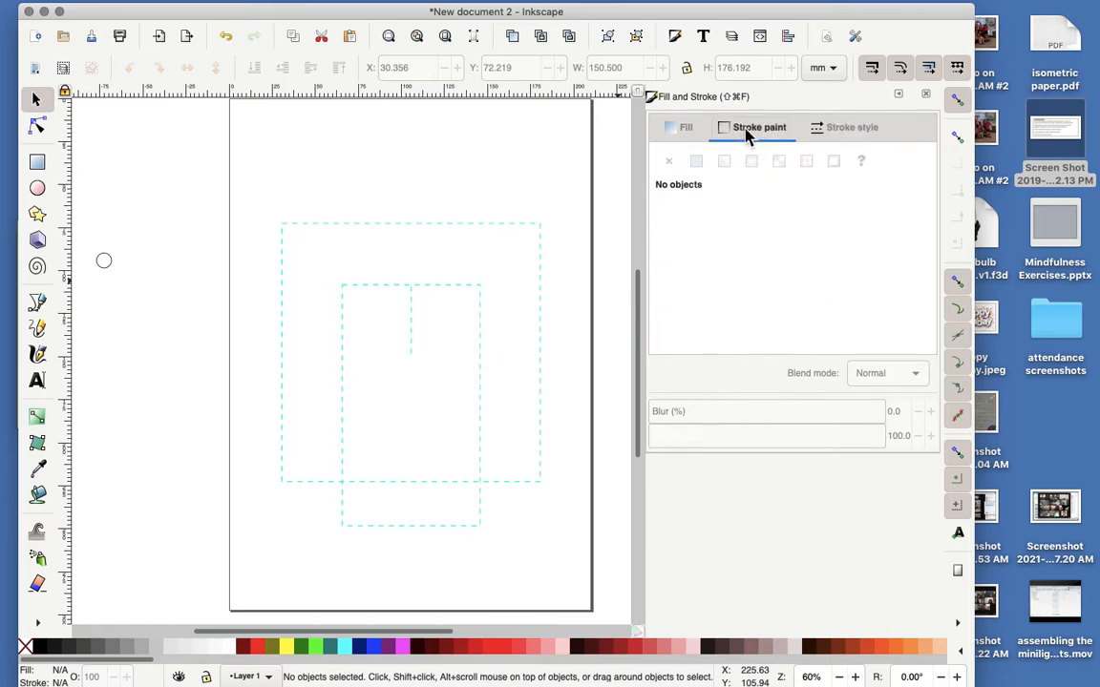
left_click(105, 263)
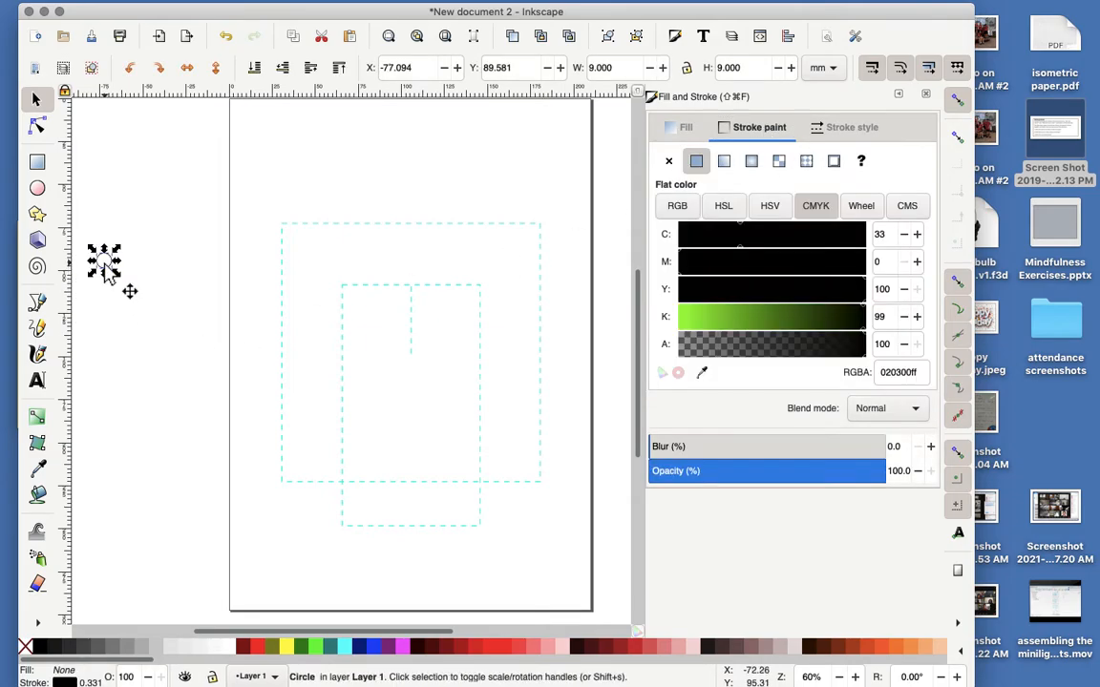
mouse_move(106, 266)
left_mouse_down()
mouse_move(272, 376)
mouse_move(430, 386)
mouse_move(430, 375)
left_mouse_up()
left_click(182, 303)
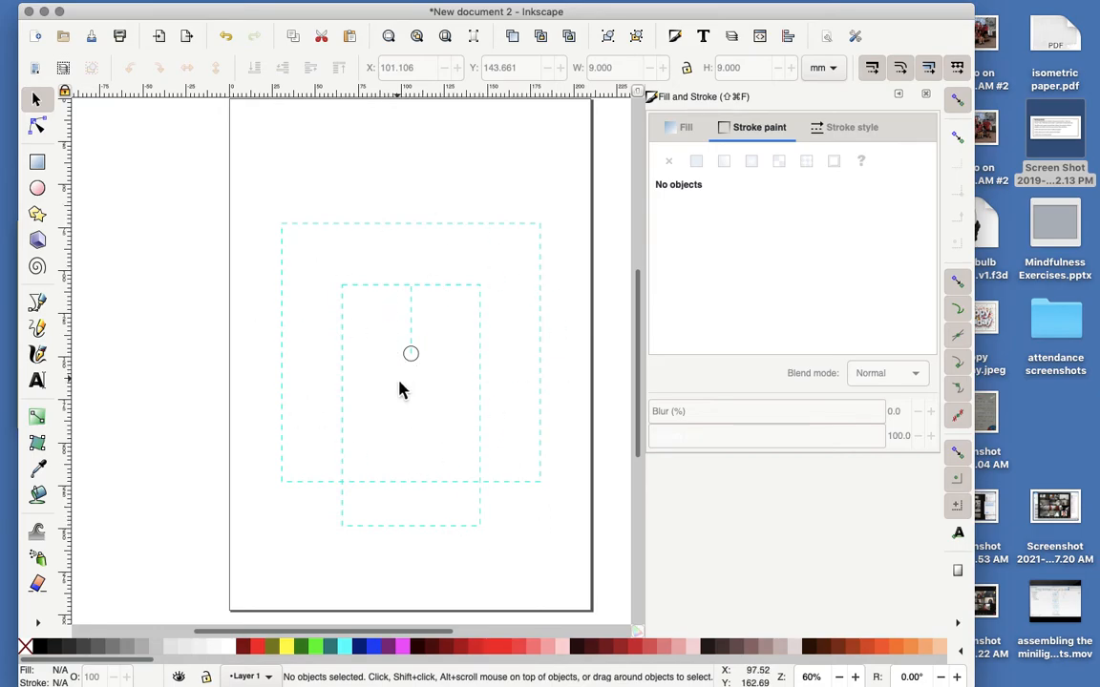
Step: Draw a narrow upright rectangle about 46 mm wide and 108 mm high off the page's left side, and select it
left_click(37, 163)
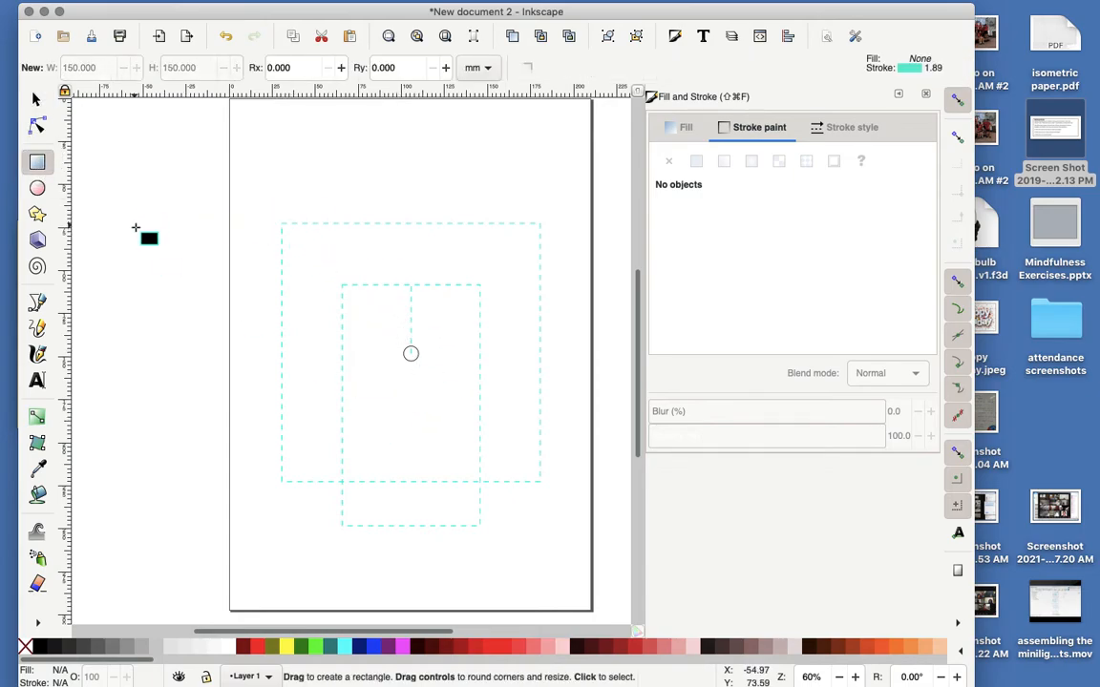
mouse_move(134, 212)
left_mouse_down()
mouse_move(202, 327)
mouse_move(213, 398)
left_mouse_up()
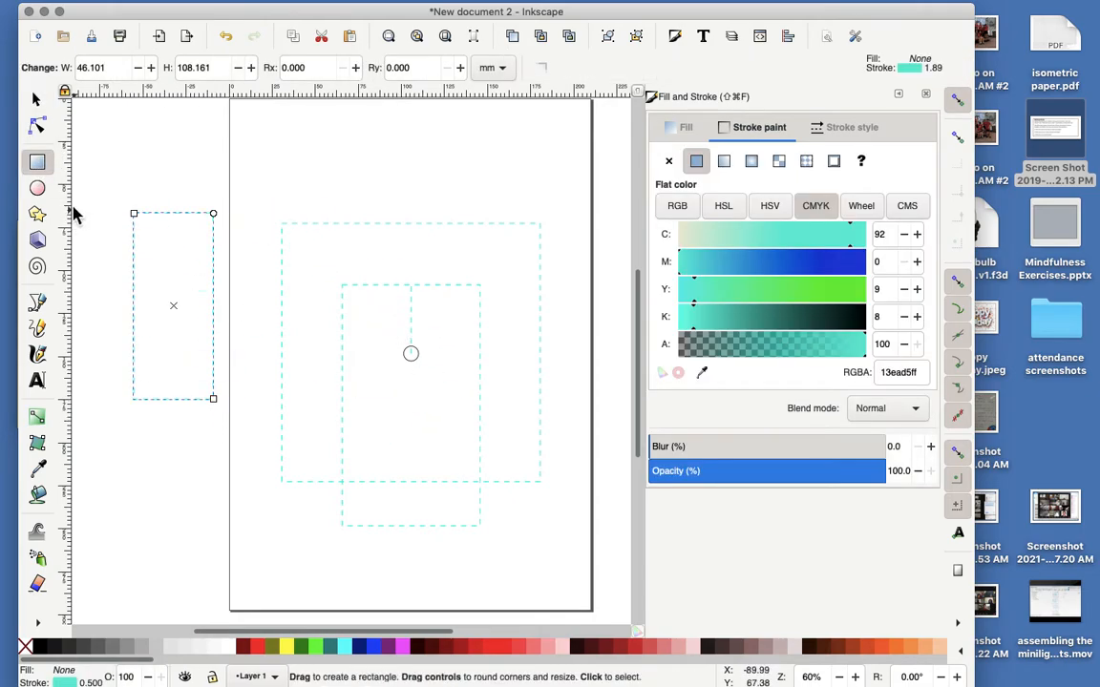
left_click(36, 101)
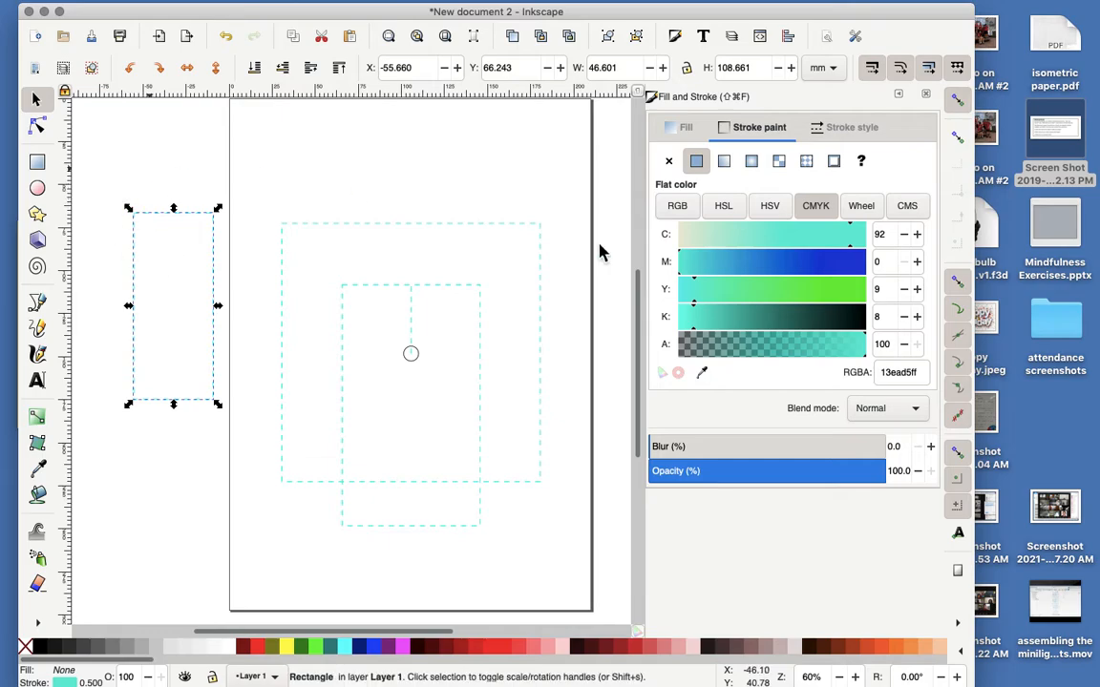
left_click(133, 259)
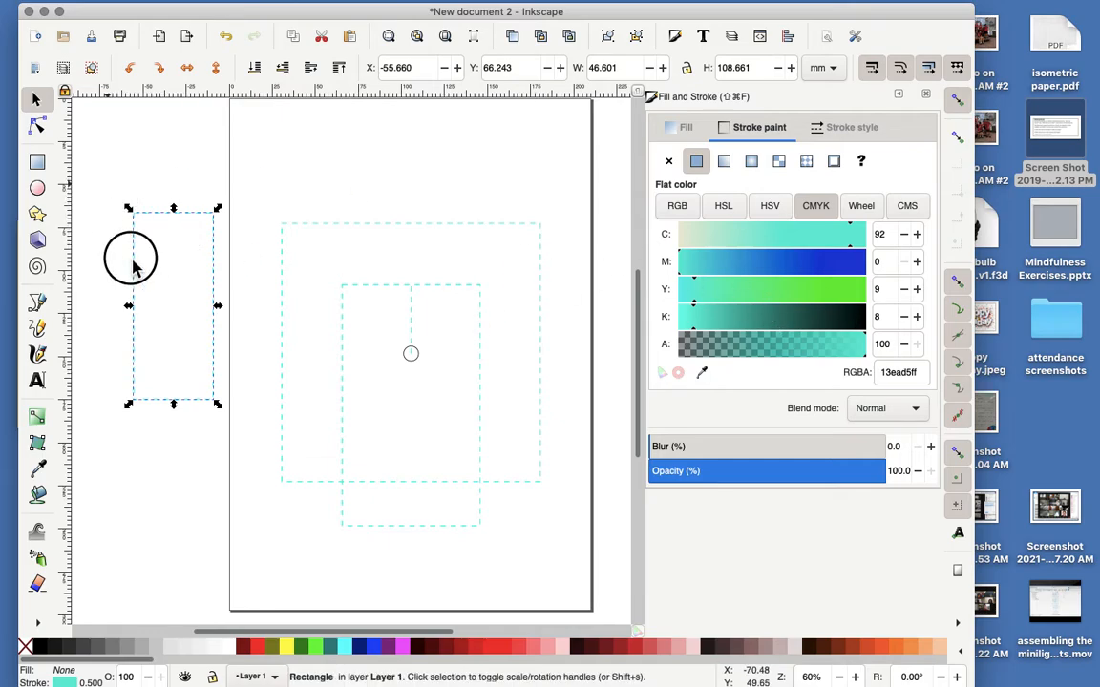
mouse_move(107, 180)
left_mouse_down()
mouse_move(241, 458)
mouse_move(224, 420)
left_mouse_up()
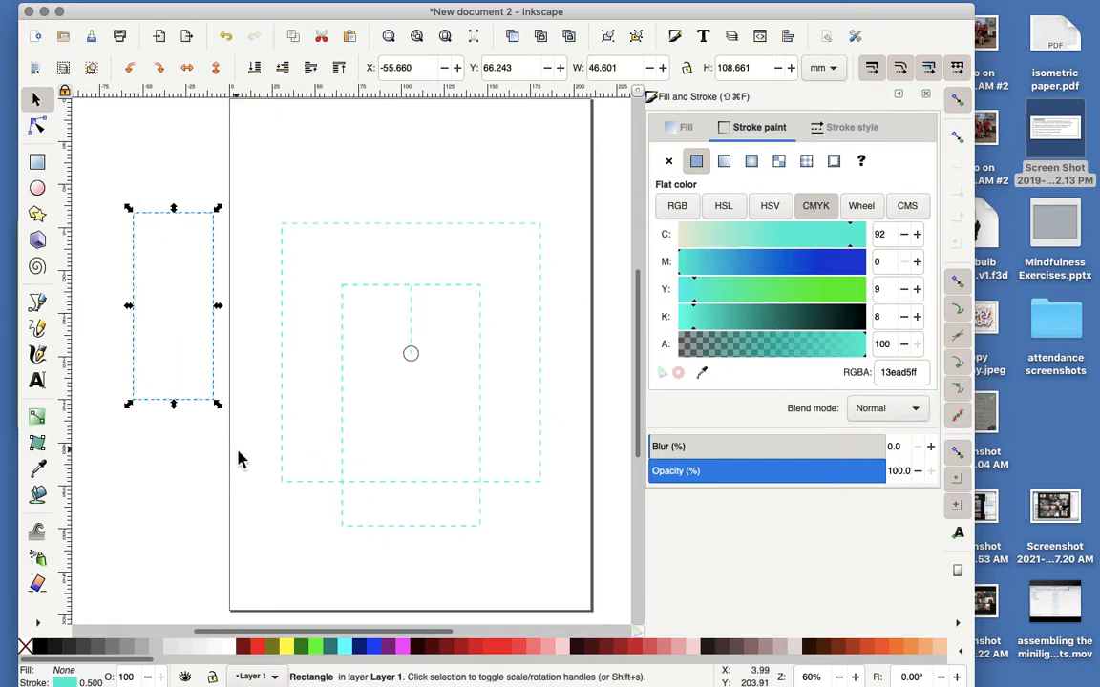
Step: Make the narrow rectangle's stroke nearly black with K 98, give it a solid line style, and deselect it
left_click(866, 325)
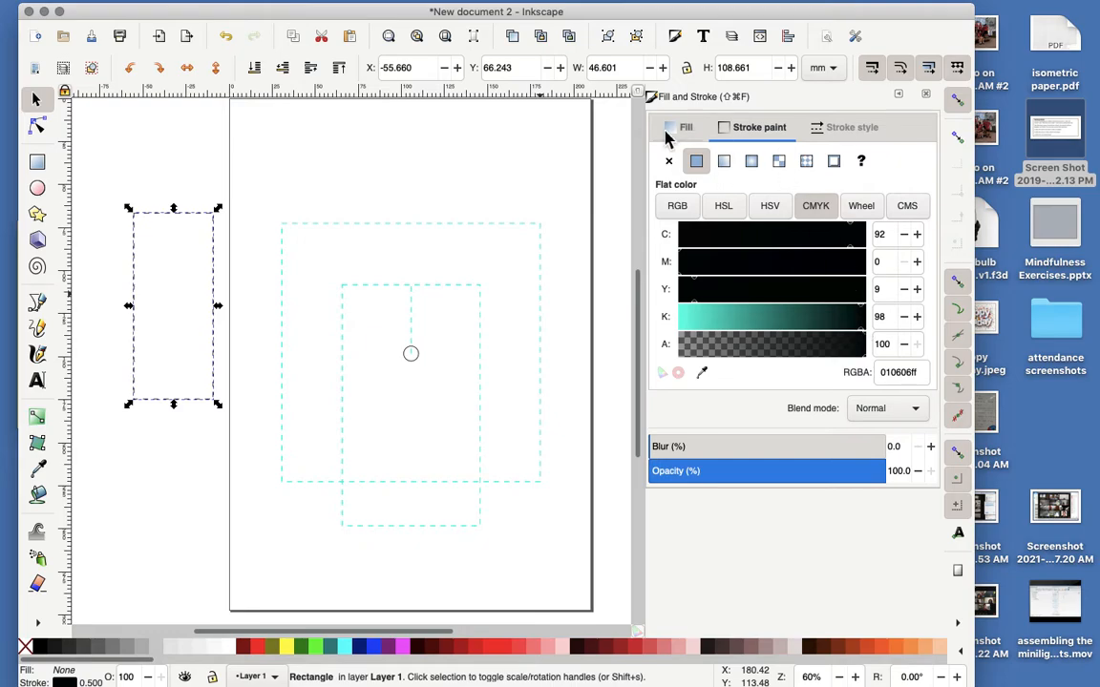
left_click(852, 127)
left_click(795, 190)
left_click(787, 164)
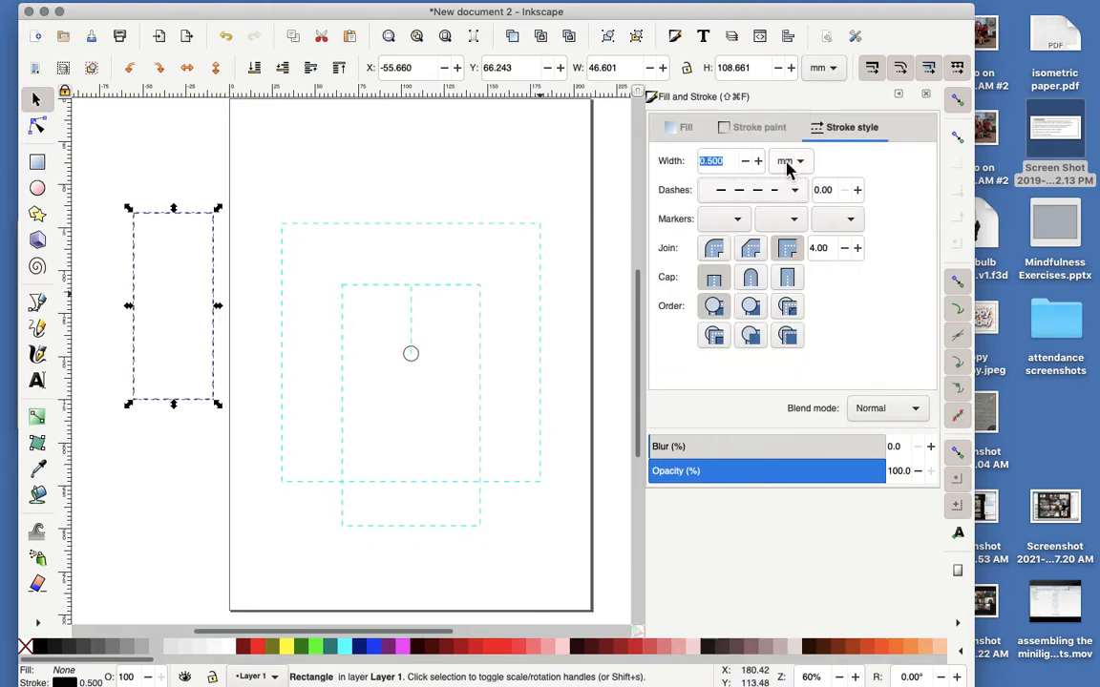
left_click(794, 189)
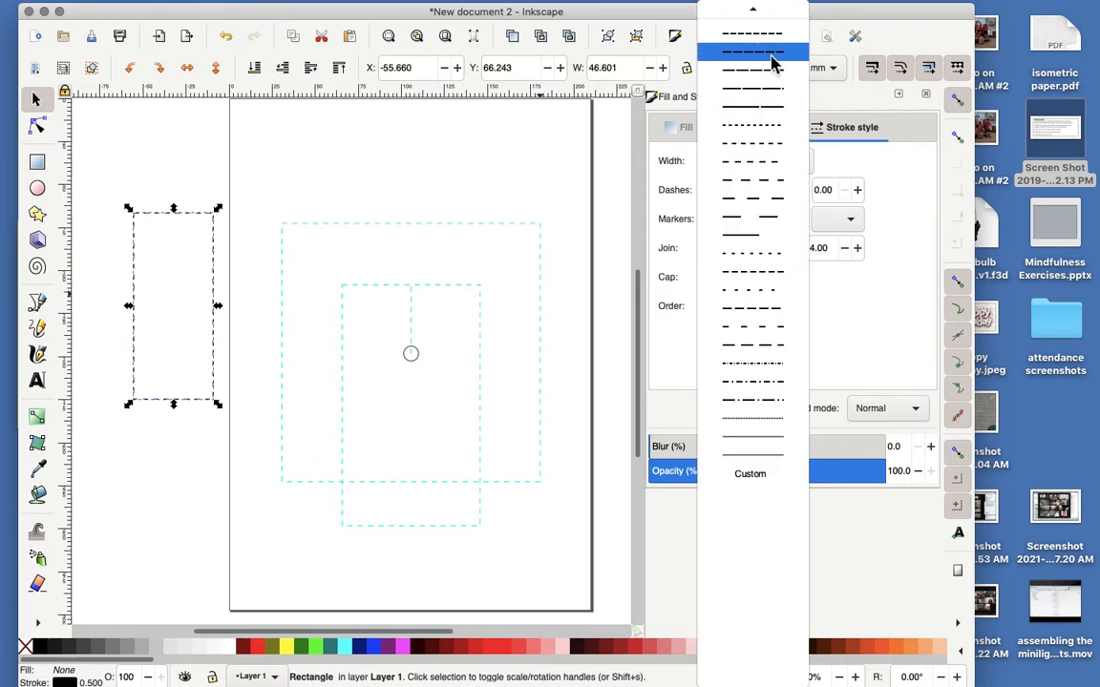
scroll(773, 63, "down", 5)
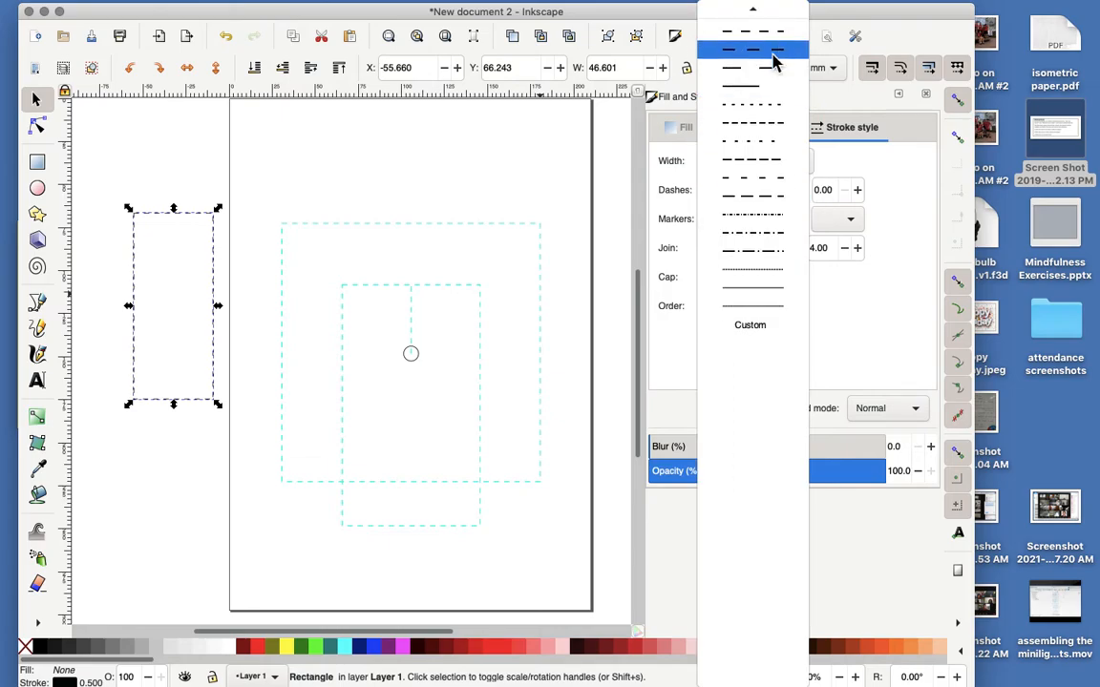
scroll(773, 63, "up", 10)
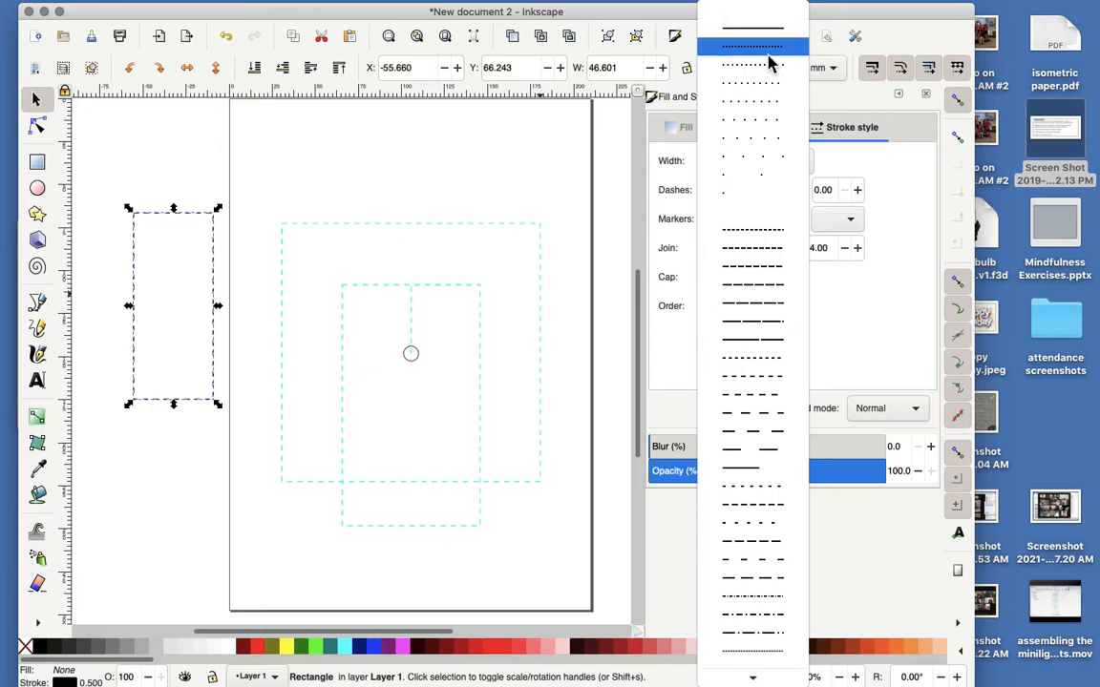
left_click(768, 31)
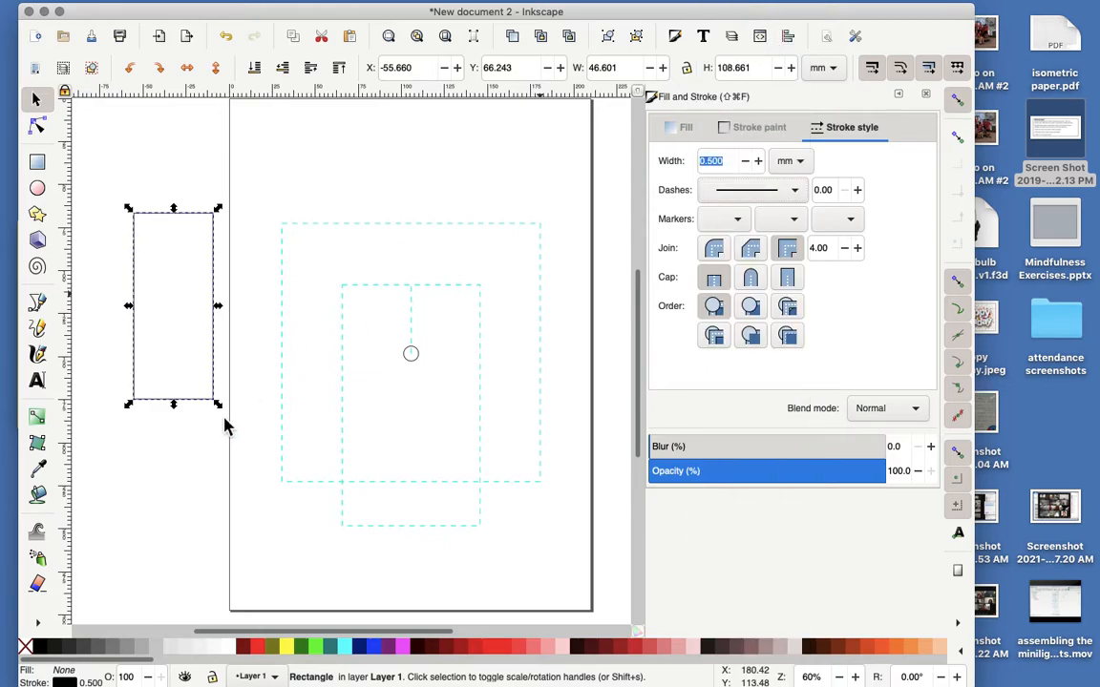
left_click(169, 326)
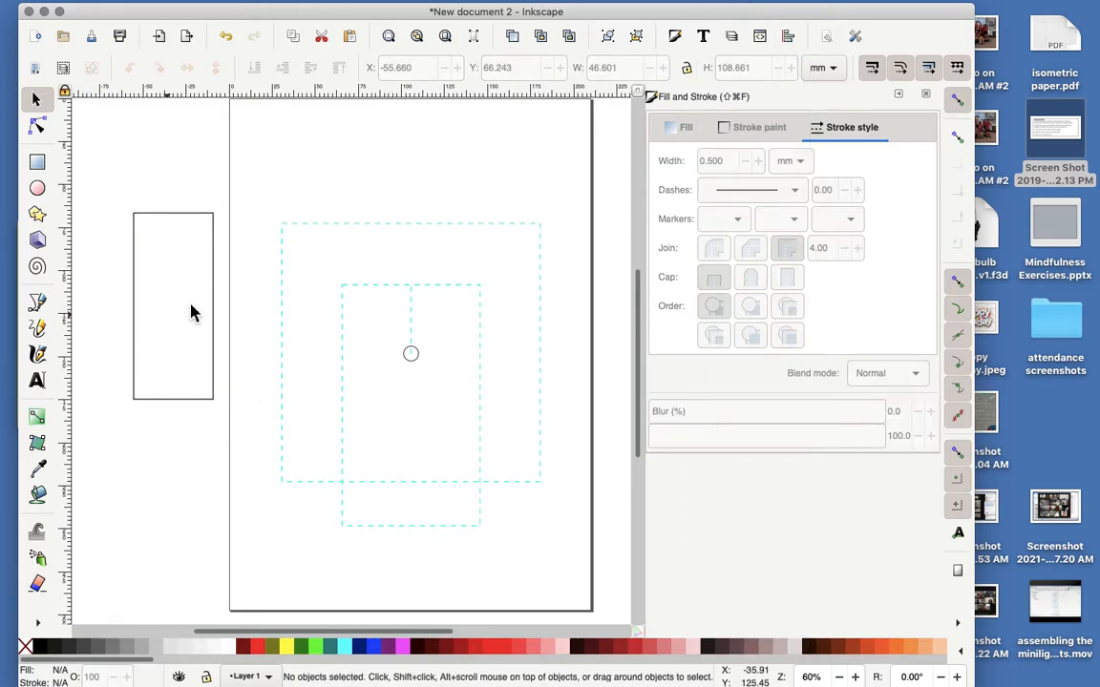
Step: Shift the large dashed square slightly right, and move the narrow black rectangle over its left part at about X 42, Y 85 mm
mouse_move(211, 284)
left_mouse_down()
mouse_move(260, 319)
mouse_move(253, 327)
mouse_move(306, 321)
mouse_move(277, 321)
left_mouse_up()
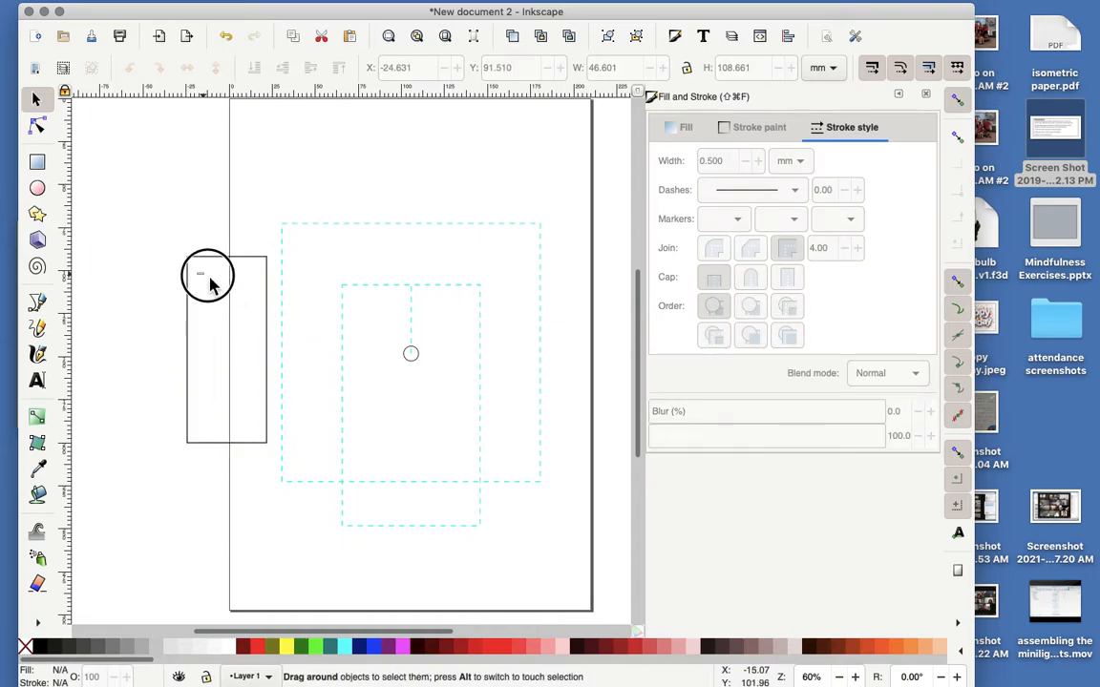
mouse_move(210, 282)
left_mouse_down()
mouse_move(231, 297)
mouse_move(255, 271)
mouse_move(351, 305)
mouse_move(373, 295)
mouse_move(304, 287)
left_mouse_up()
left_click(257, 269)
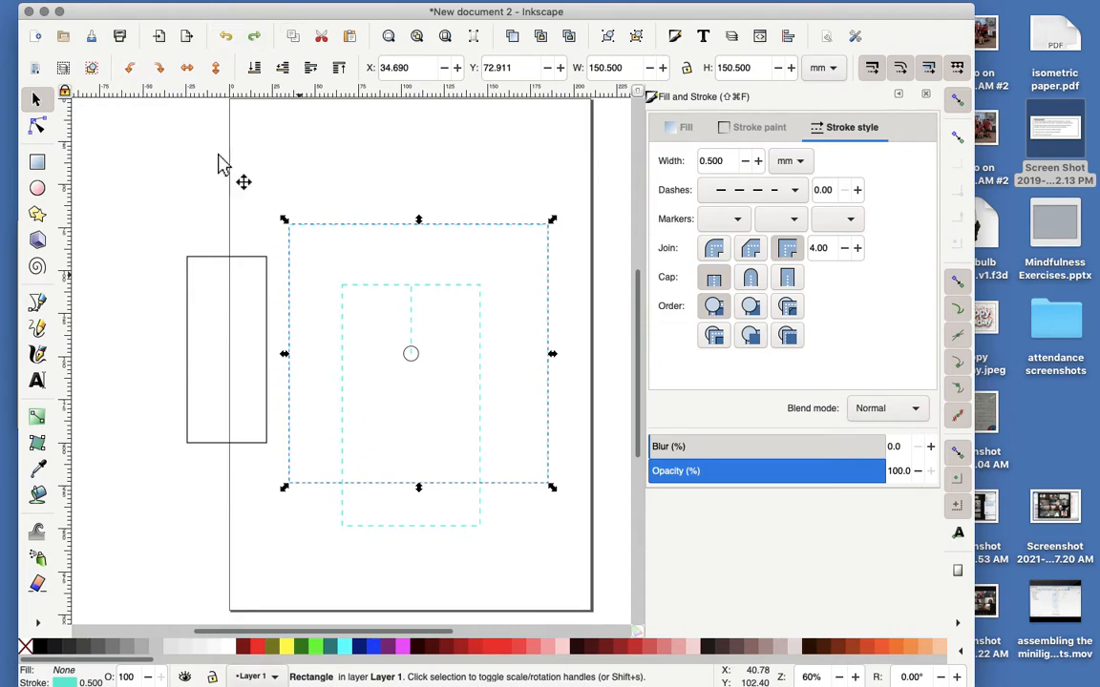
left_click(211, 262)
left_click_drag(210, 257, 362, 270)
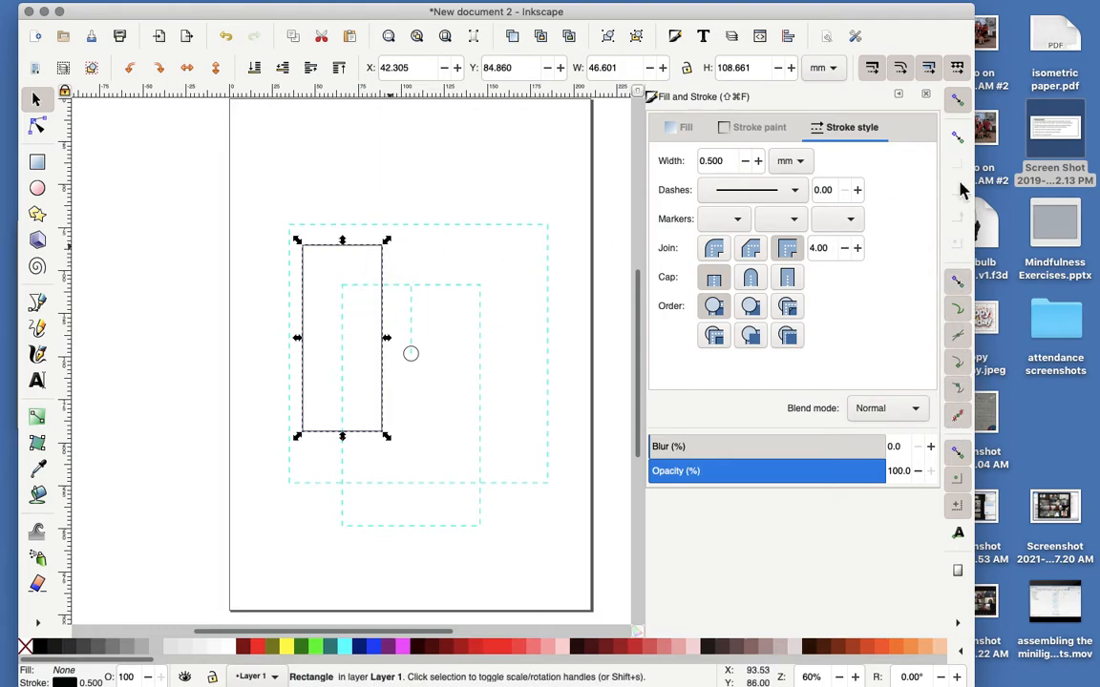
Step: Turn off snapping and move the narrow black rectangle freely to about X 41, Y 79 mm
left_click(958, 99)
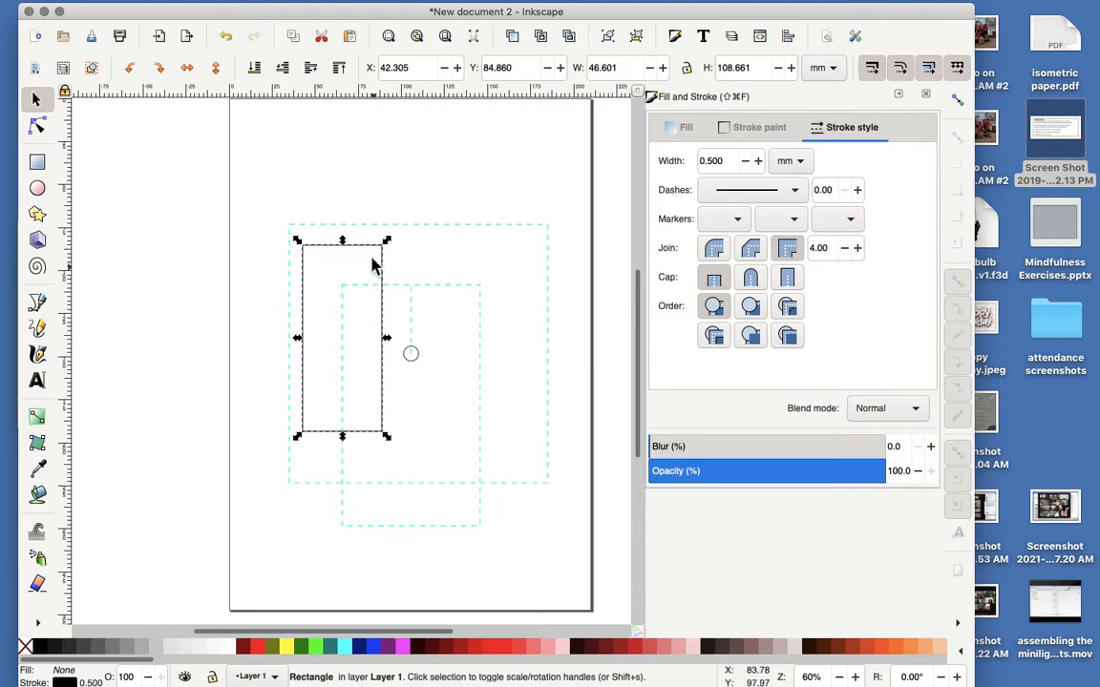
mouse_move(371, 256)
left_mouse_down()
mouse_move(359, 240)
mouse_move(380, 261)
mouse_move(354, 236)
mouse_move(372, 245)
left_mouse_up()
left_click(383, 262)
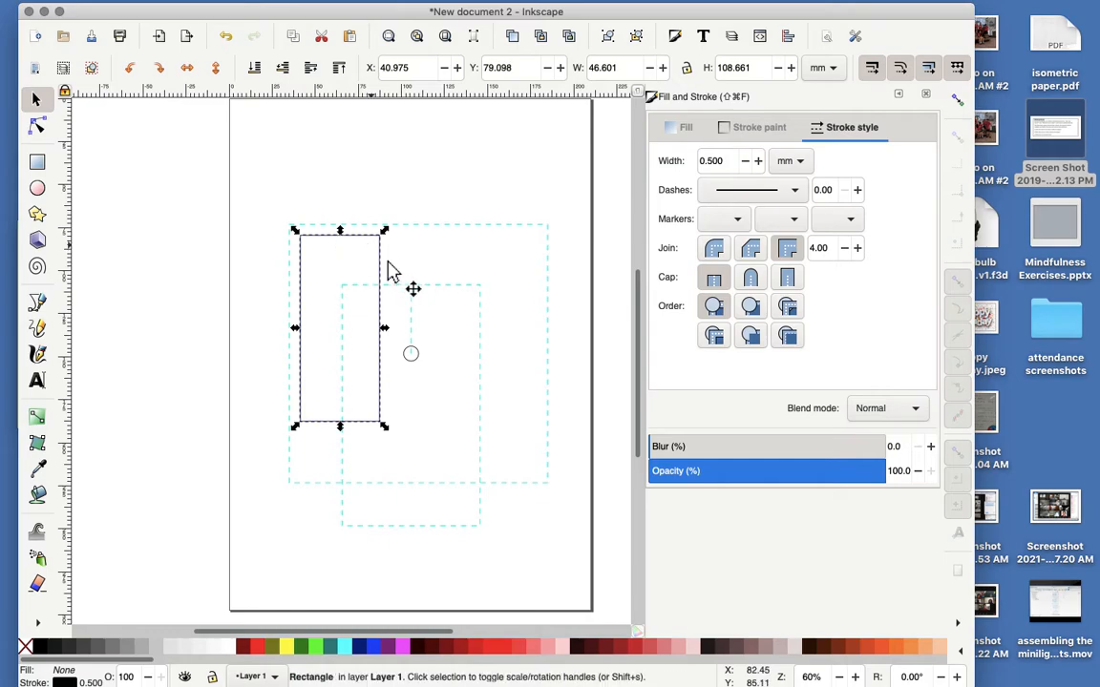
left_click(958, 102)
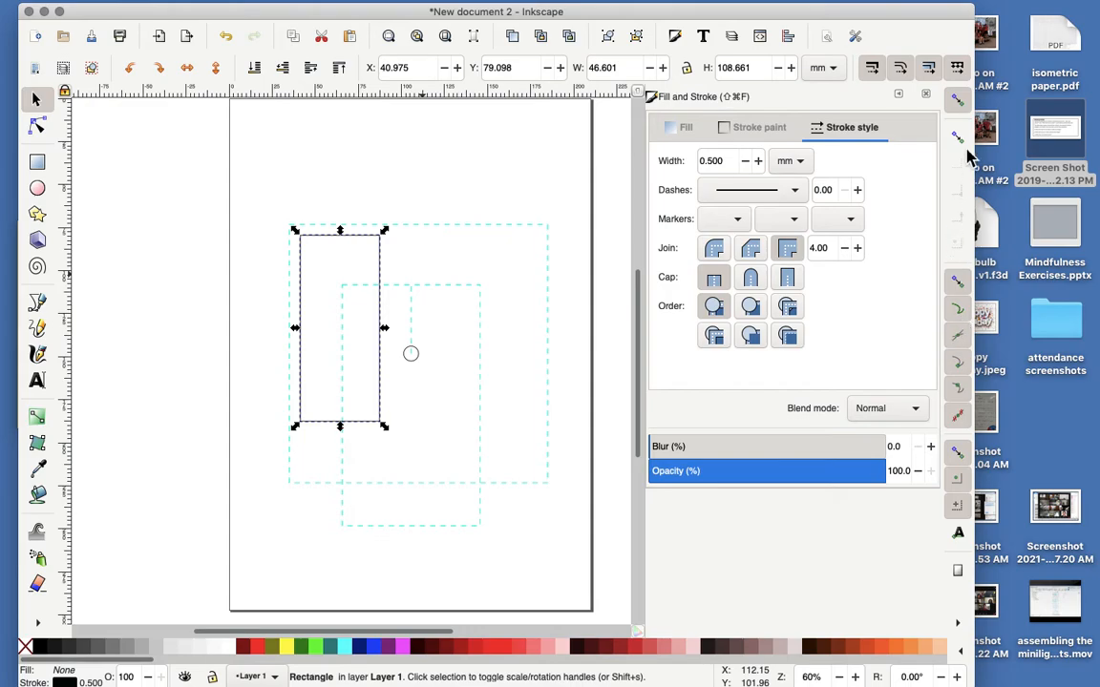
left_click(957, 101)
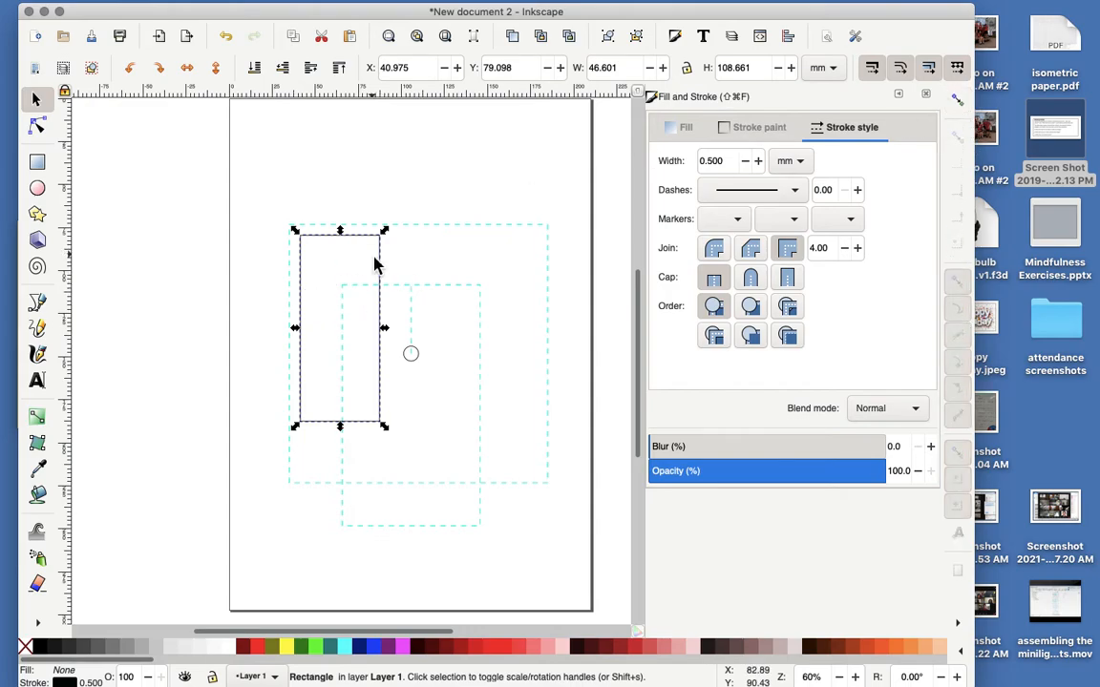
Step: Move the narrow black rectangle slightly to about X 40, Y 79 mm, and turn snapping back on
left_click_drag(381, 266, 376, 267)
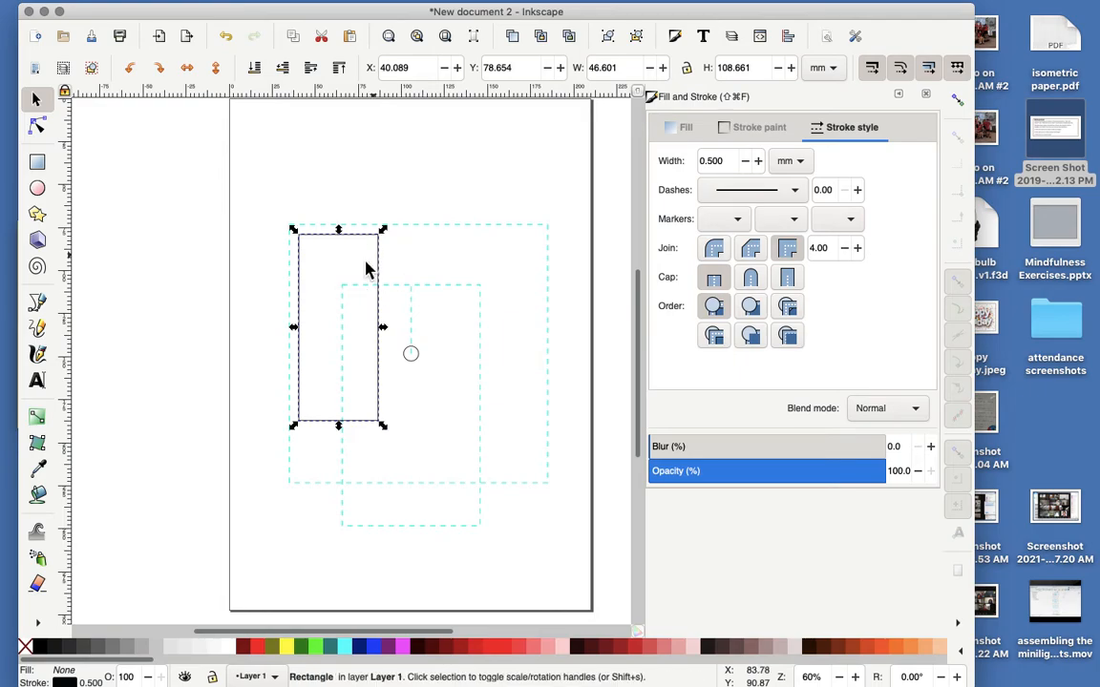
left_click(39, 304)
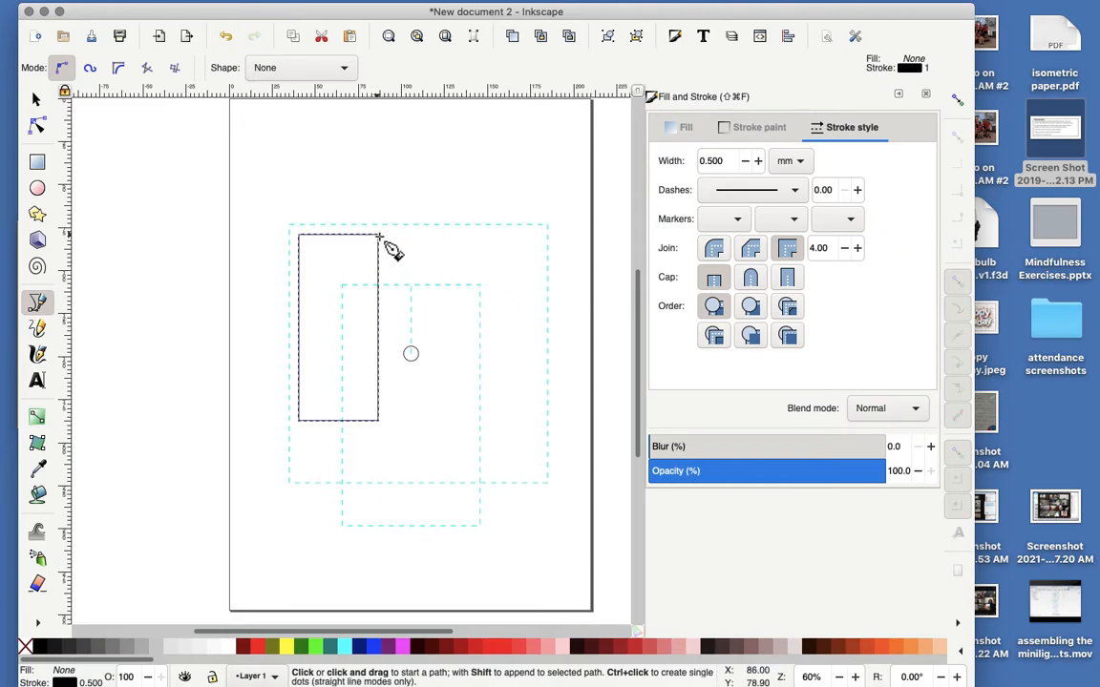
left_click(957, 99)
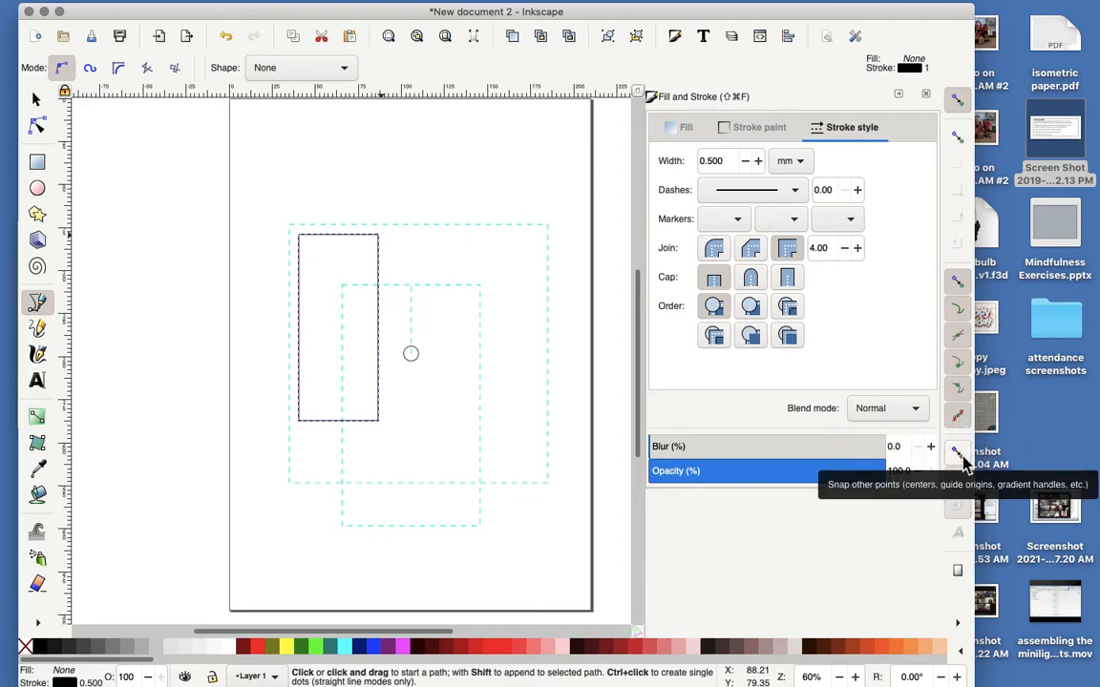
left_click(960, 457)
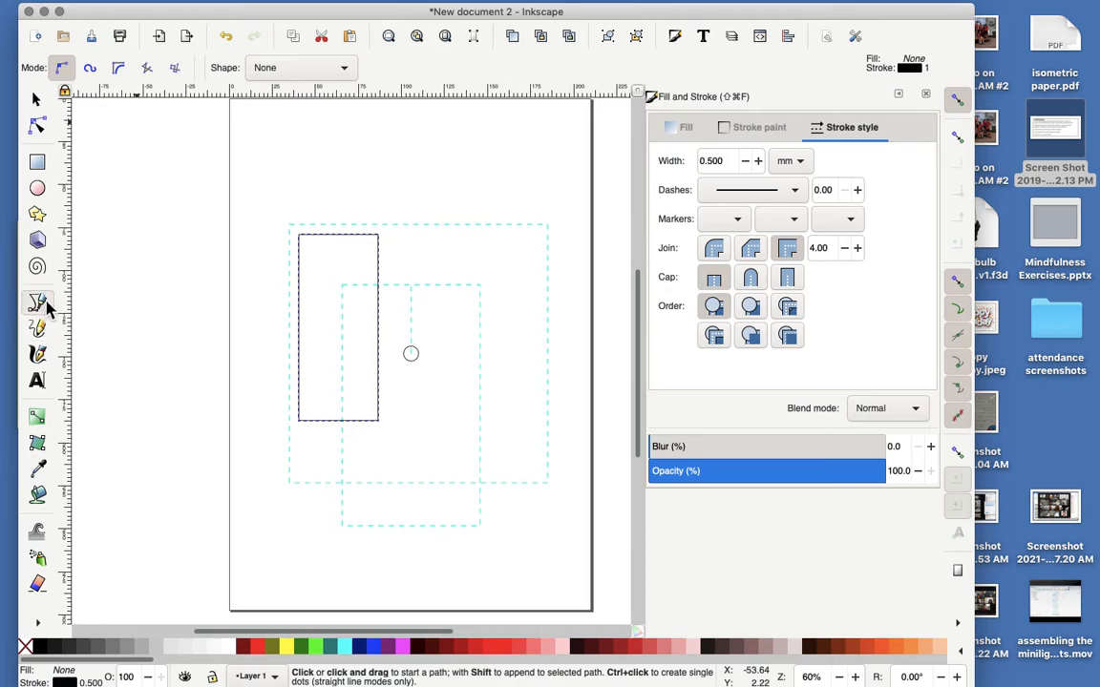
Step: Draw a straight line about 104 mm long from the narrow rectangle's upper-right corner to the large dashed square's right edge, and deselect it
left_click(378, 236)
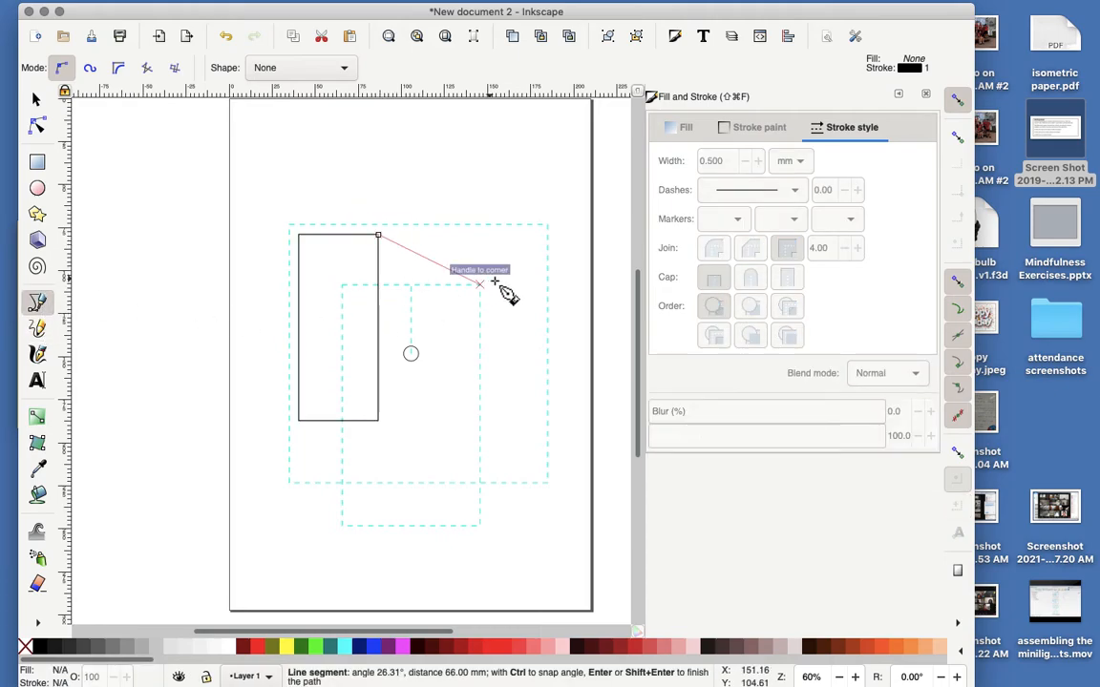
left_click(546, 294)
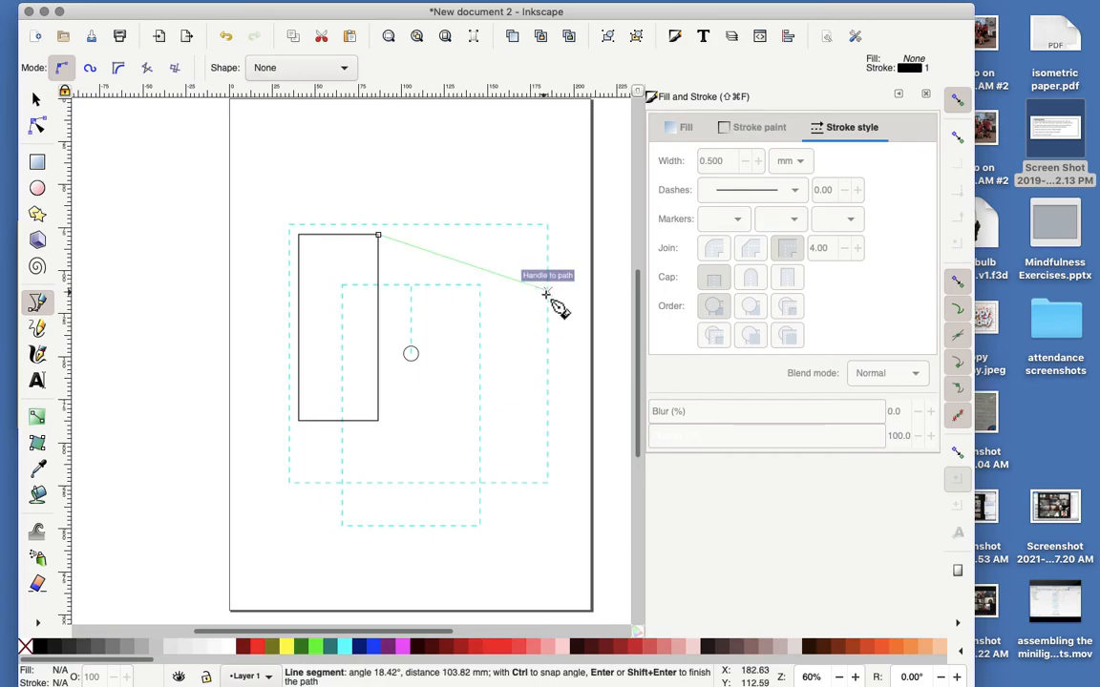
key("Return")
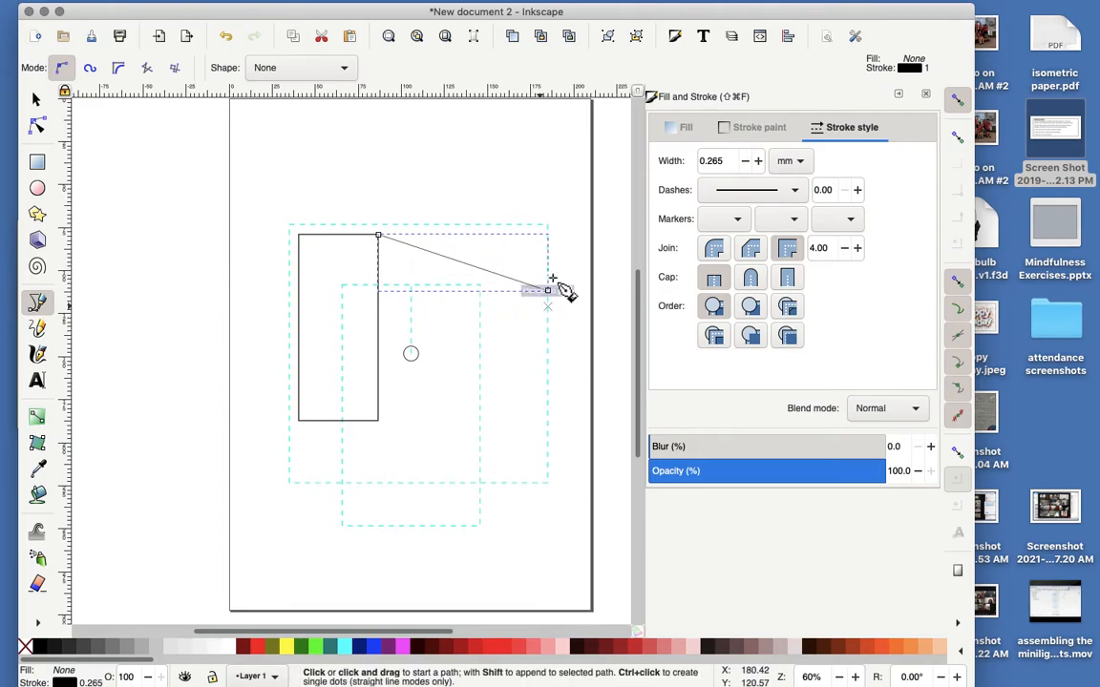
left_click(36, 99)
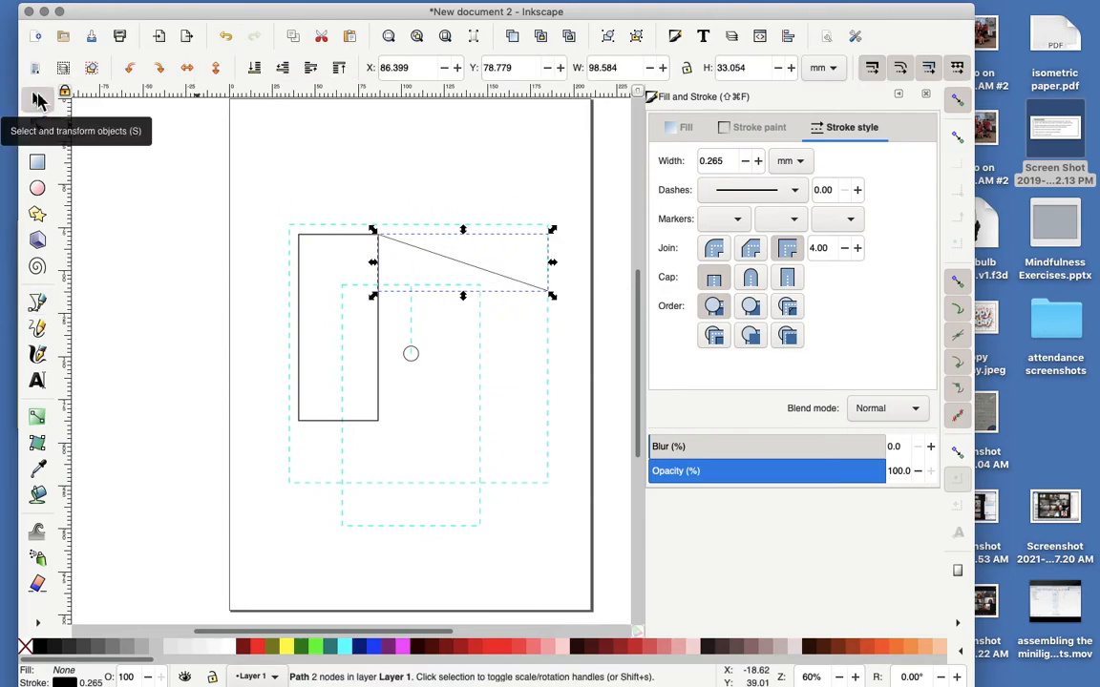
left_click(165, 251)
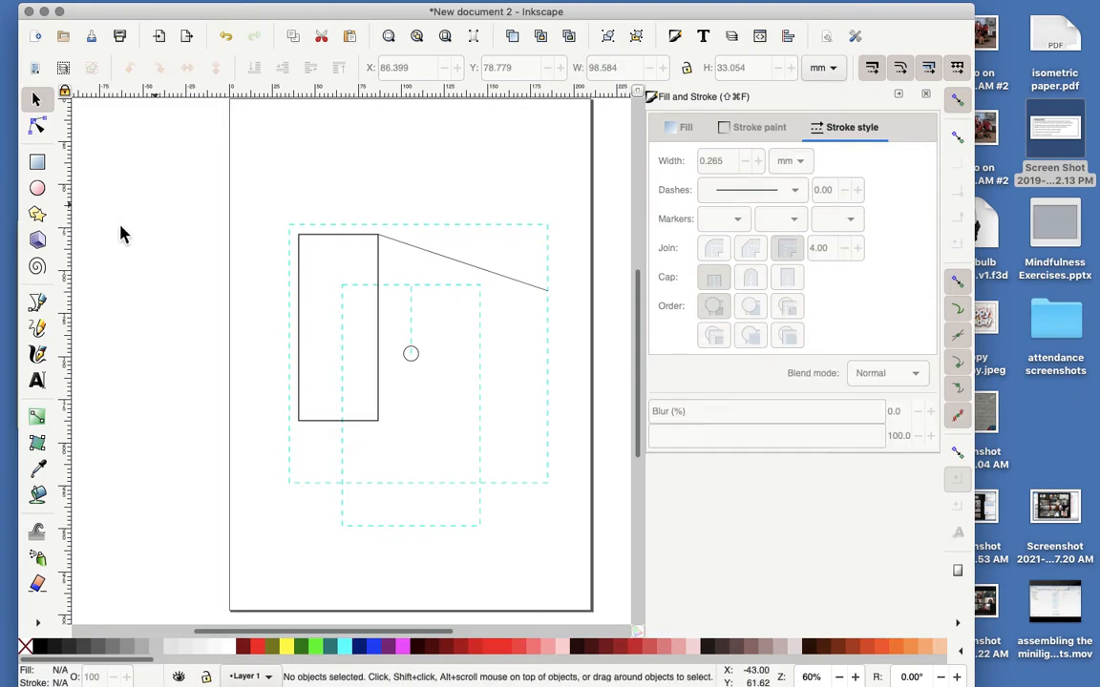
Step: Draw a wavy freehand line about 112 mm high from the slanted line's right end down to the large dashed square's lower-right corner
left_click(39, 329)
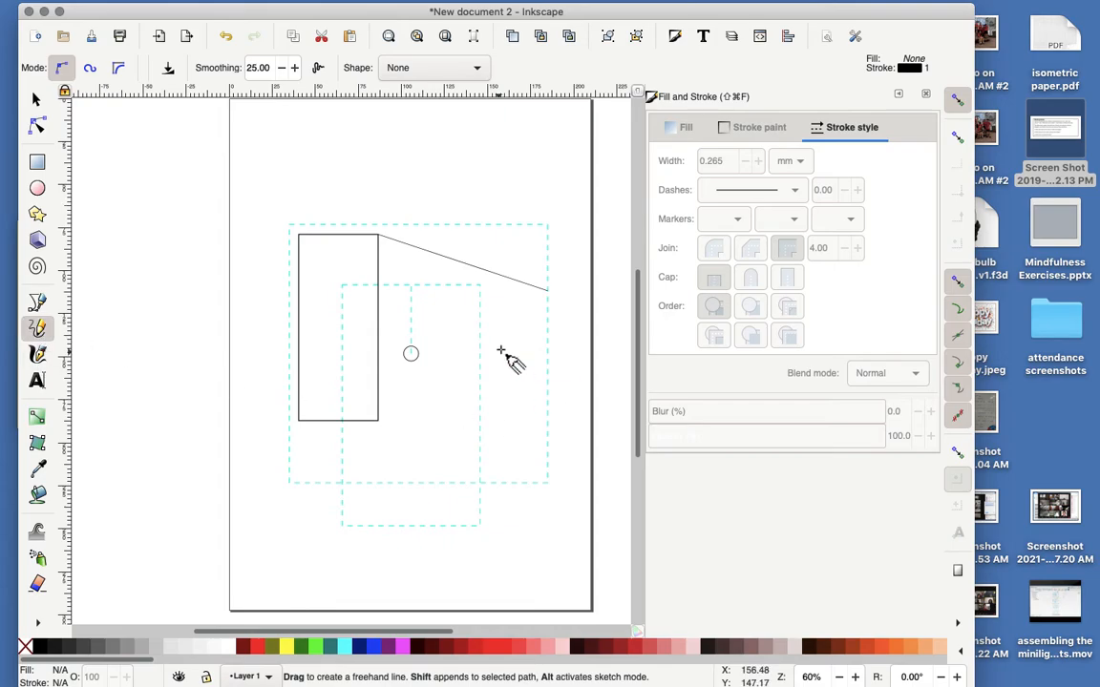
mouse_move(549, 291)
left_mouse_down()
mouse_move(560, 313)
mouse_move(525, 356)
mouse_move(551, 401)
mouse_move(533, 427)
mouse_move(545, 491)
left_mouse_up()
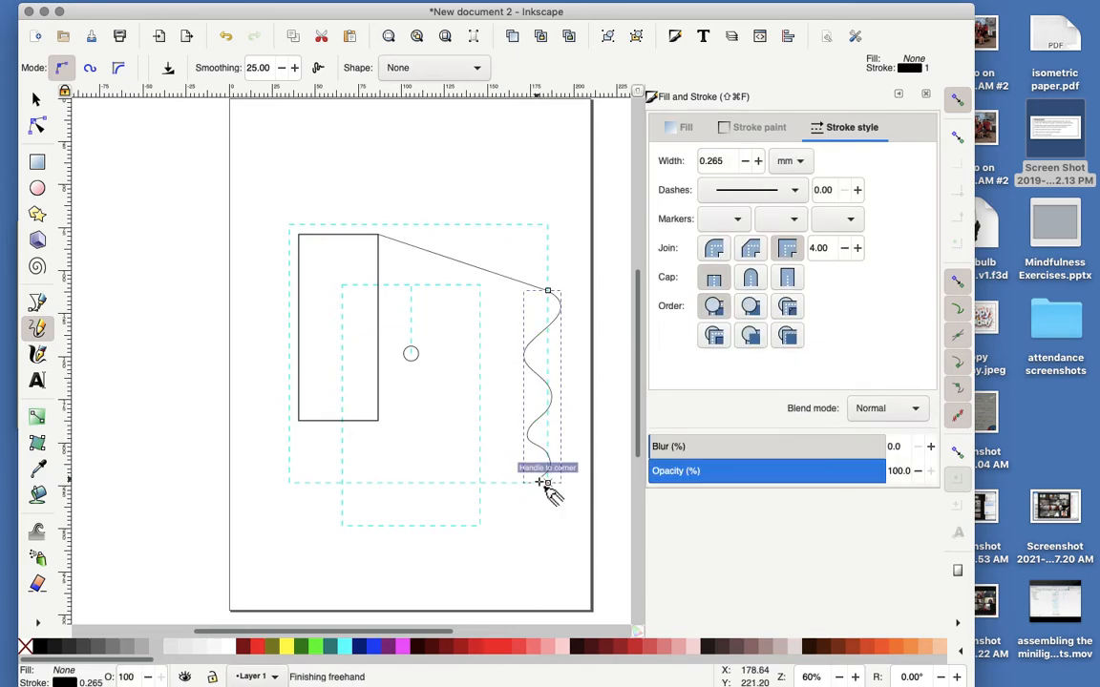
left_click(36, 101)
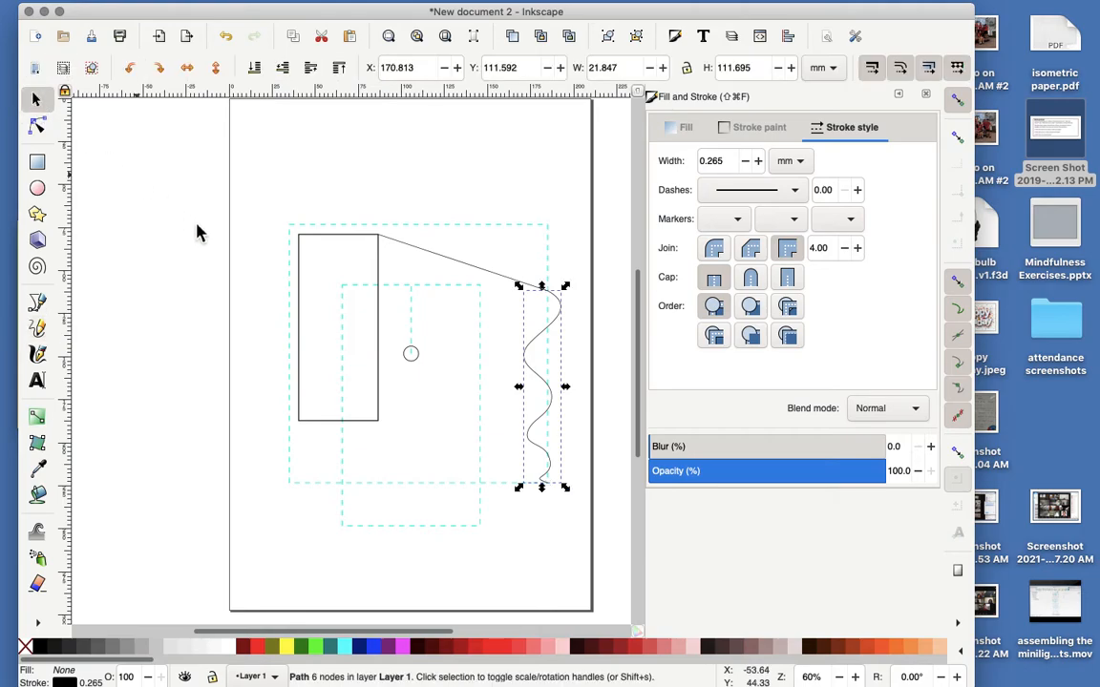
left_click(185, 222)
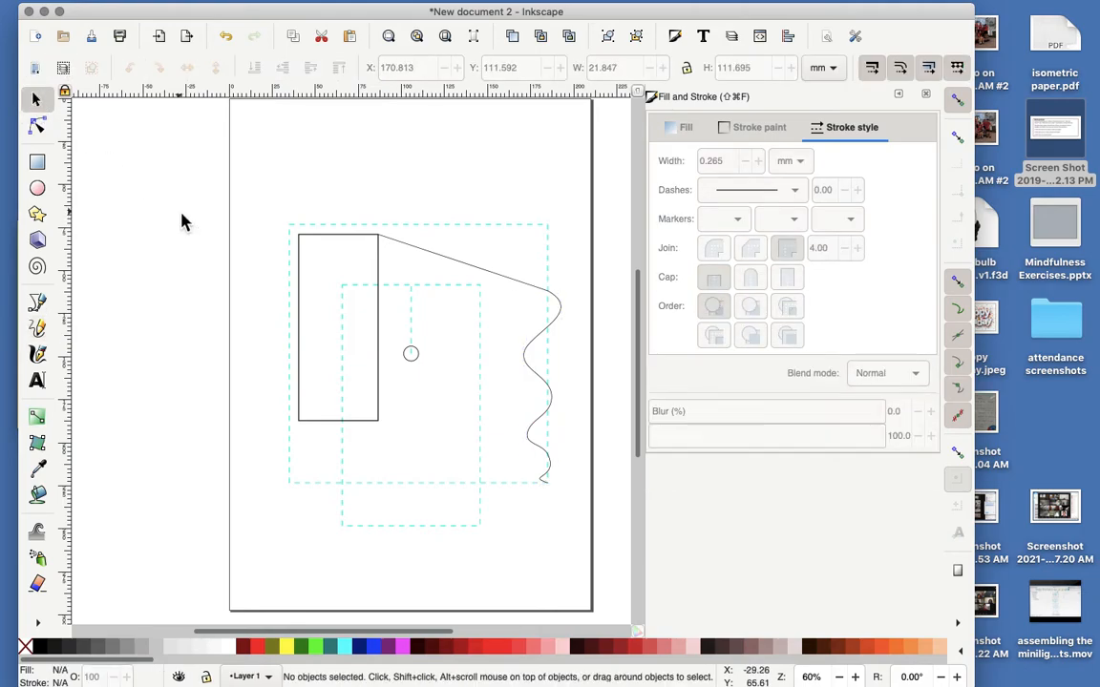
Step: Draw a straight line about 105 mm long from the wavy line's lower end to the narrow rectangle's lower-right corner
left_click(38, 303)
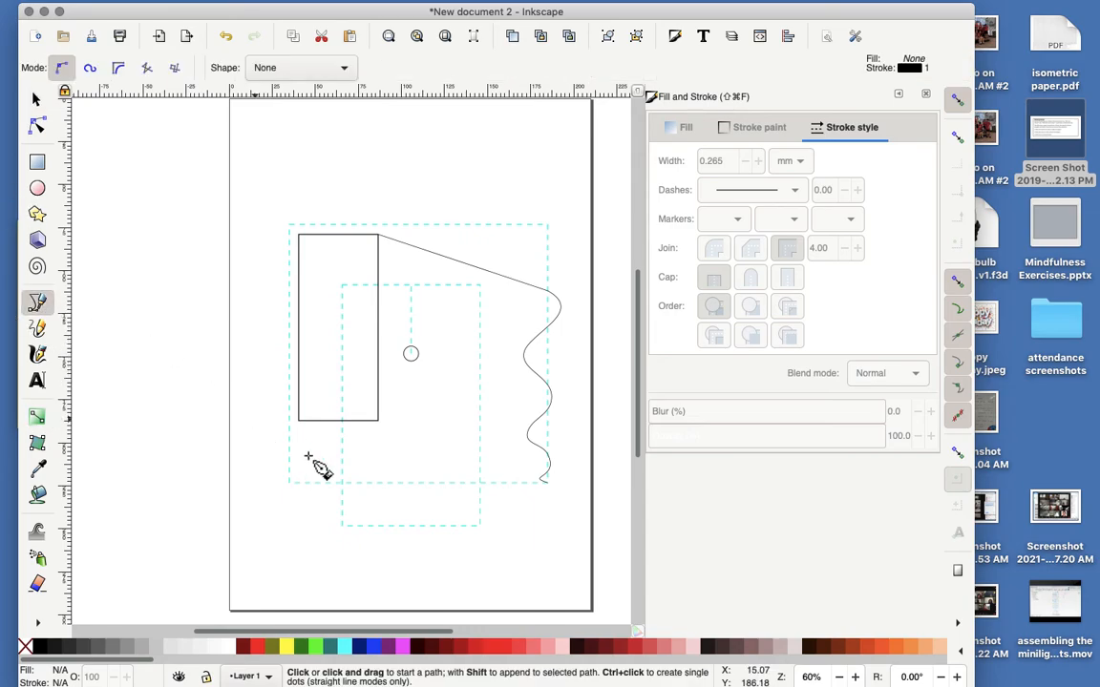
left_click(550, 487)
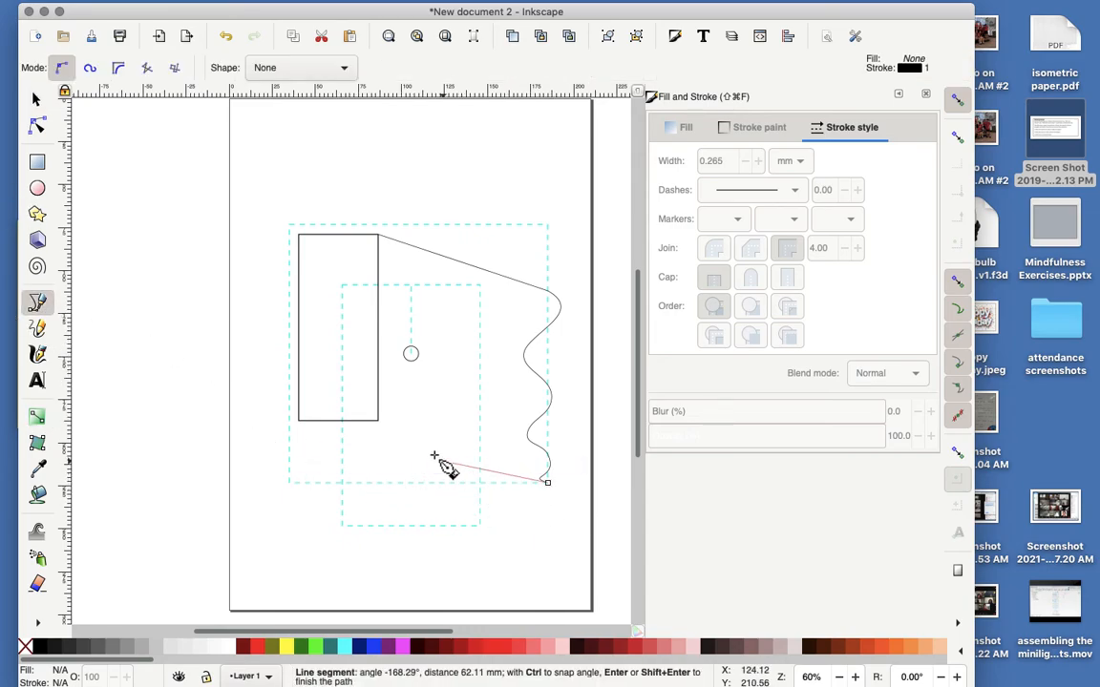
left_click(380, 422)
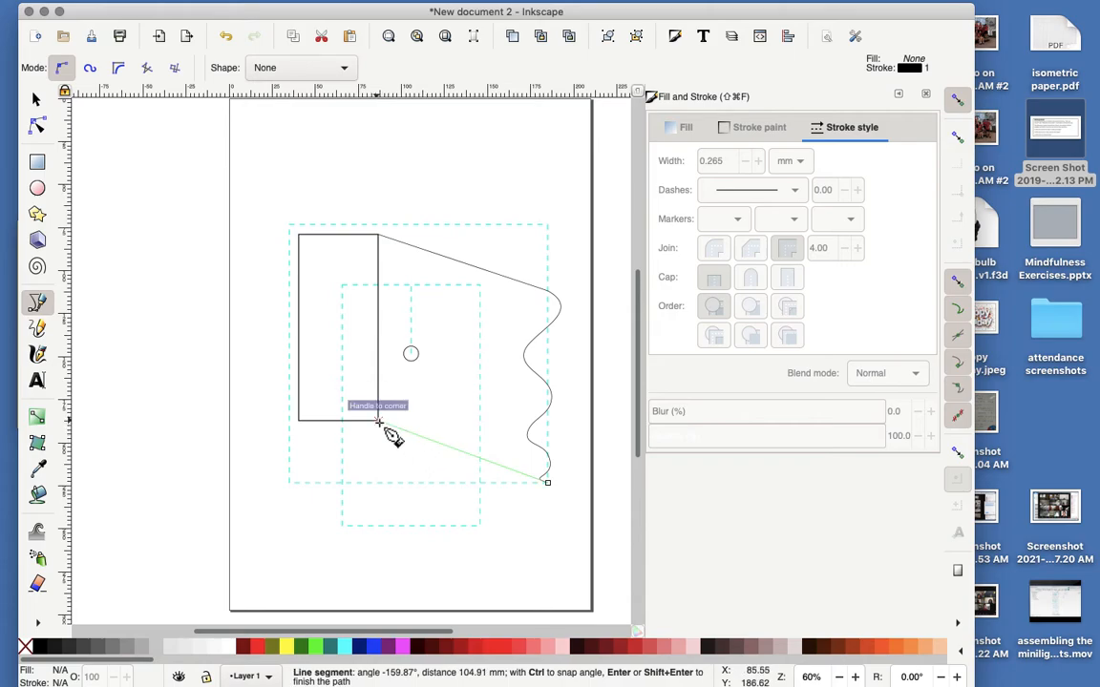
key("Return")
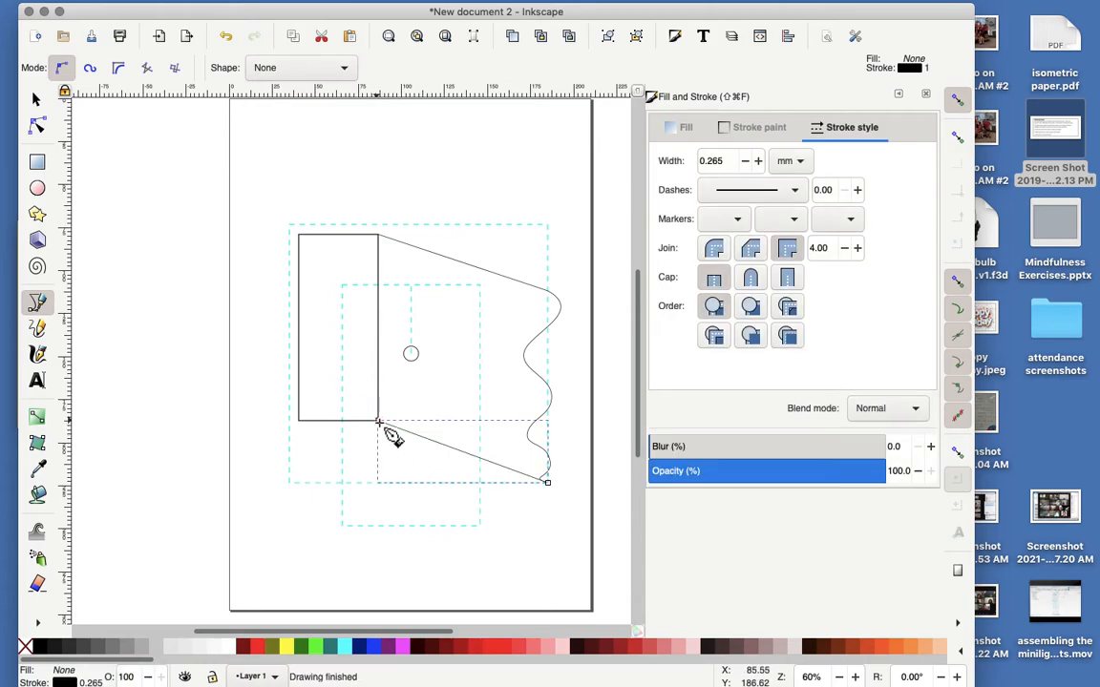
left_click(37, 99)
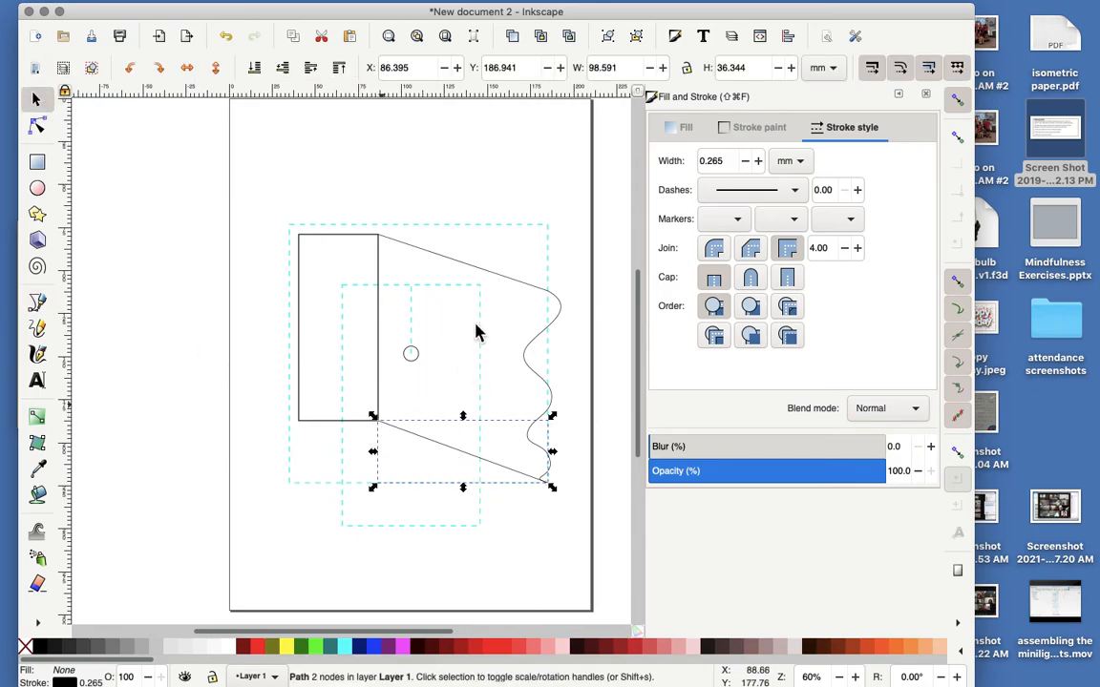
Step: Continue the lower line from the narrow rectangle's lower-right corner with a straight segment up to the upper slanted line
left_click(39, 302)
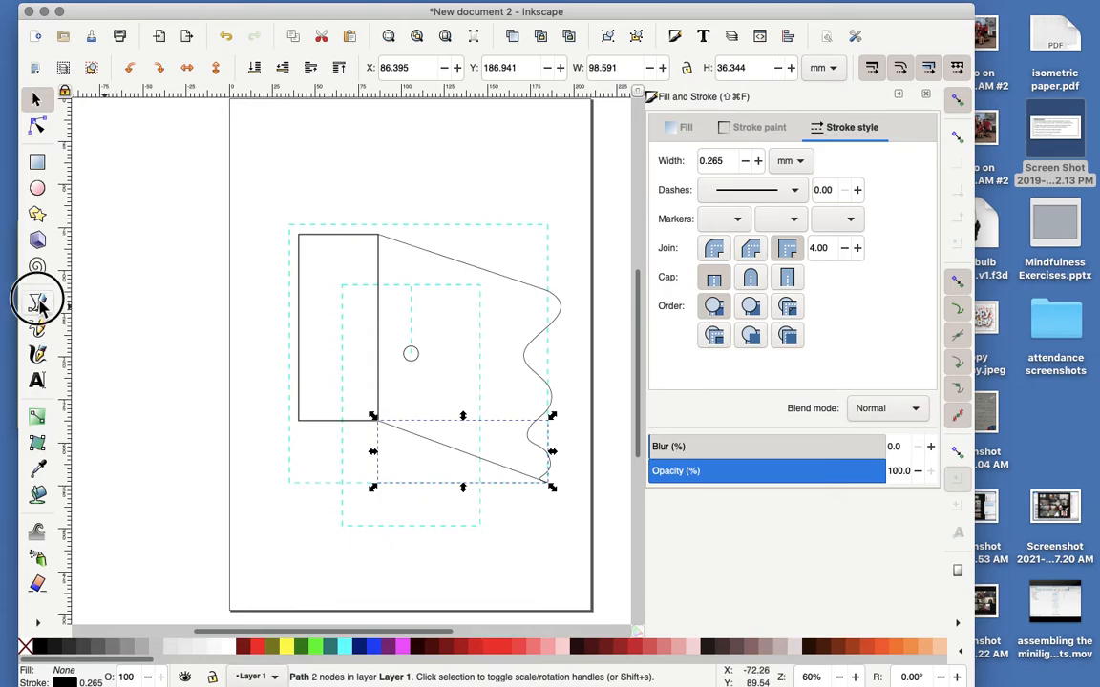
left_click(378, 420)
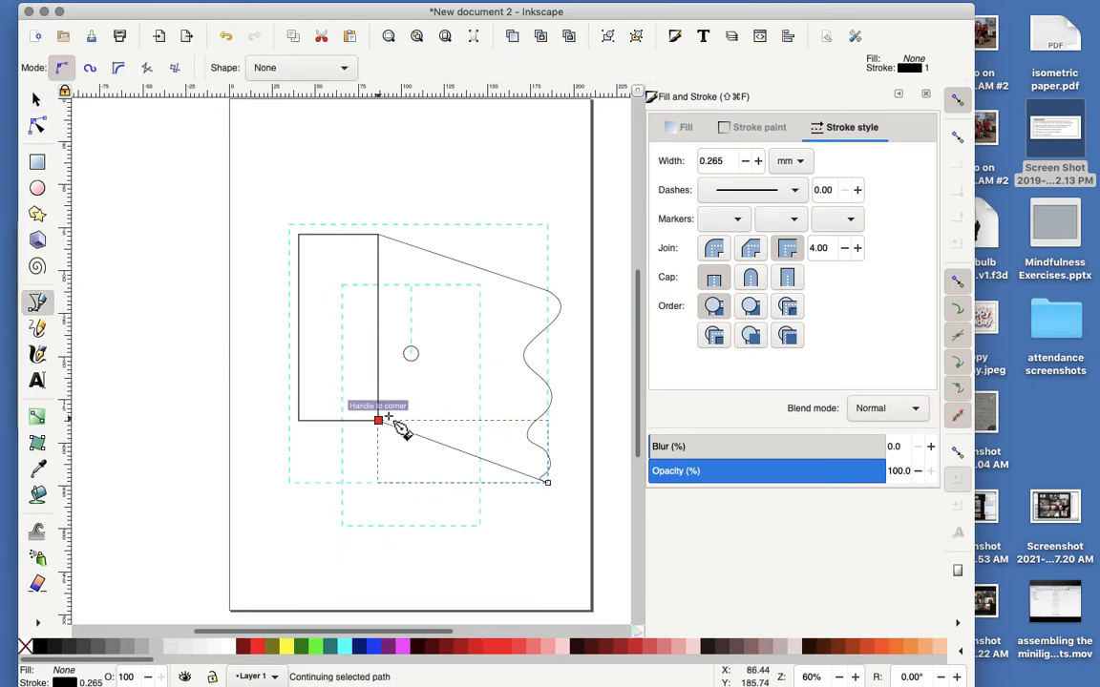
left_click(518, 284)
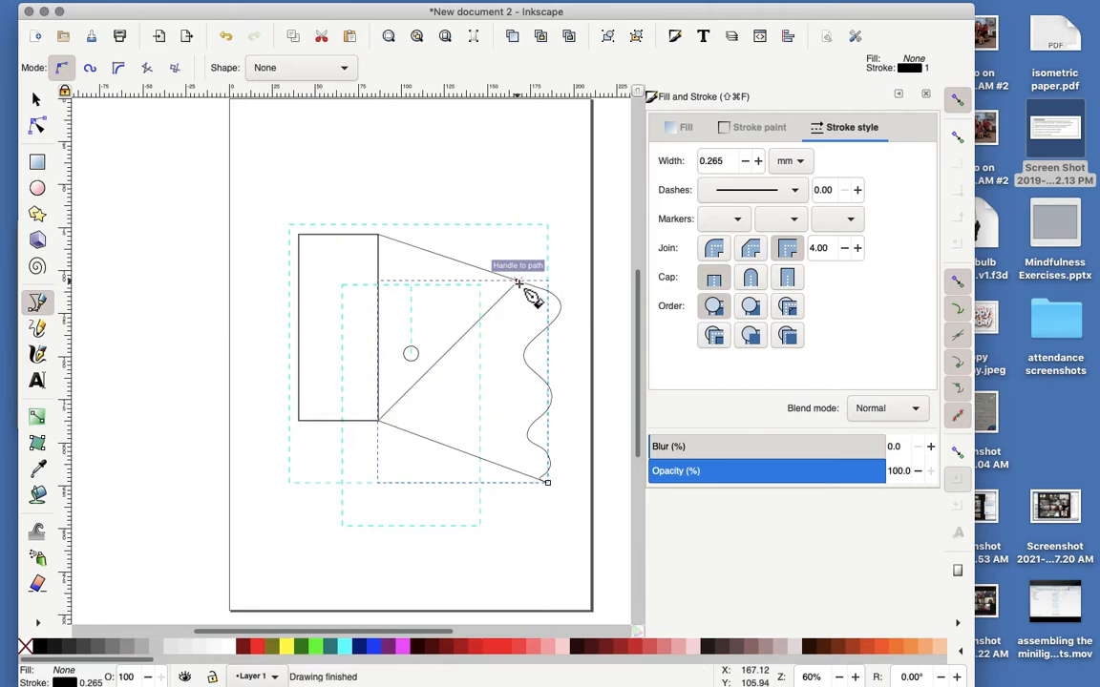
left_click(37, 99)
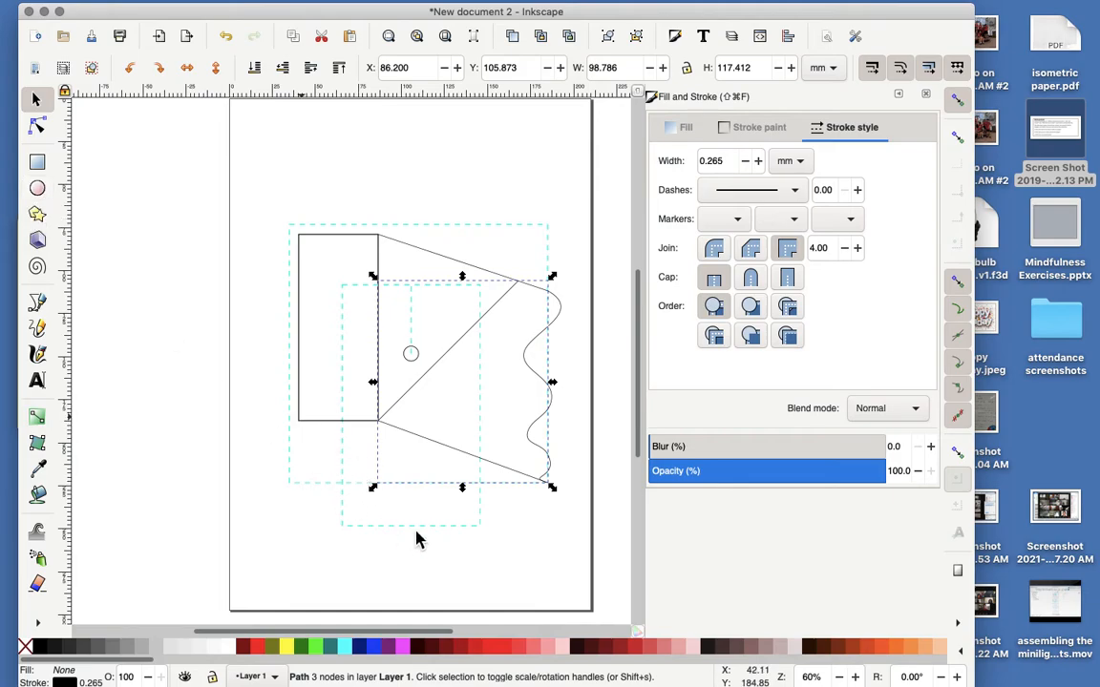
Step: Draw a circle over the page's left edge, below and left of the narrow rectangle, with both radii set to 45 mm
left_click(37, 188)
mouse_move(123, 372)
left_mouse_down()
mouse_move(214, 442)
mouse_move(277, 511)
mouse_move(290, 543)
left_mouse_up()
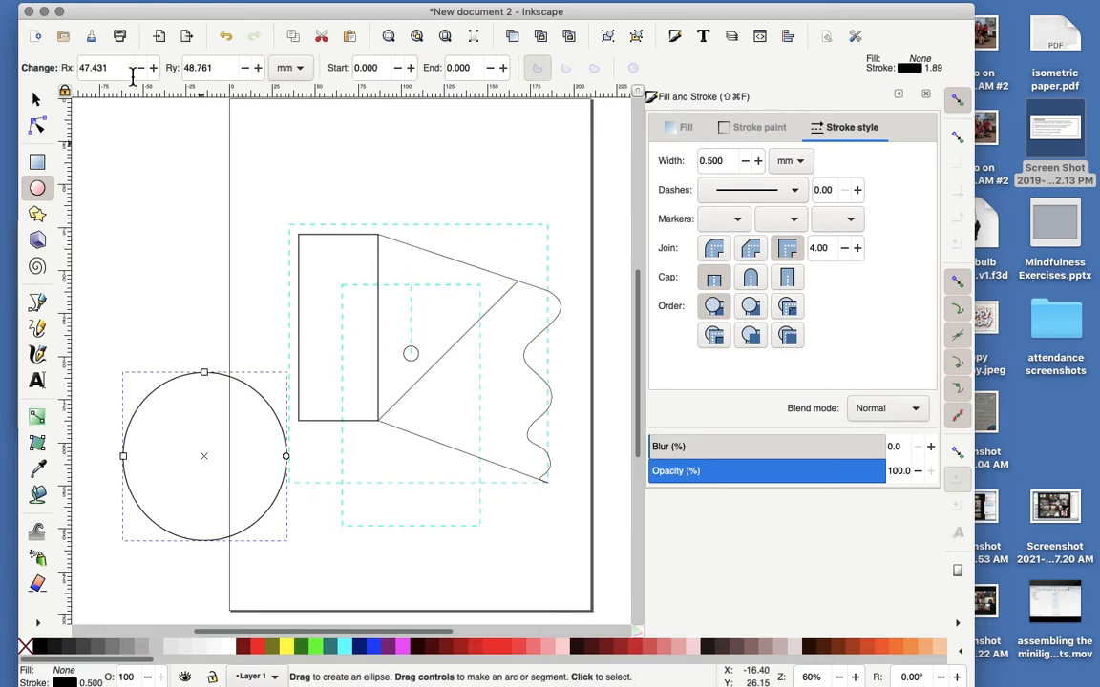
double_click(100, 68)
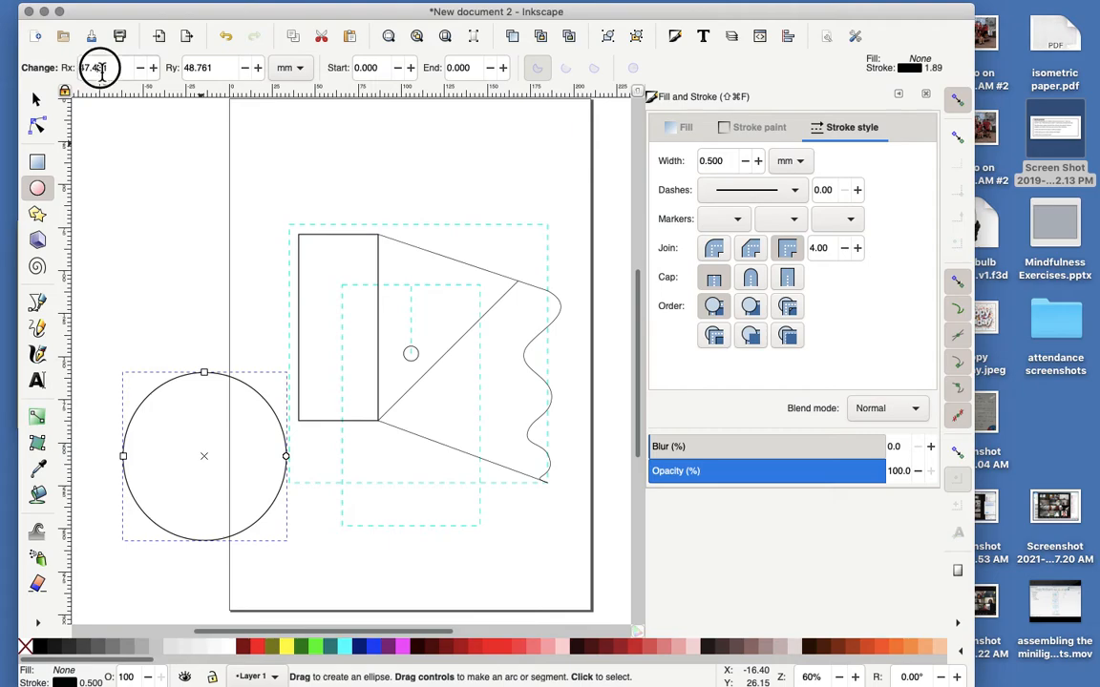
type("45")
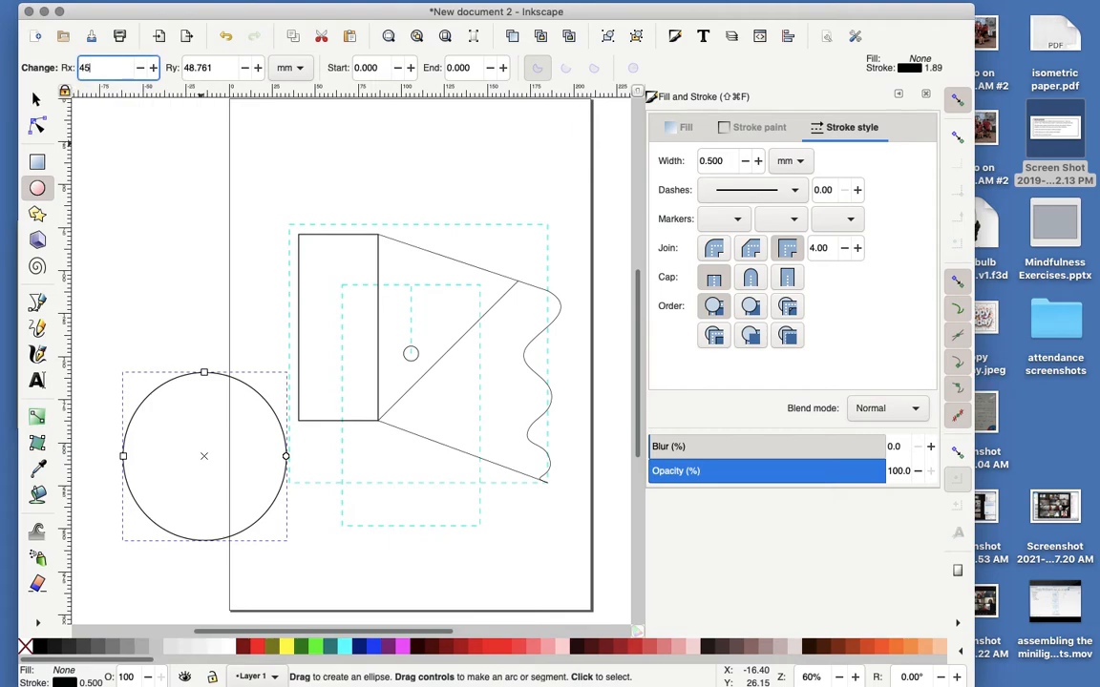
key("Return")
left_click(200, 66)
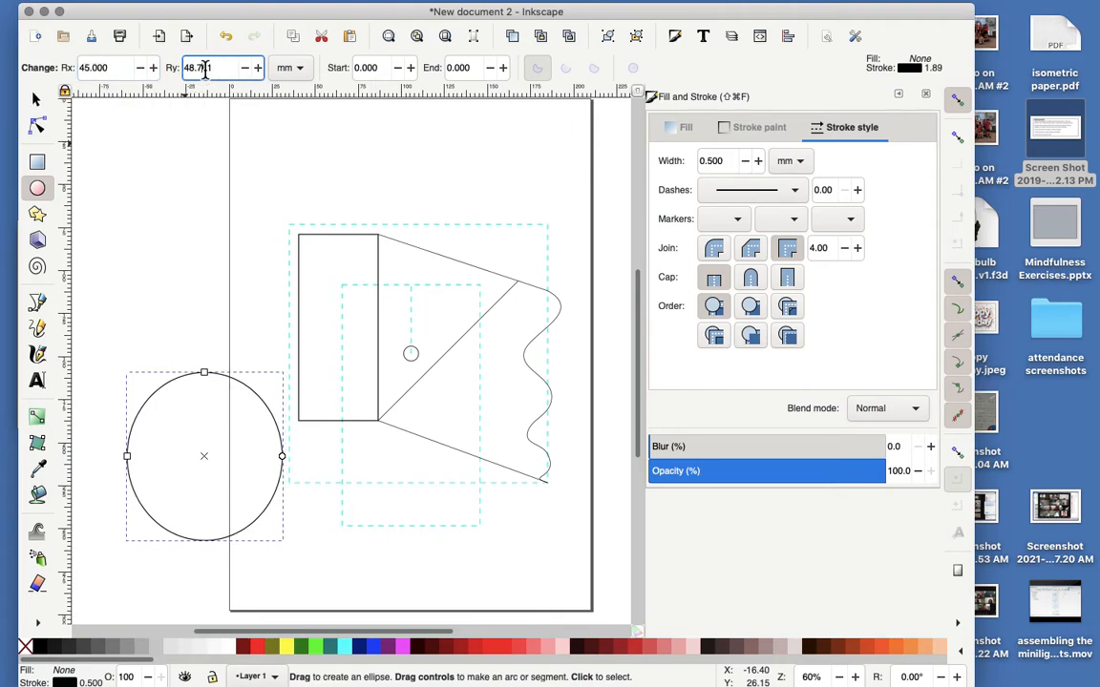
double_click(202, 67)
type("45")
key("Return")
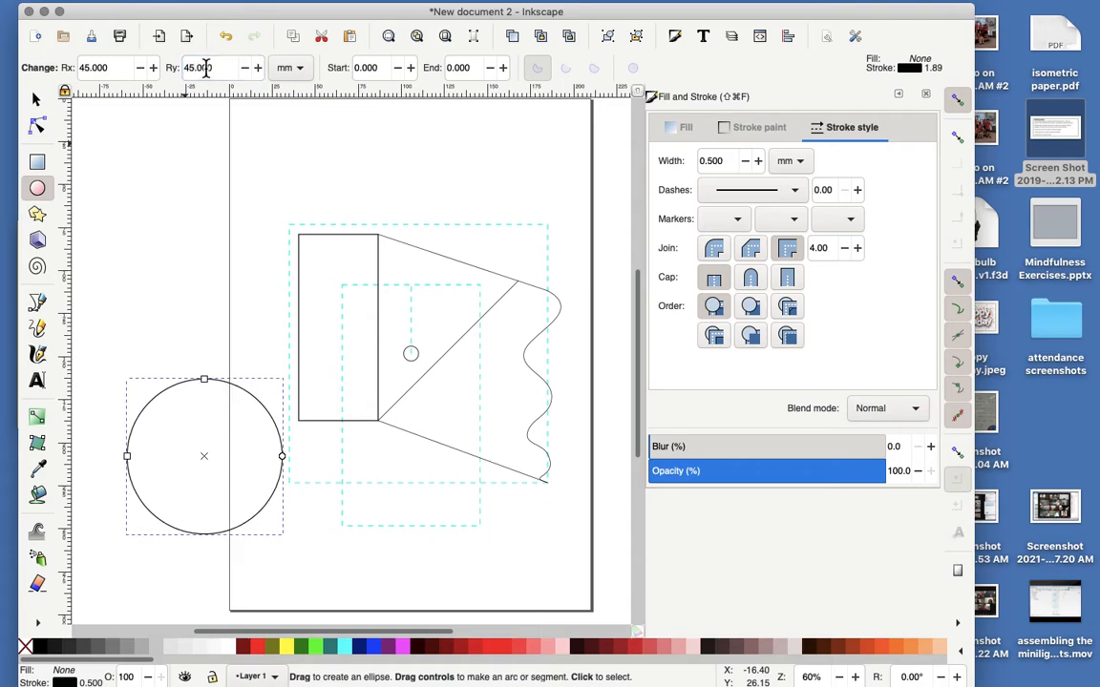
Step: Move the new circle over the narrow rectangle's lower end at about X 41, Y 133 mm, and deselect it
left_click(36, 100)
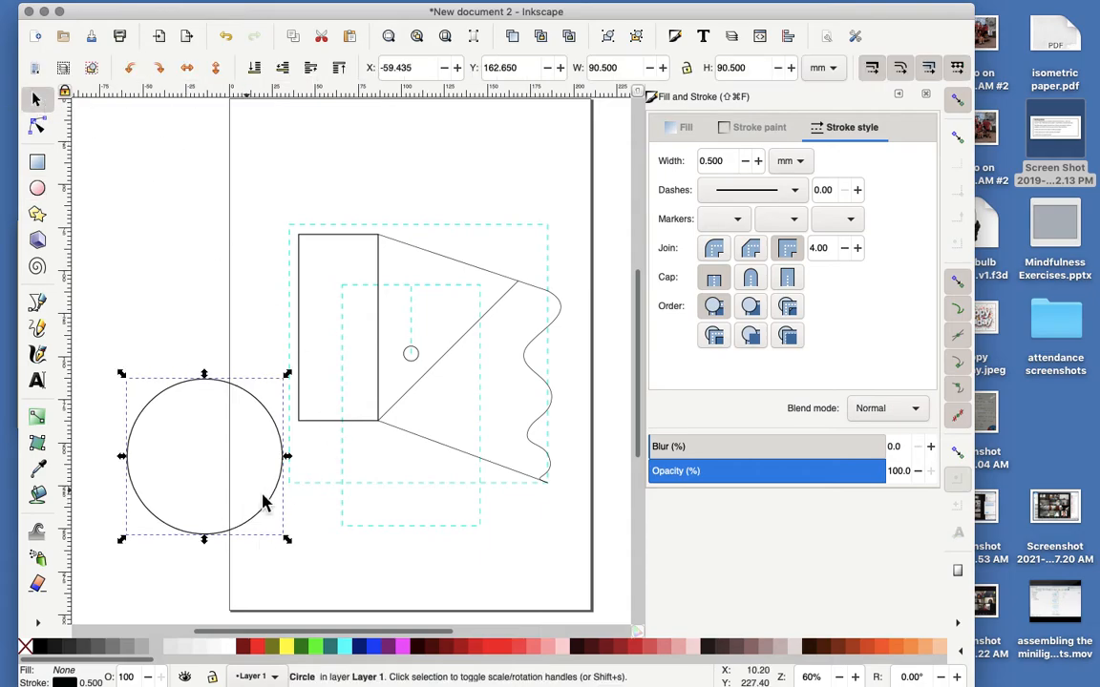
left_click_drag(273, 513, 465, 457)
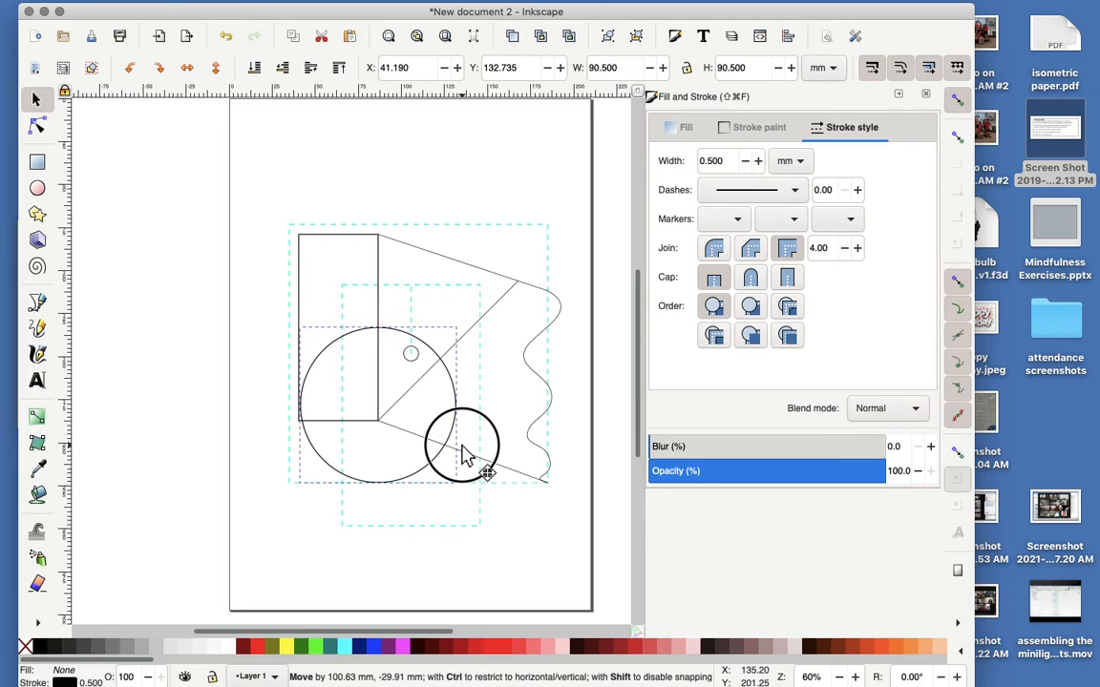
left_click_drag(463, 446, 462, 446)
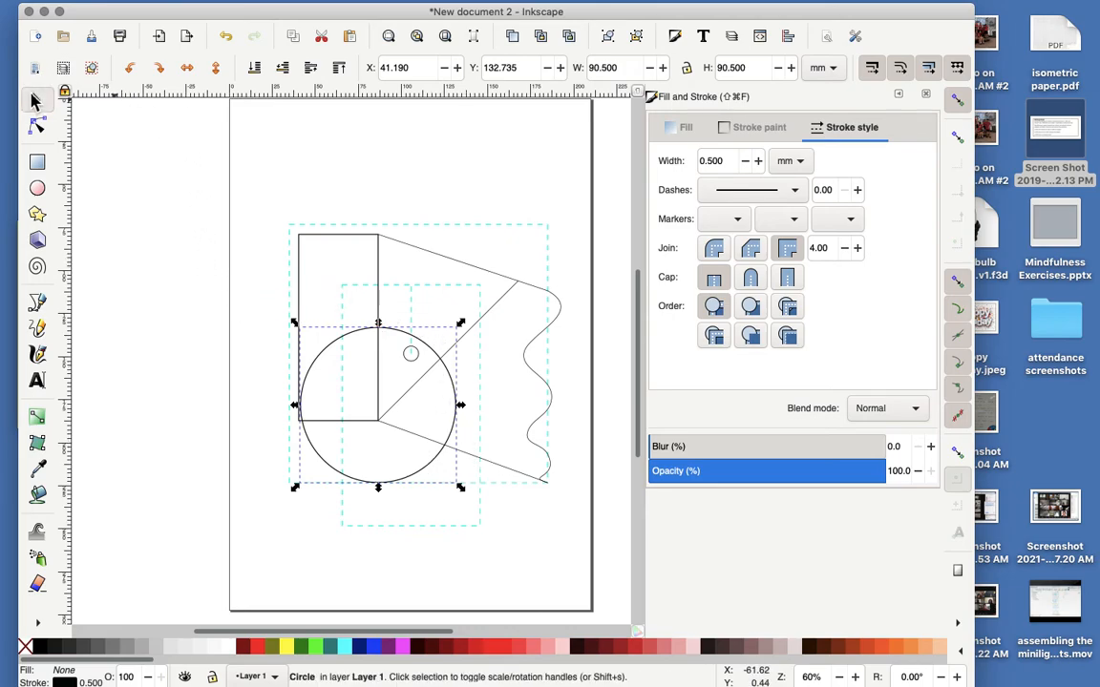
left_click(195, 266)
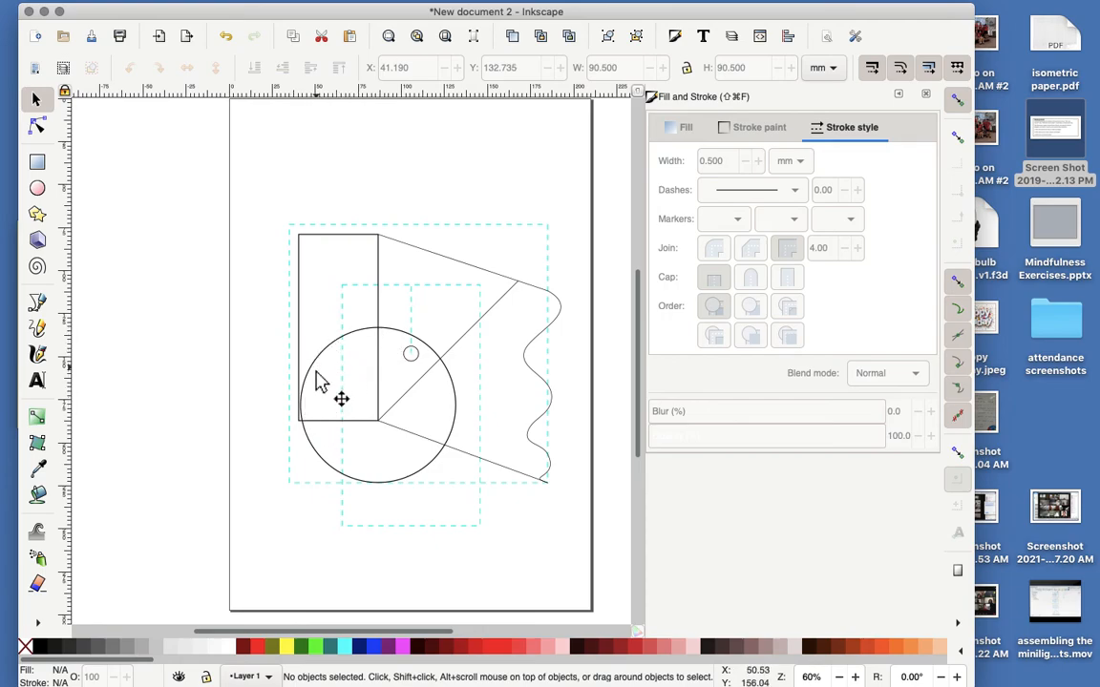
Step: Stretch the large circle downward into an ellipse about 92 mm wide and 109 mm high, and deselect it
left_click(321, 466)
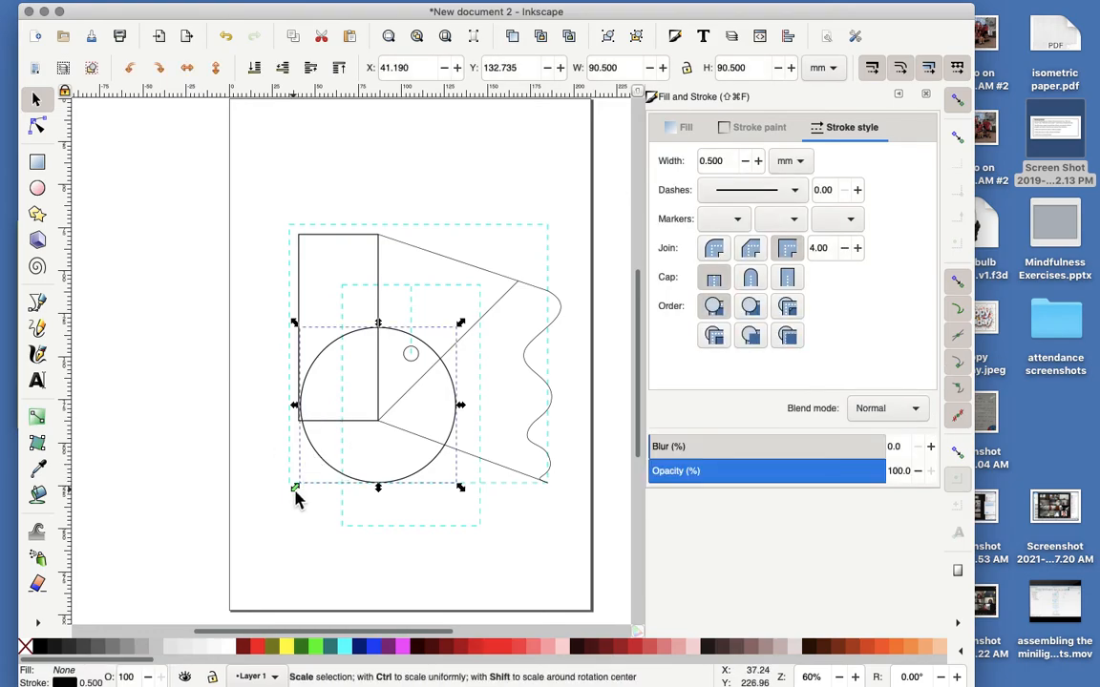
left_click_drag(296, 494, 293, 503)
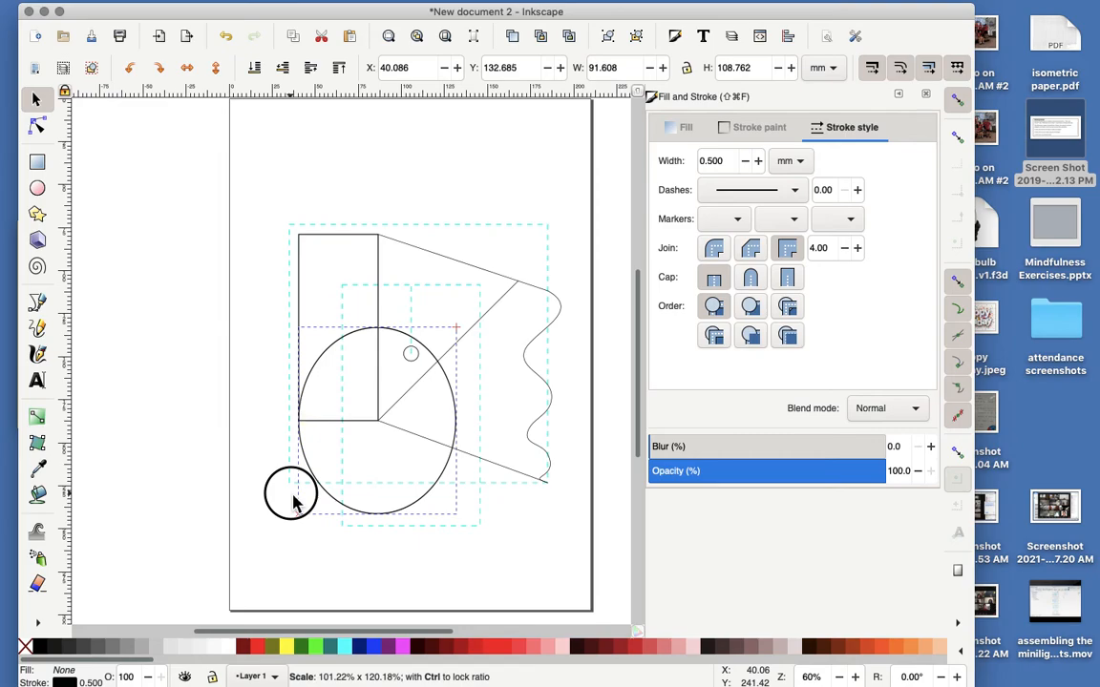
left_click_drag(294, 502, 294, 502)
left_click(189, 305)
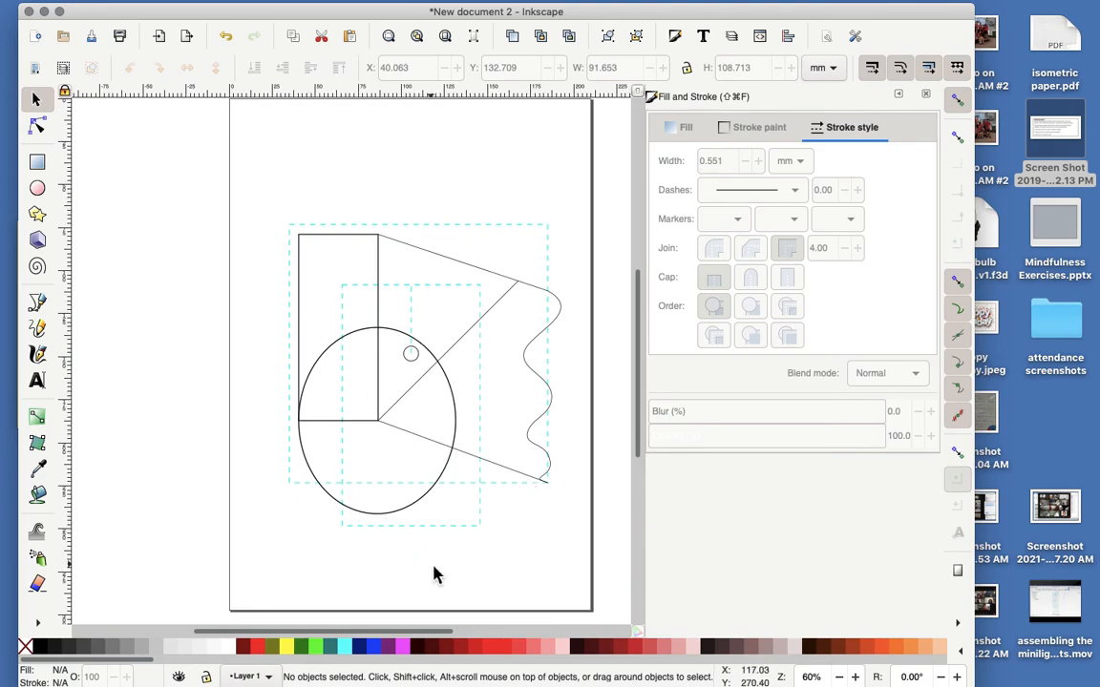
mouse_move(251, 7)
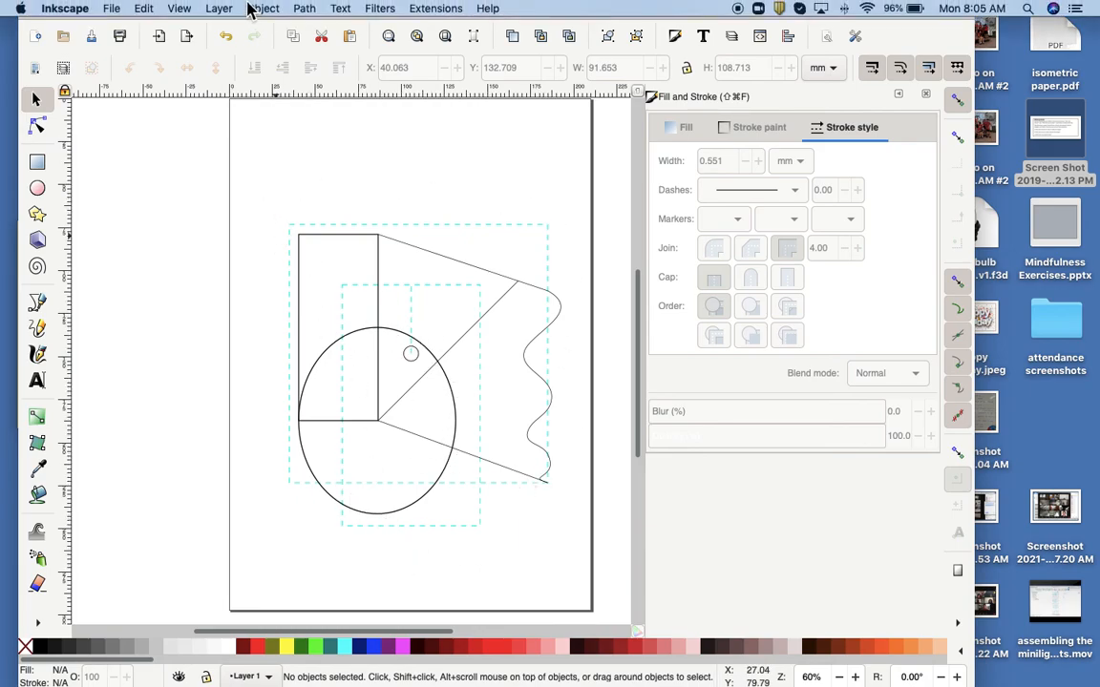
Step: Save the drawing to the Desktop as an Inkscape SVG, with a file name made of the teacher's title and surname followed by "_y8_memphis_clock"
left_click(113, 8)
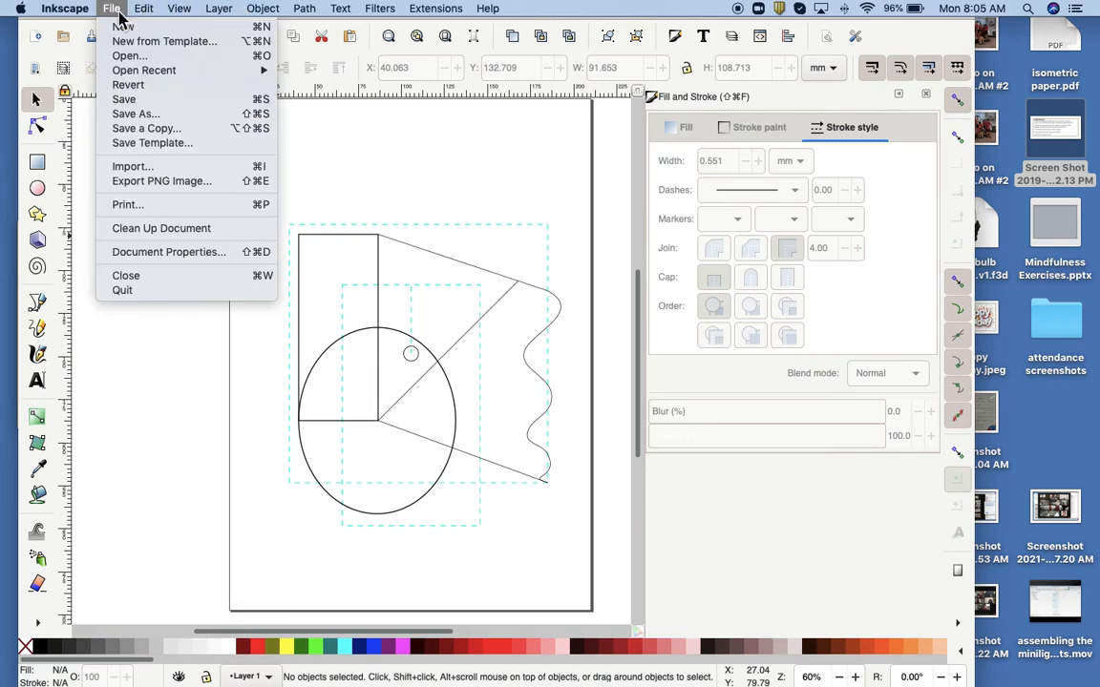
left_click(149, 118)
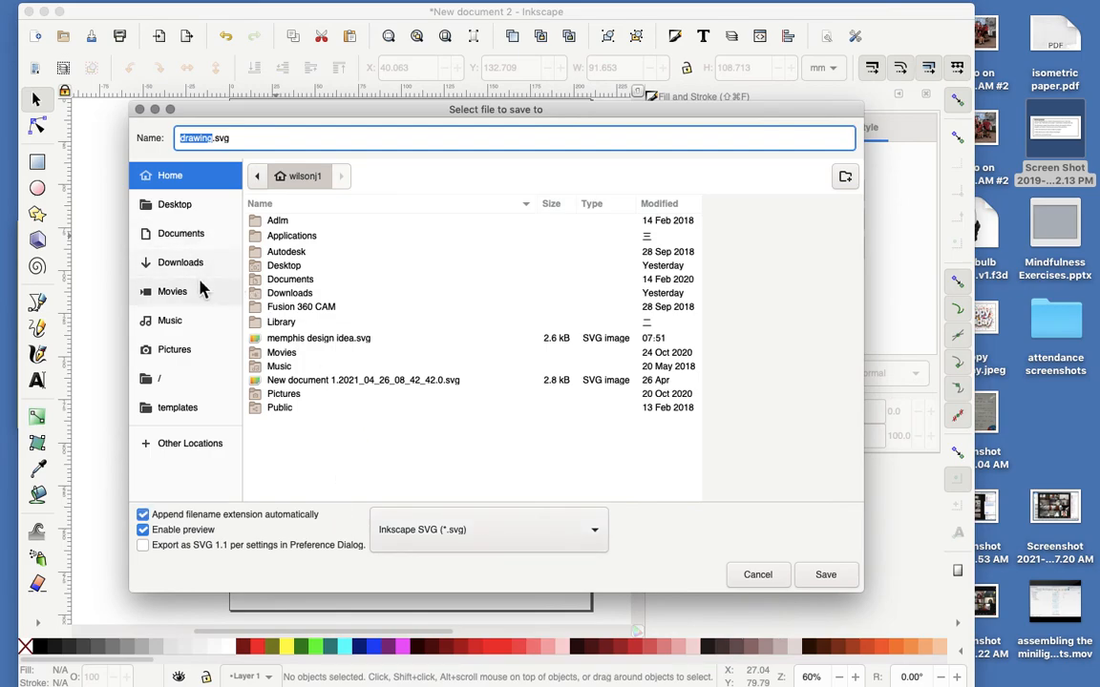
left_click(181, 204)
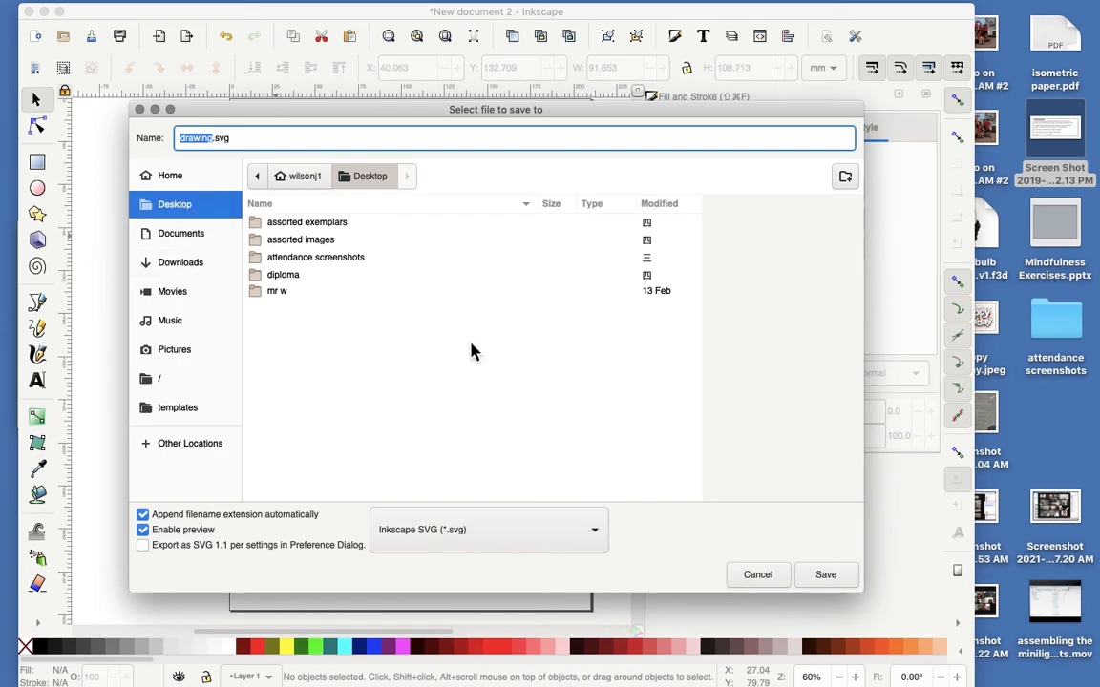
type("mr")
type("_wilson_y8_mem")
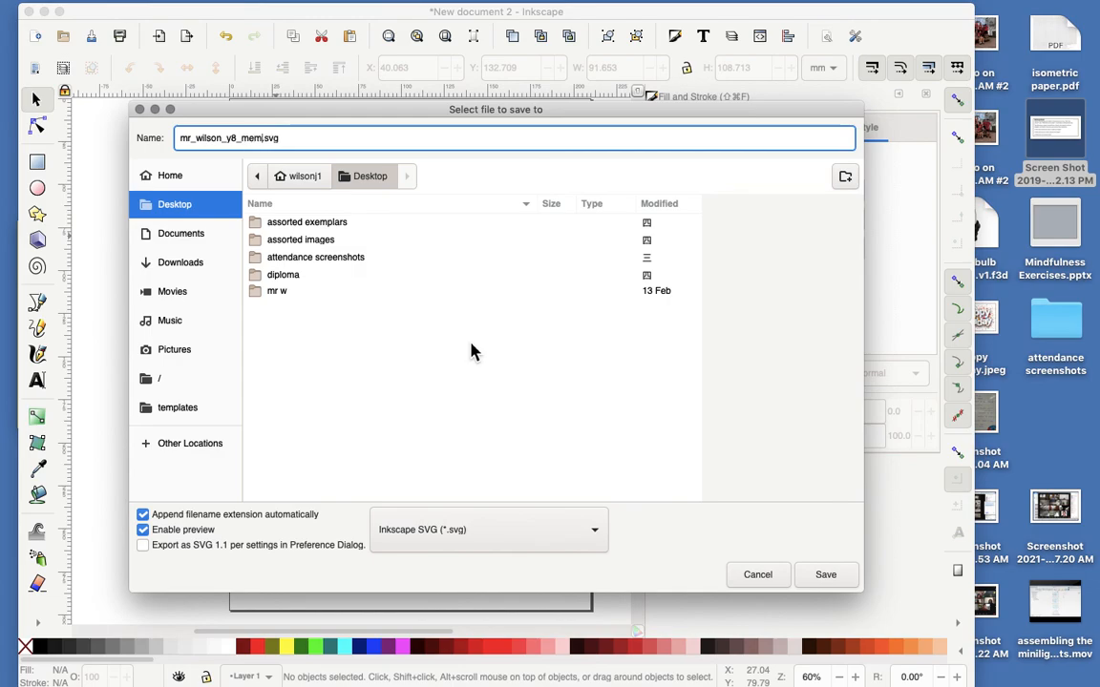
type("phis_clock")
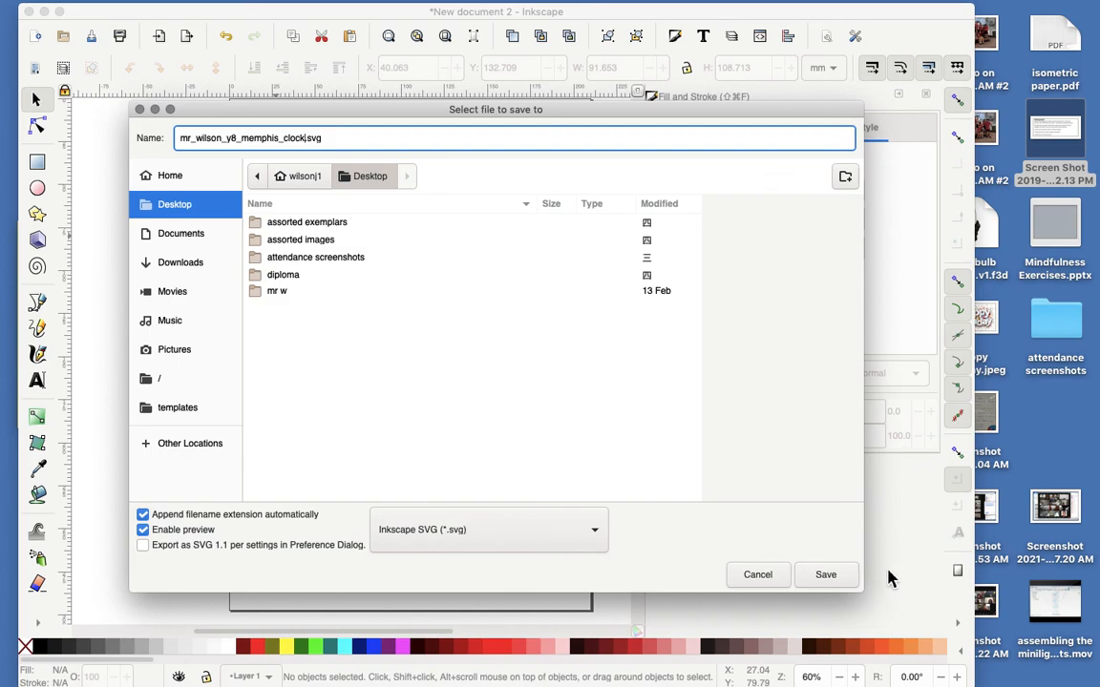
left_click(845, 577)
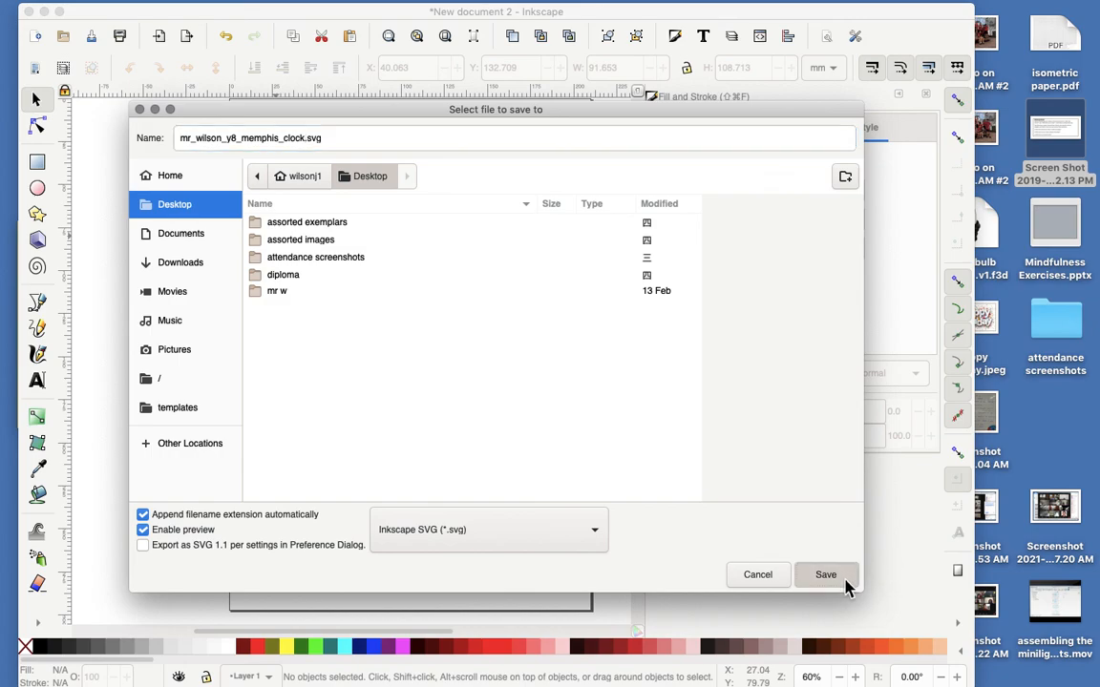